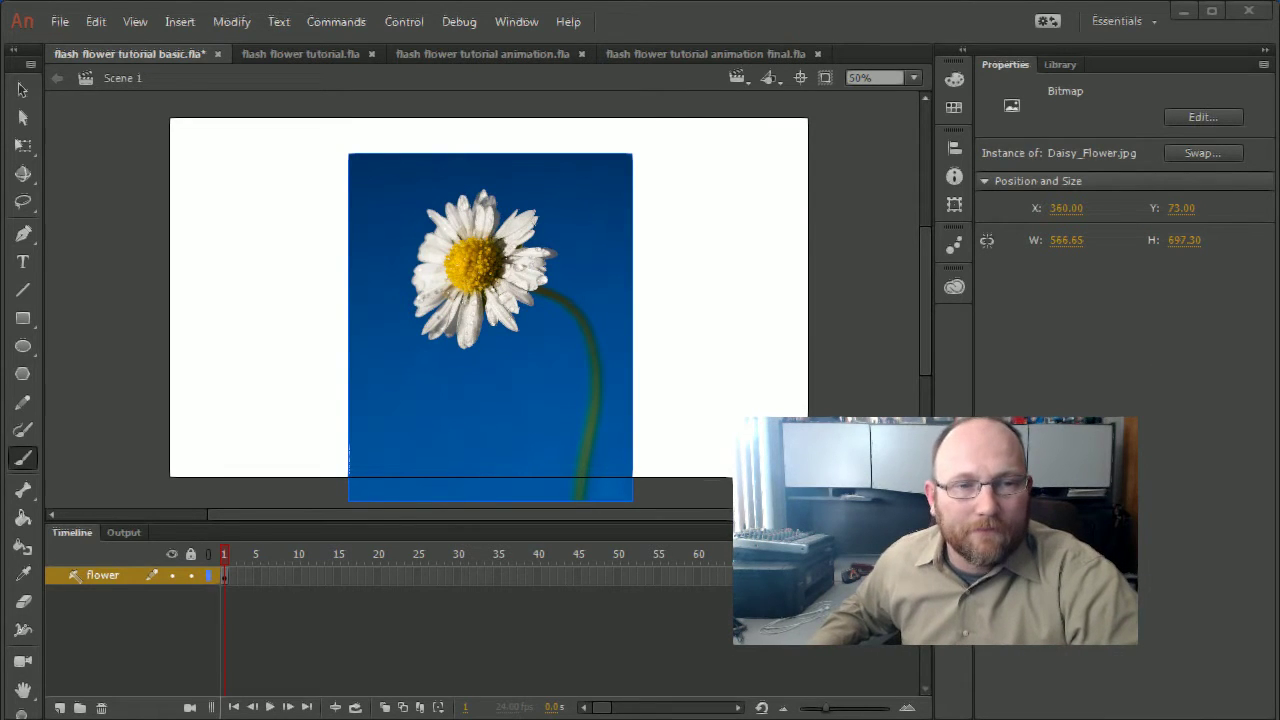
Try a brush dot on the white stage beside the daisy photo, undo it and deselect the photo
{"action": "left_click", "coordinate": [776, 333]}
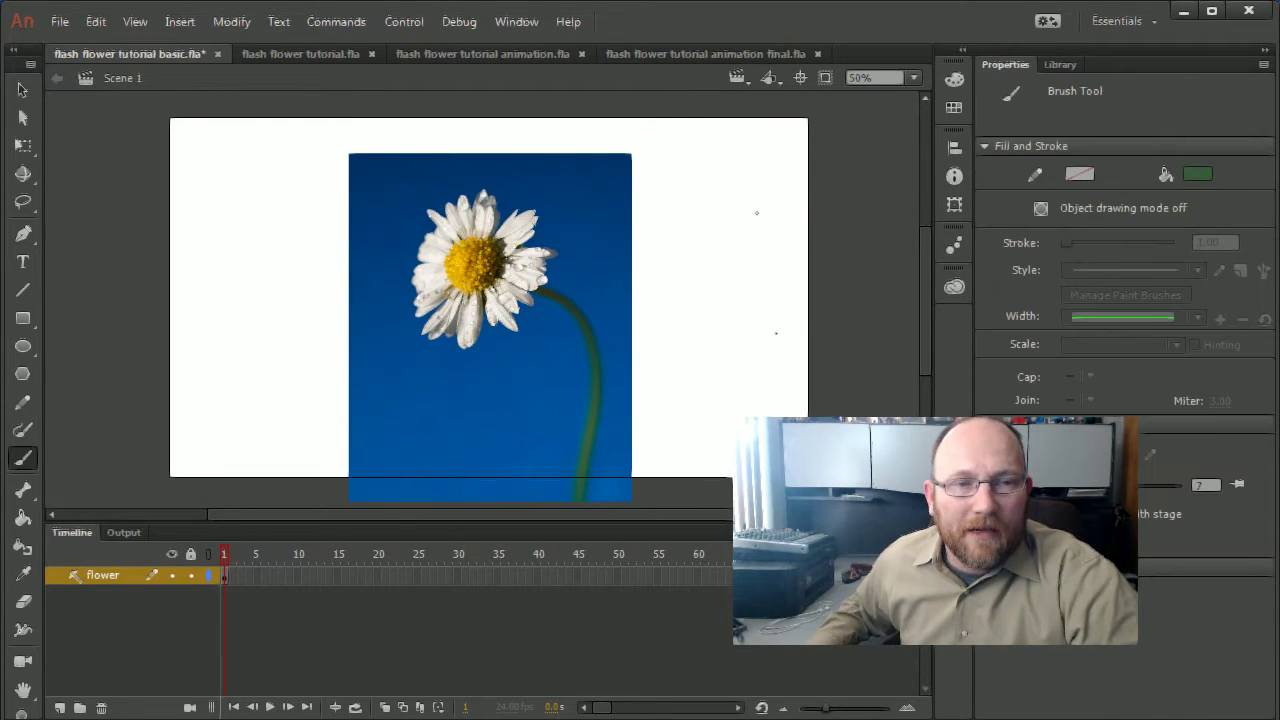
{"action": "key", "text": "ctrl+z"}
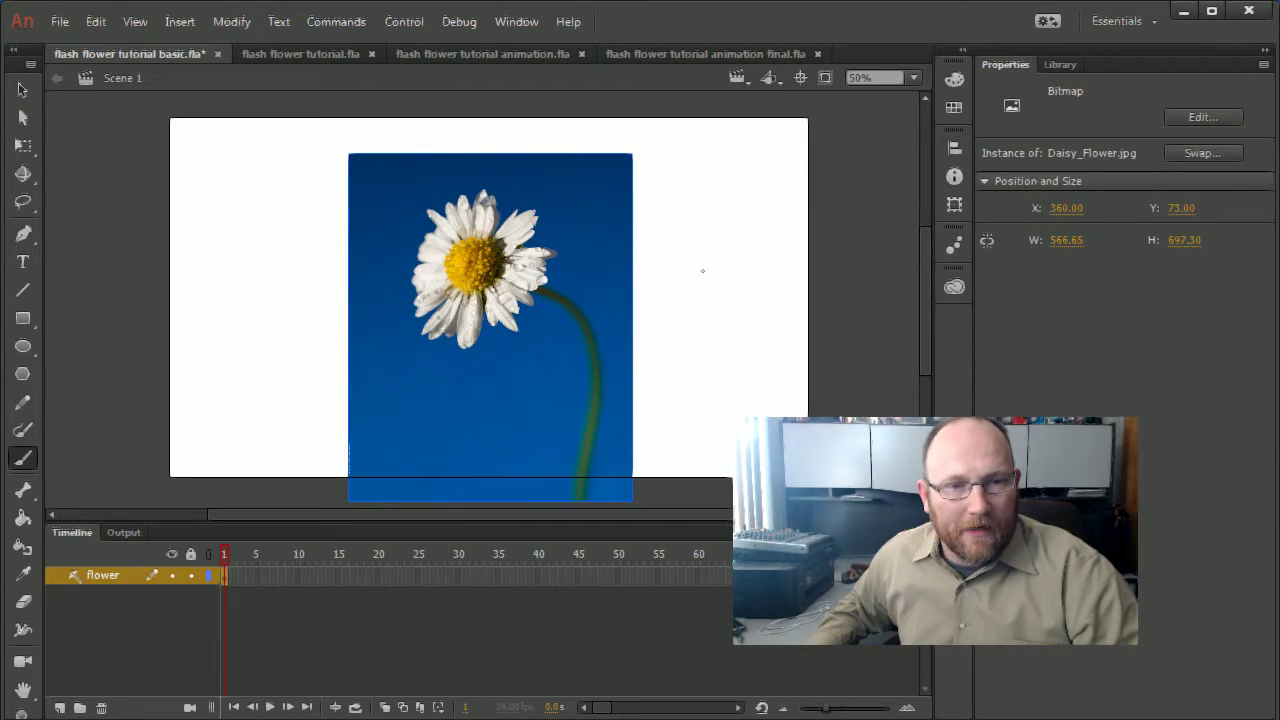
{"action": "left_click", "coordinate": [22, 89]}
{"action": "left_click", "coordinate": [705, 240]}
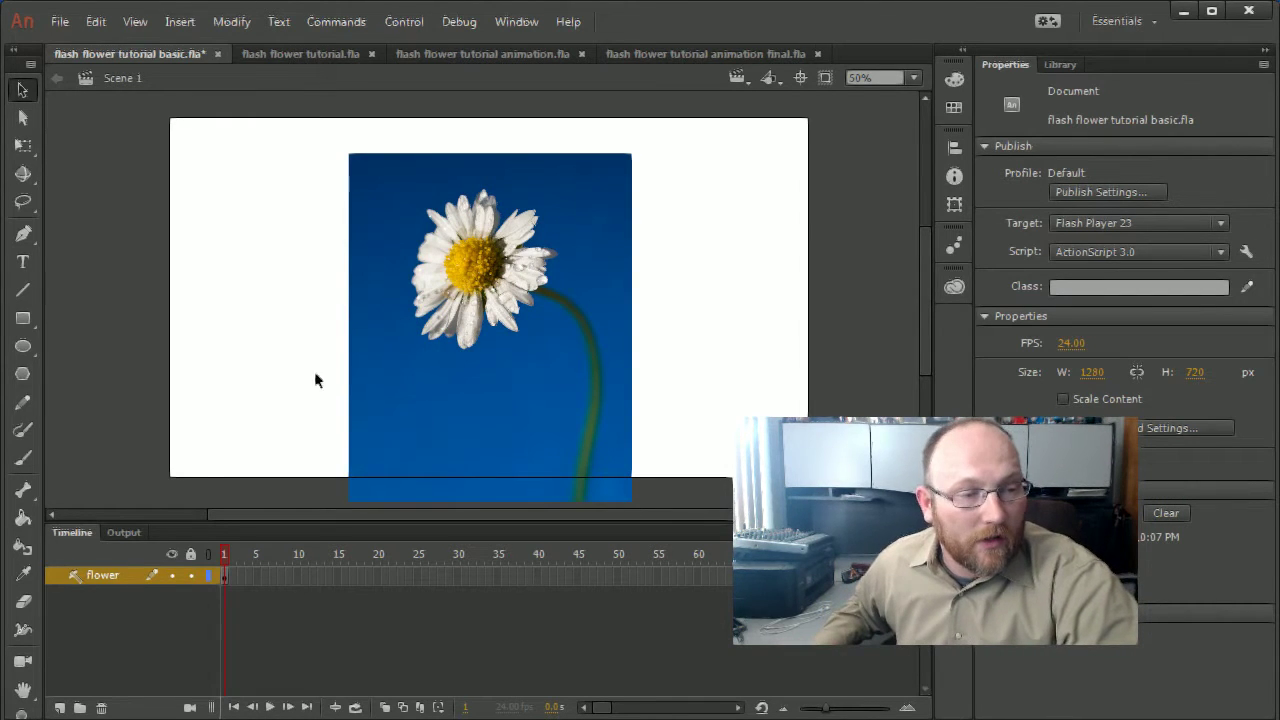
Lock the flower layer in its layer properties, keeping its visibility at Visible and its type at Guide
{"action": "right_click", "coordinate": [111, 579]}
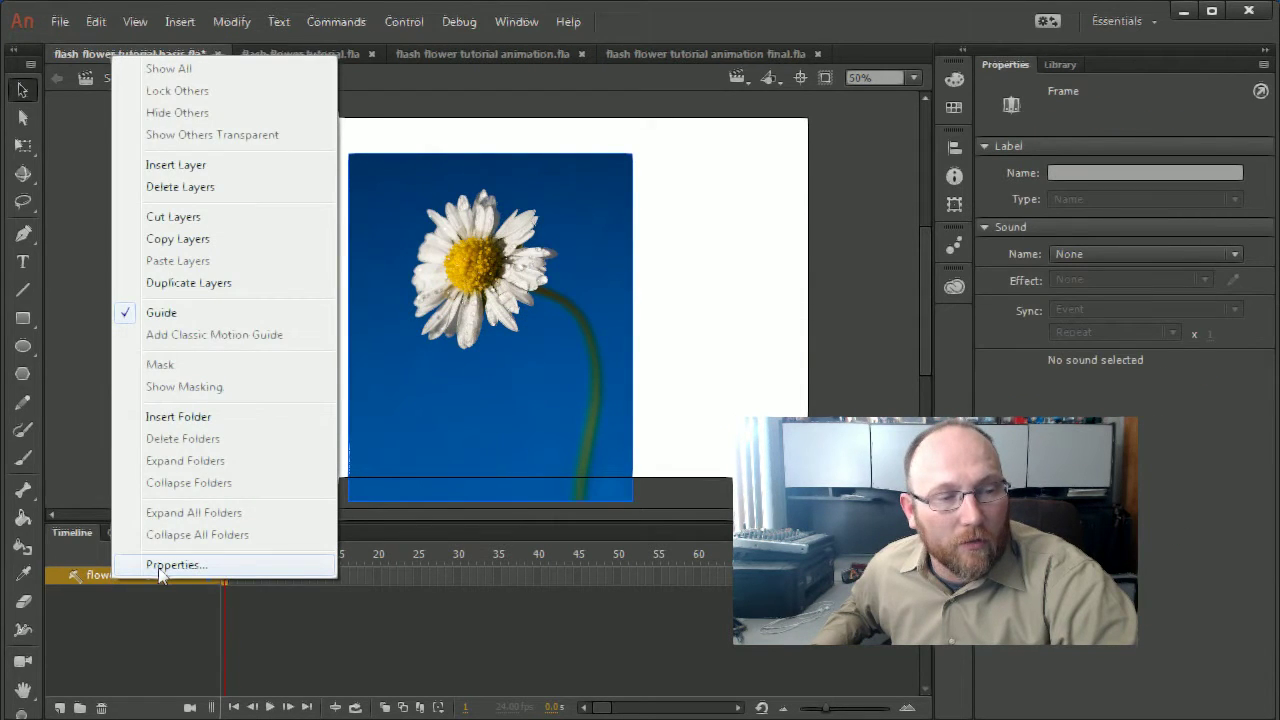
{"action": "left_click", "coordinate": [158, 565]}
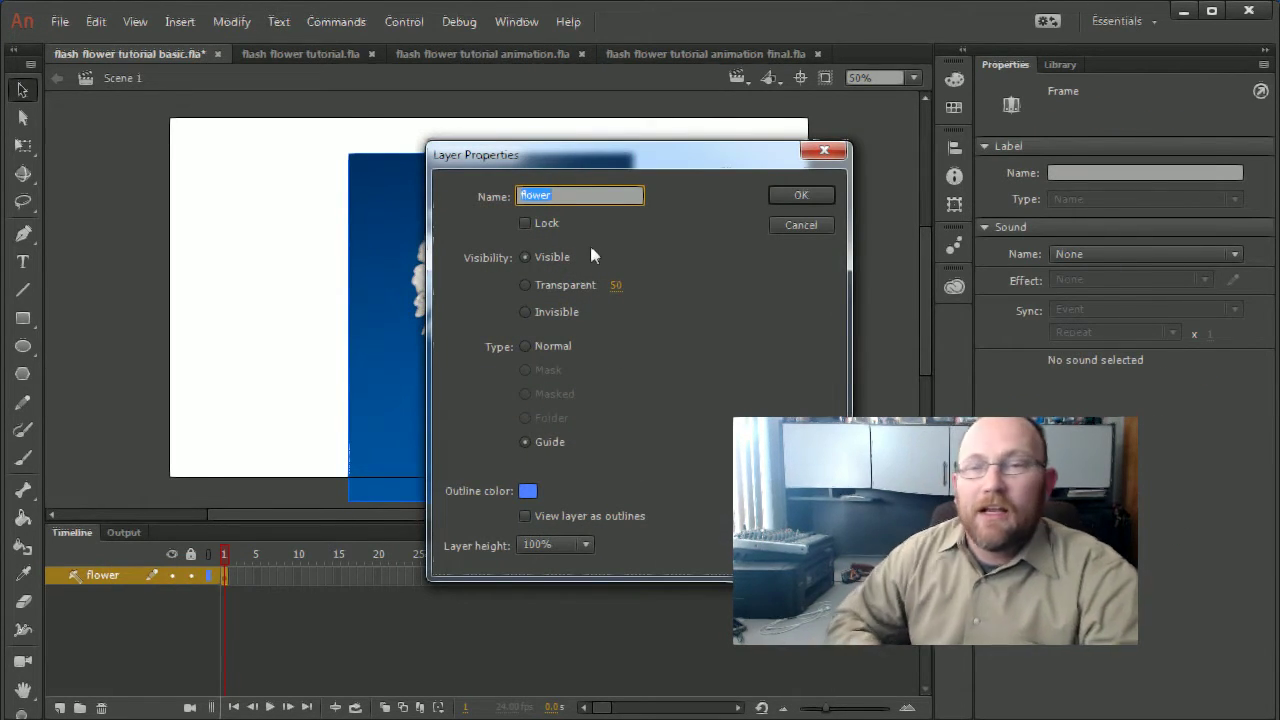
{"action": "left_click", "coordinate": [525, 346]}
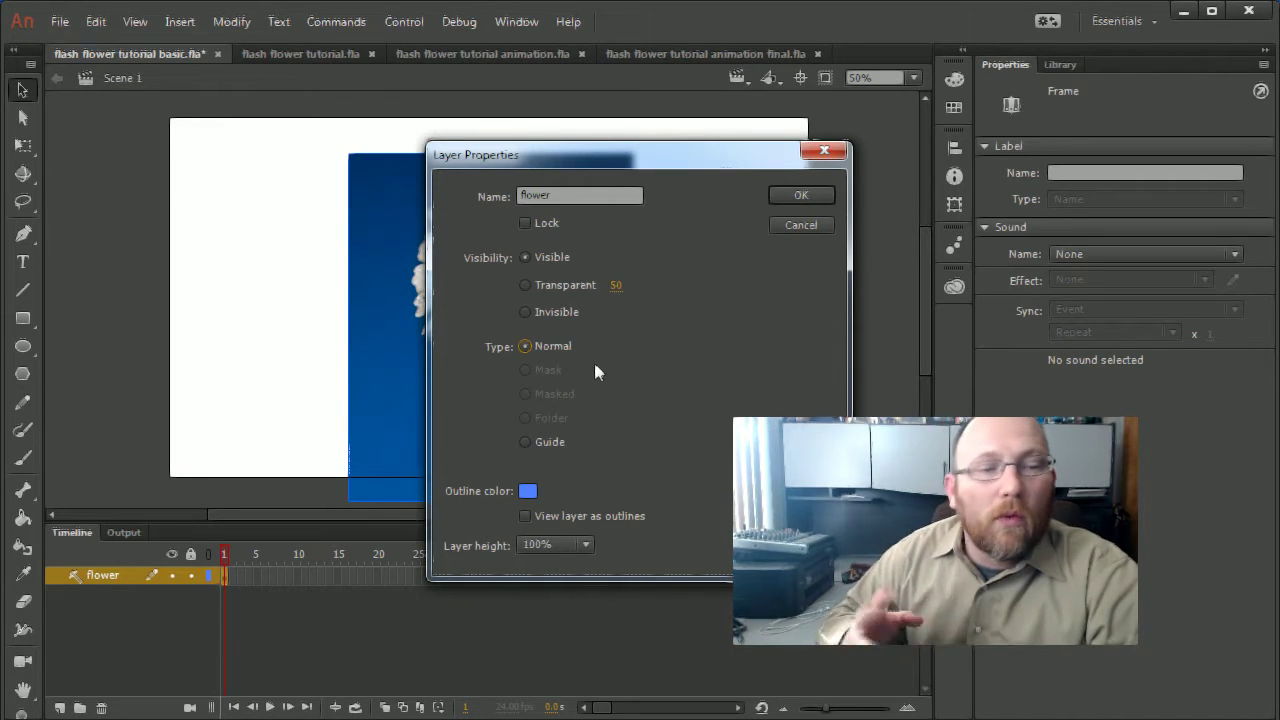
{"action": "left_click", "coordinate": [545, 443]}
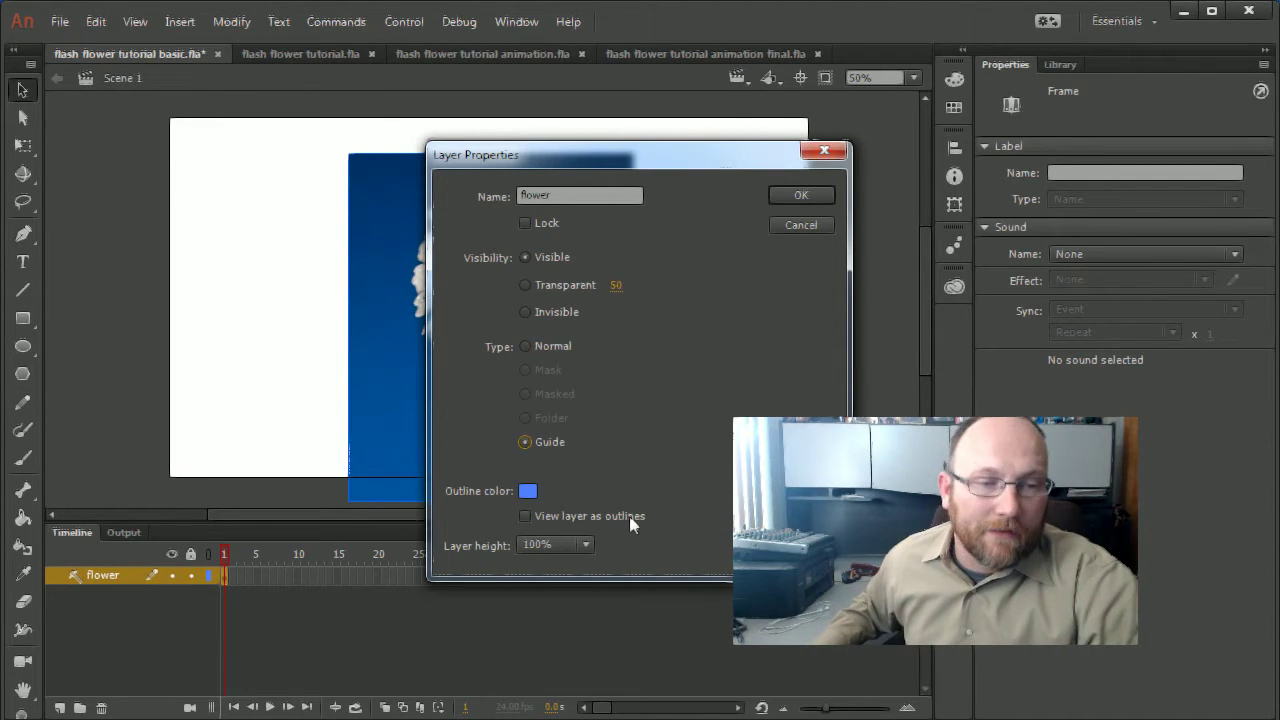
{"action": "left_click", "coordinate": [559, 291]}
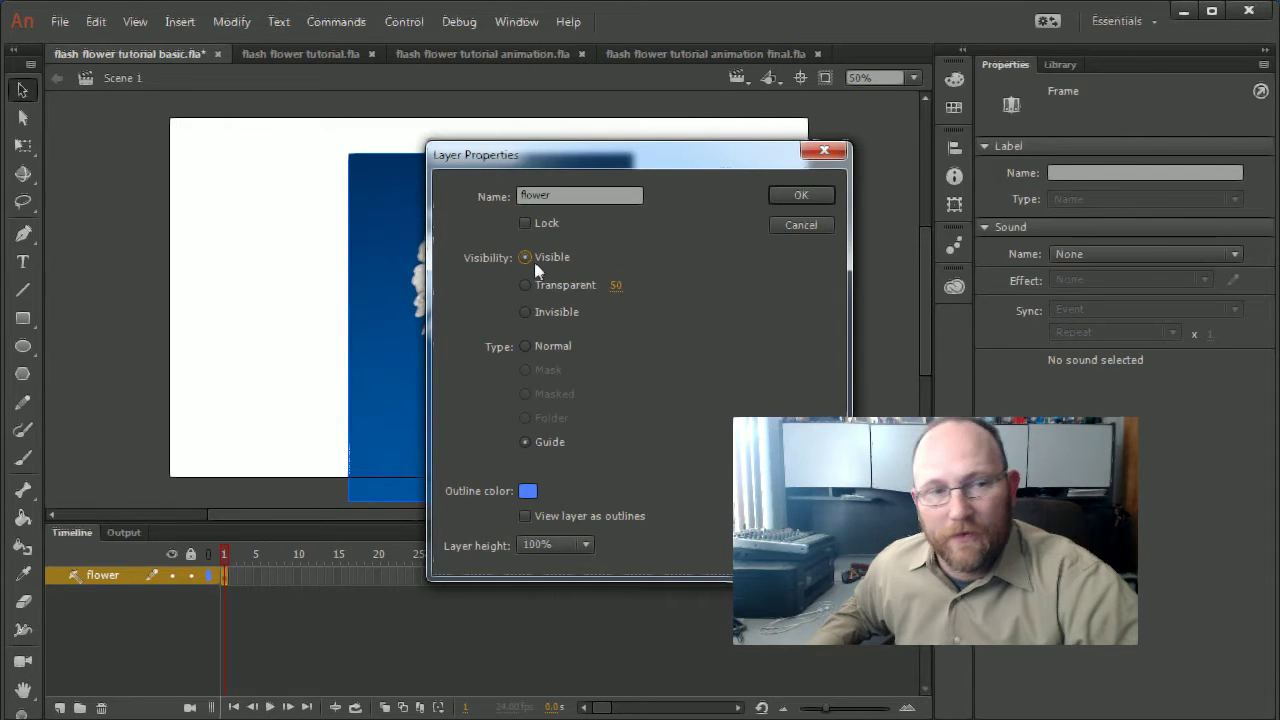
{"action": "left_click", "coordinate": [526, 223]}
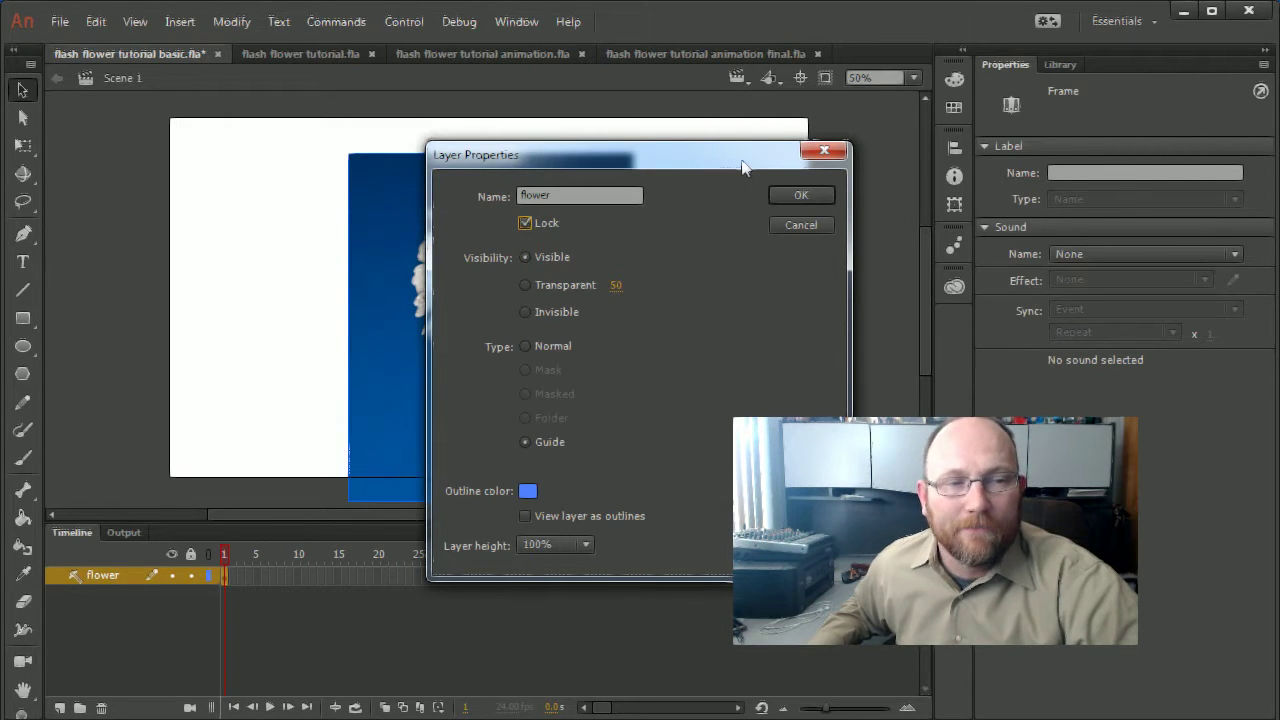
{"action": "left_click", "coordinate": [789, 192]}
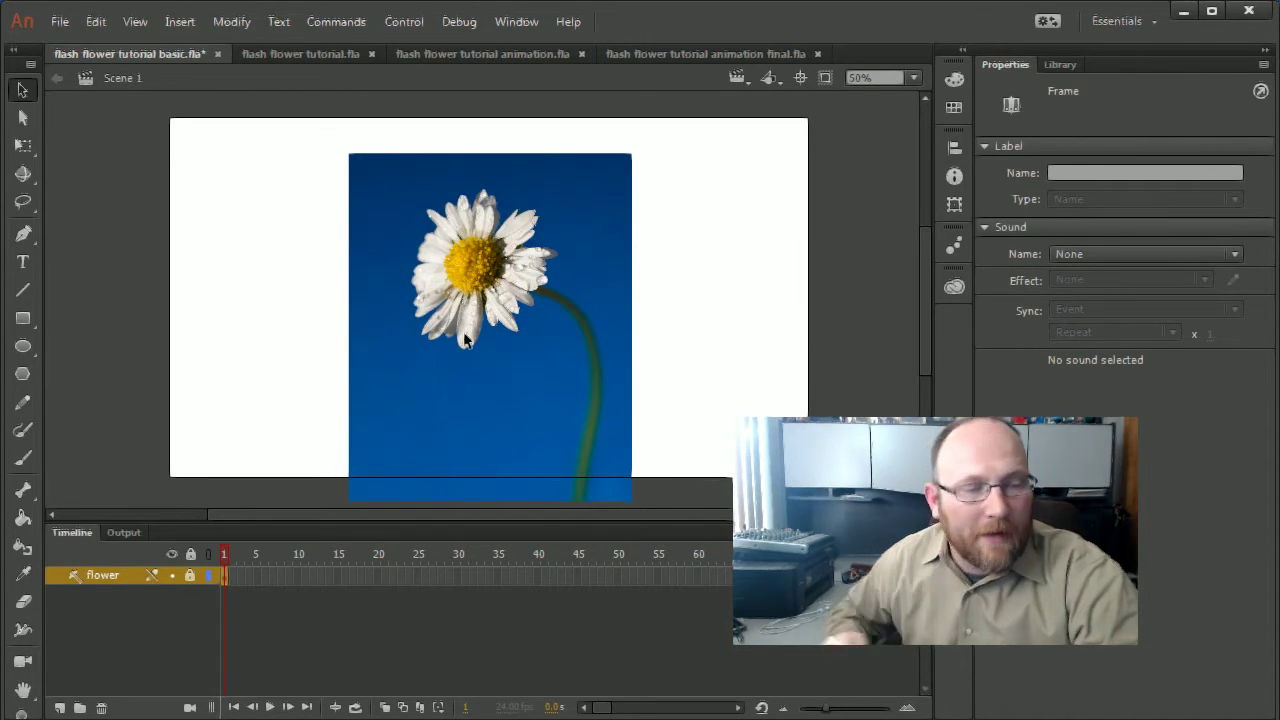
{"action": "right_click", "coordinate": [97, 578]}
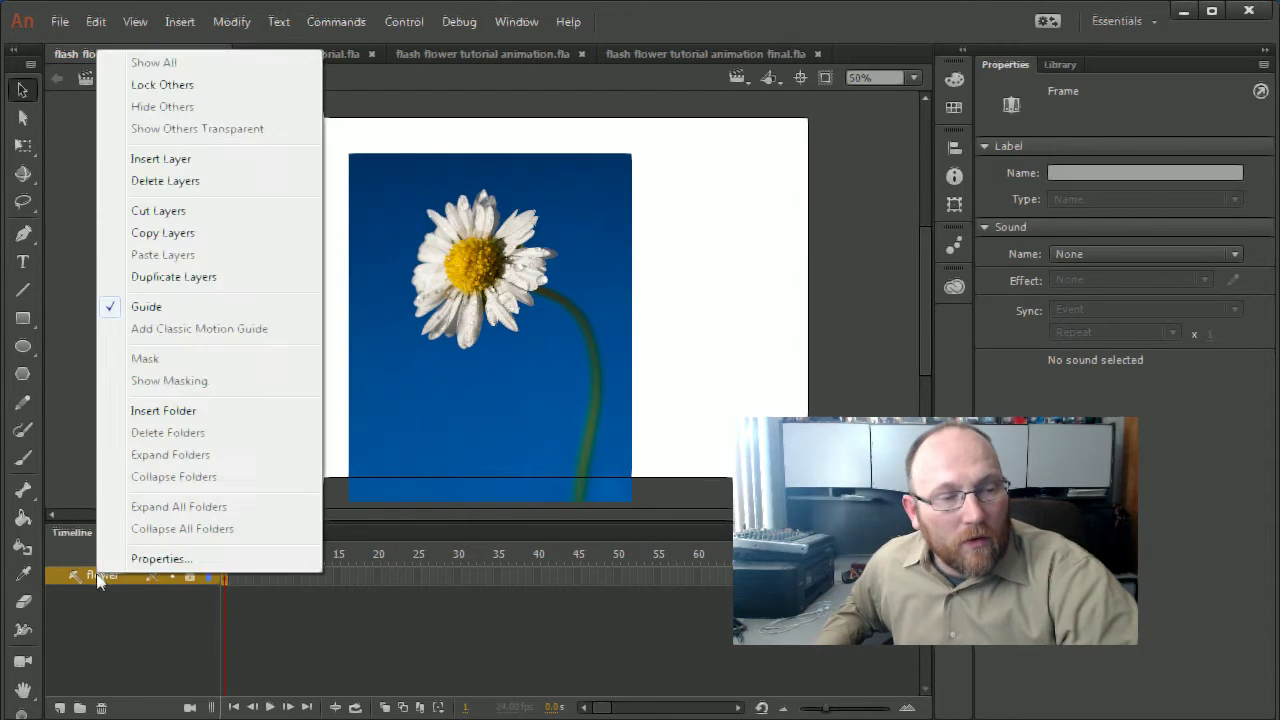
{"action": "left_click", "coordinate": [239, 594]}
{"action": "left_click", "coordinate": [228, 577]}
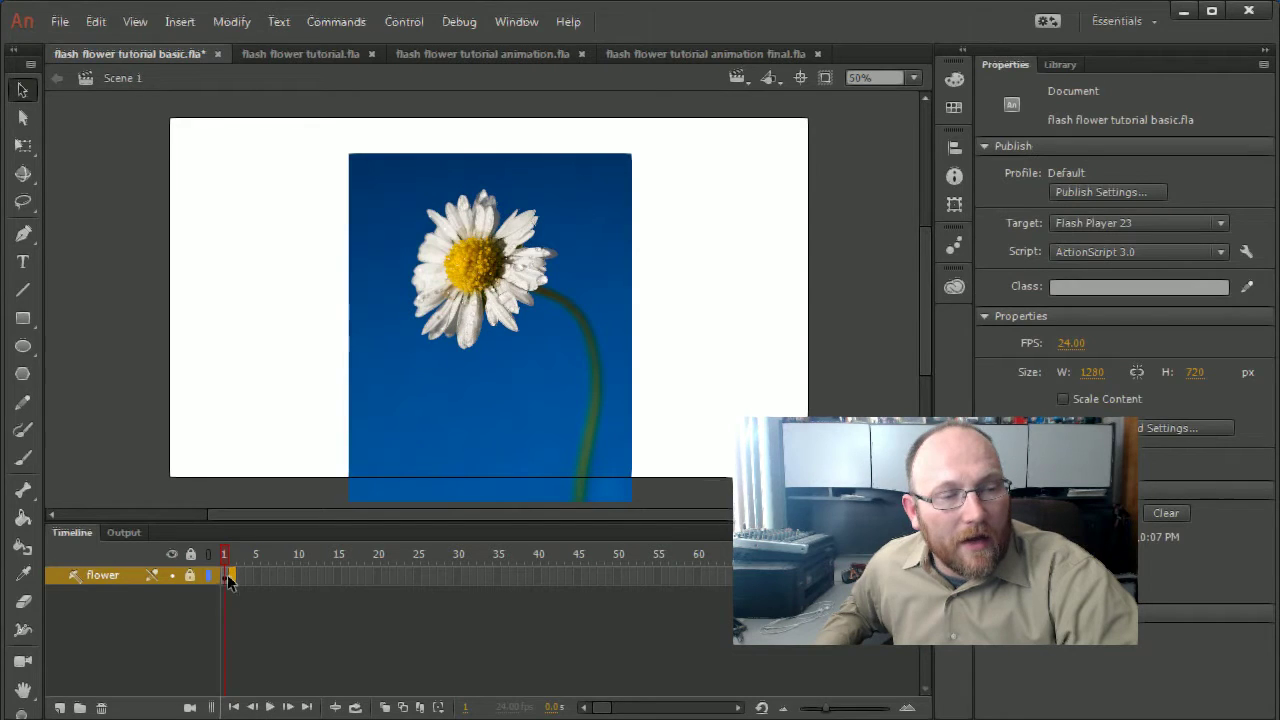
{"action": "left_click", "coordinate": [225, 578]}
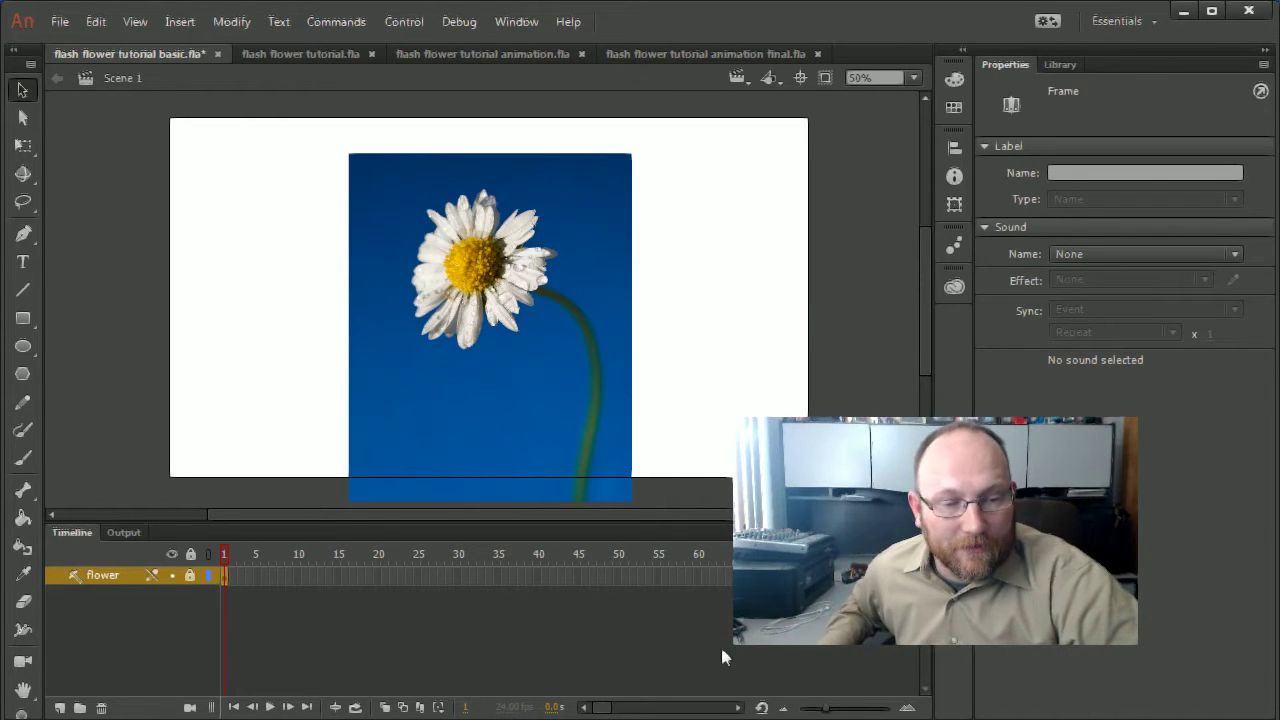
Try extending the flower layer to frame 240 and undo the extension
{"action": "left_click_drag", "start_coordinate": [599, 708], "coordinate": [645, 707]}
{"action": "left_click", "coordinate": [607, 575]}
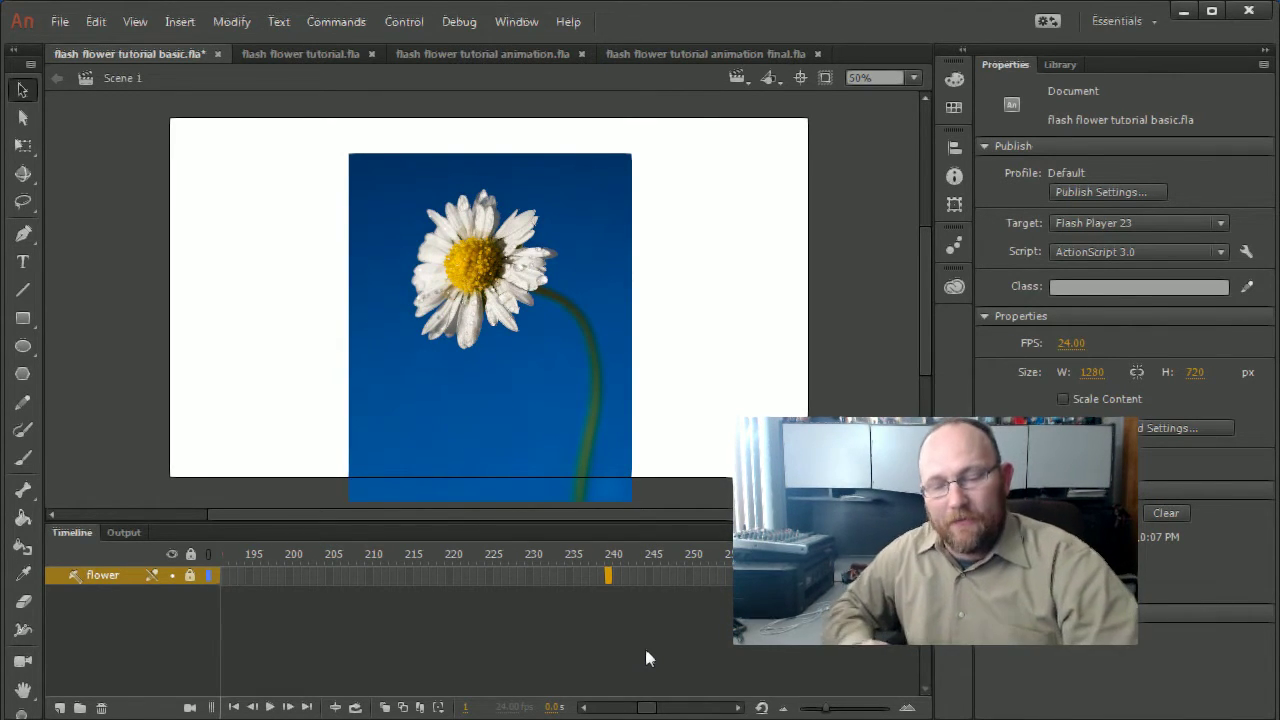
{"action": "key", "text": "F5"}
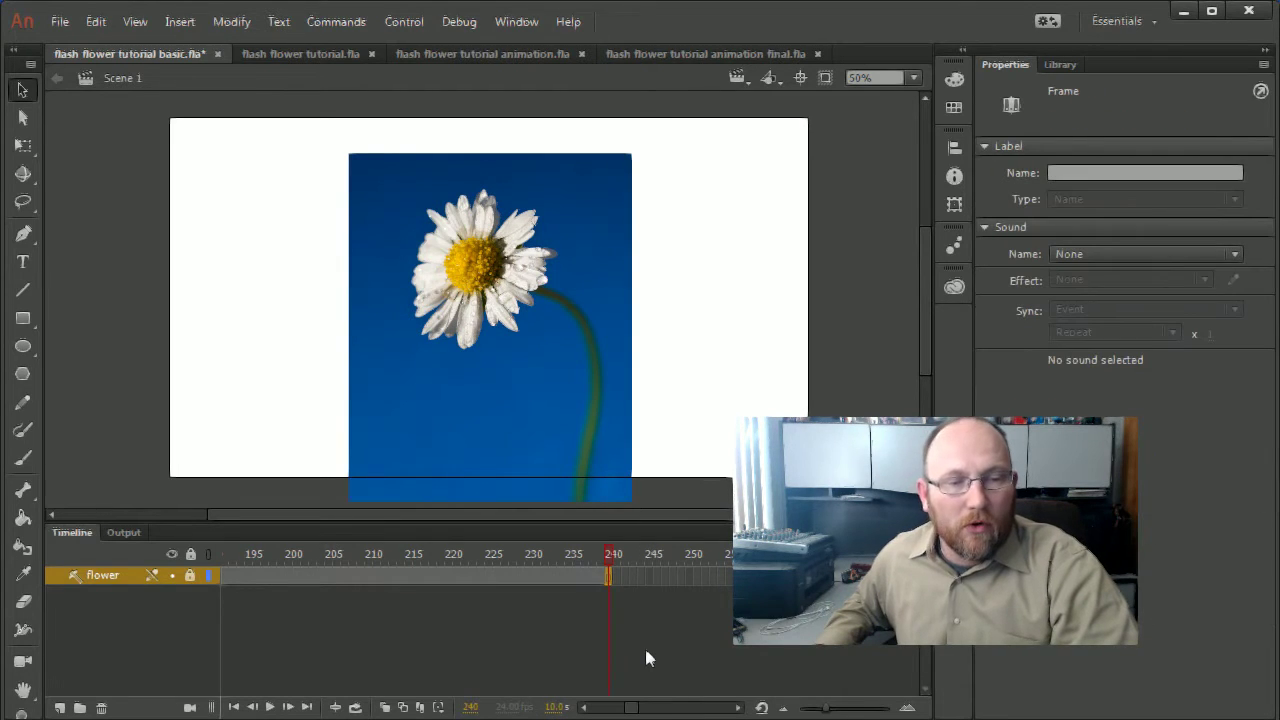
{"action": "key", "text": "shift+comma"}
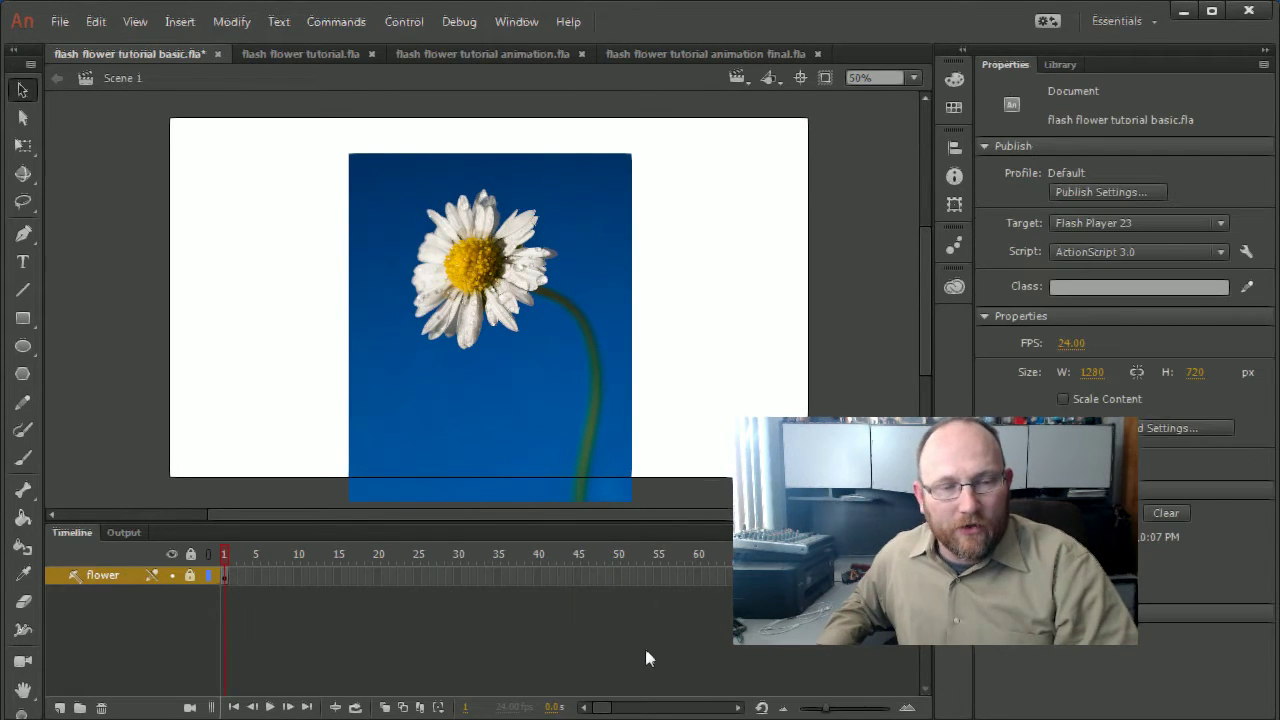
Insert a frame at frame 240 of the flower layer to extend the daisy photo up to that point
{"action": "left_click_drag", "start_coordinate": [600, 708], "coordinate": [648, 710]}
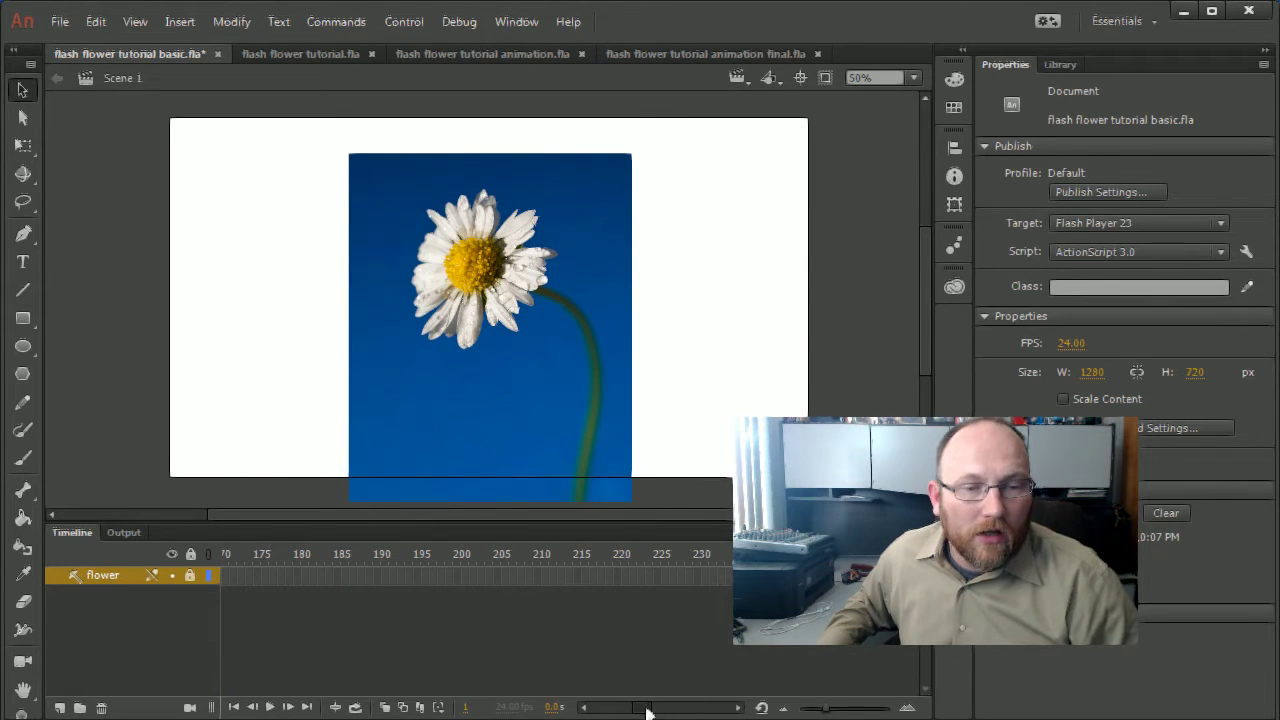
{"action": "right_click", "coordinate": [778, 575]}
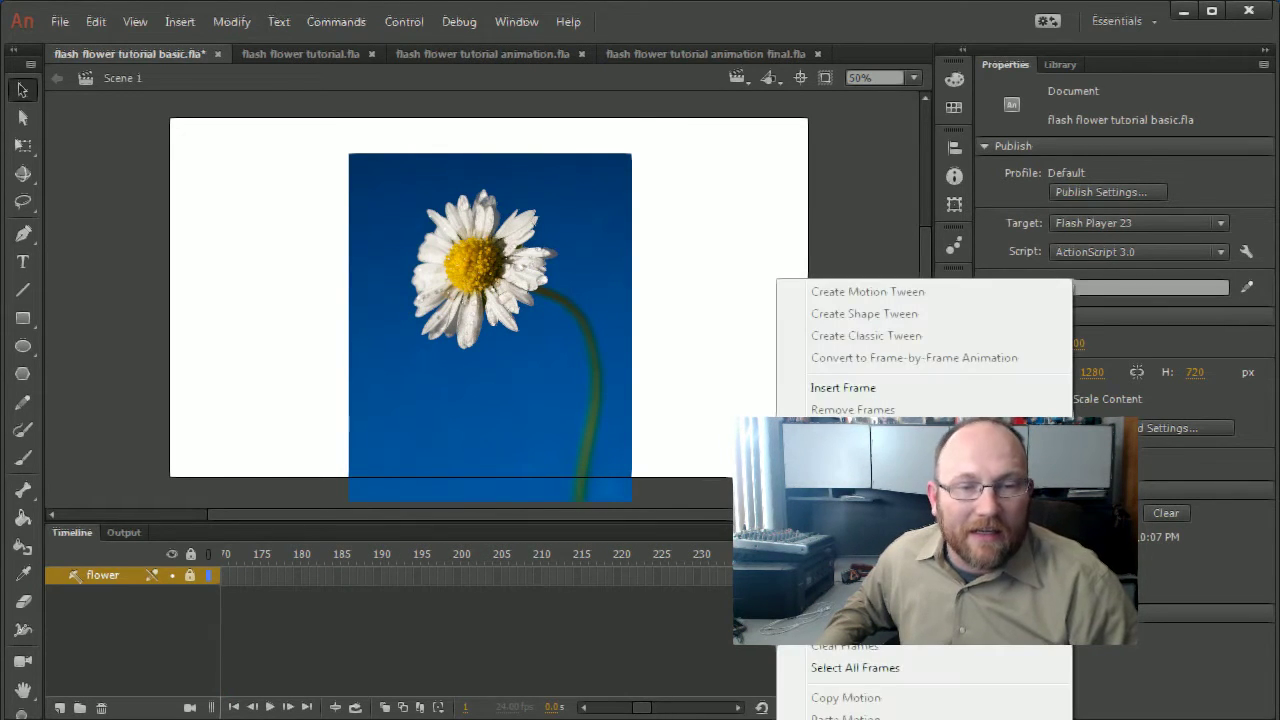
{"action": "left_click", "coordinate": [851, 391]}
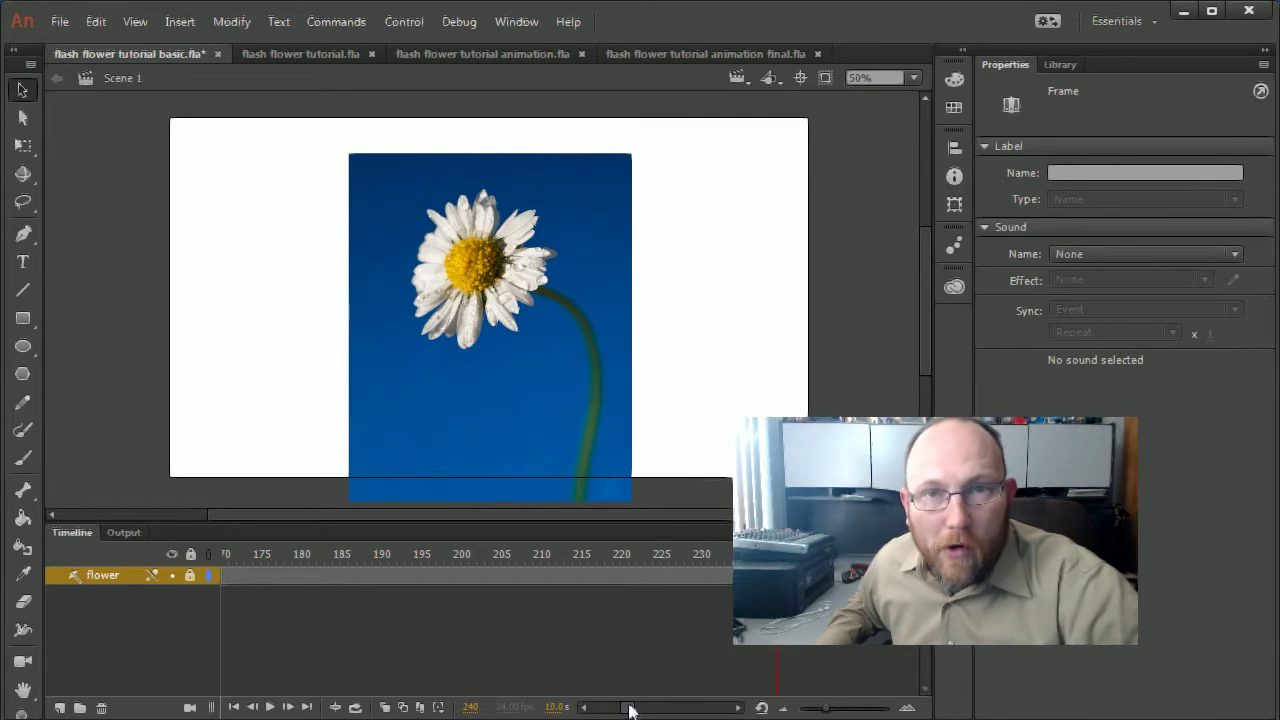
Insert a new layer above the flower layer and rename it green
{"action": "left_click_drag", "start_coordinate": [630, 710], "coordinate": [598, 710]}
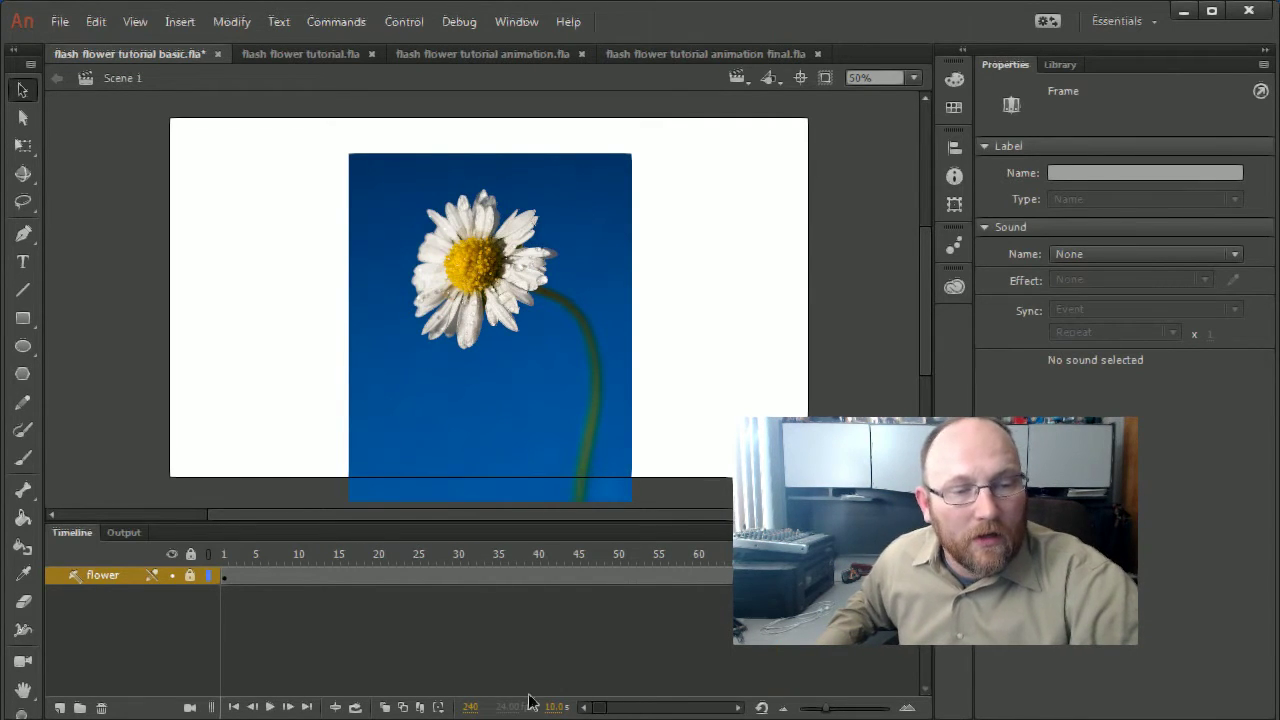
{"action": "right_click", "coordinate": [104, 577]}
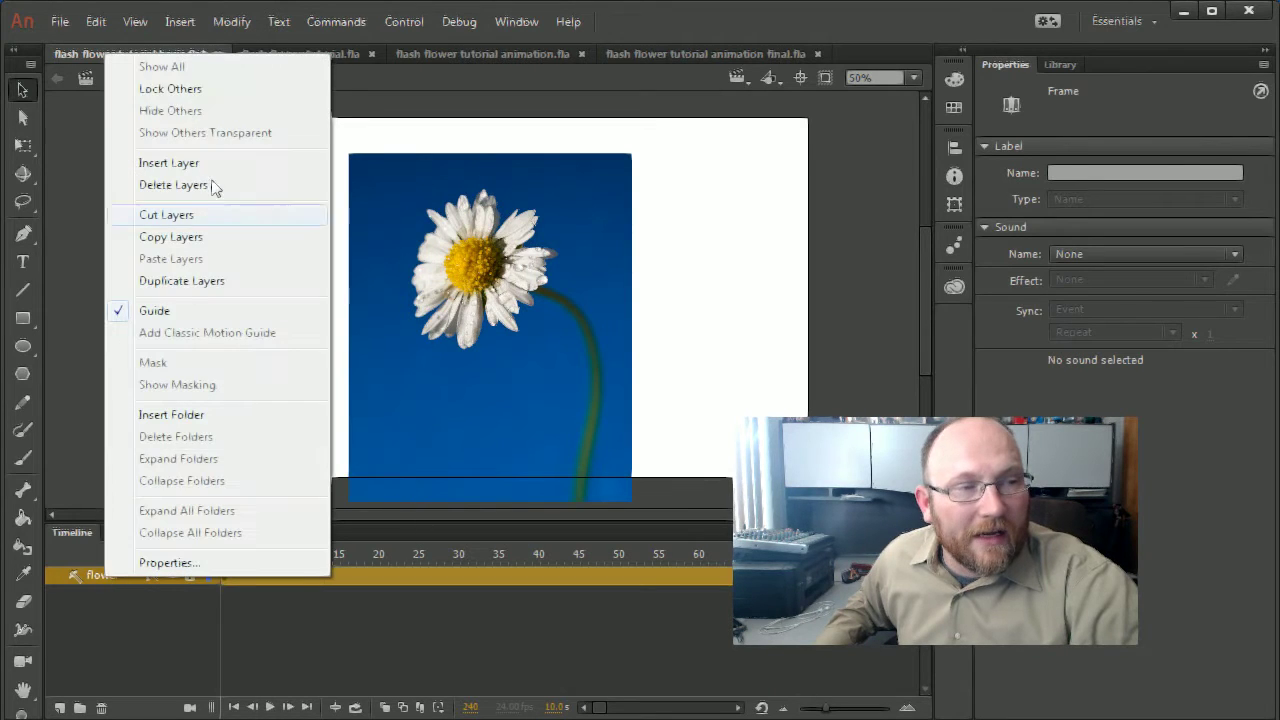
{"action": "left_click", "coordinate": [186, 167]}
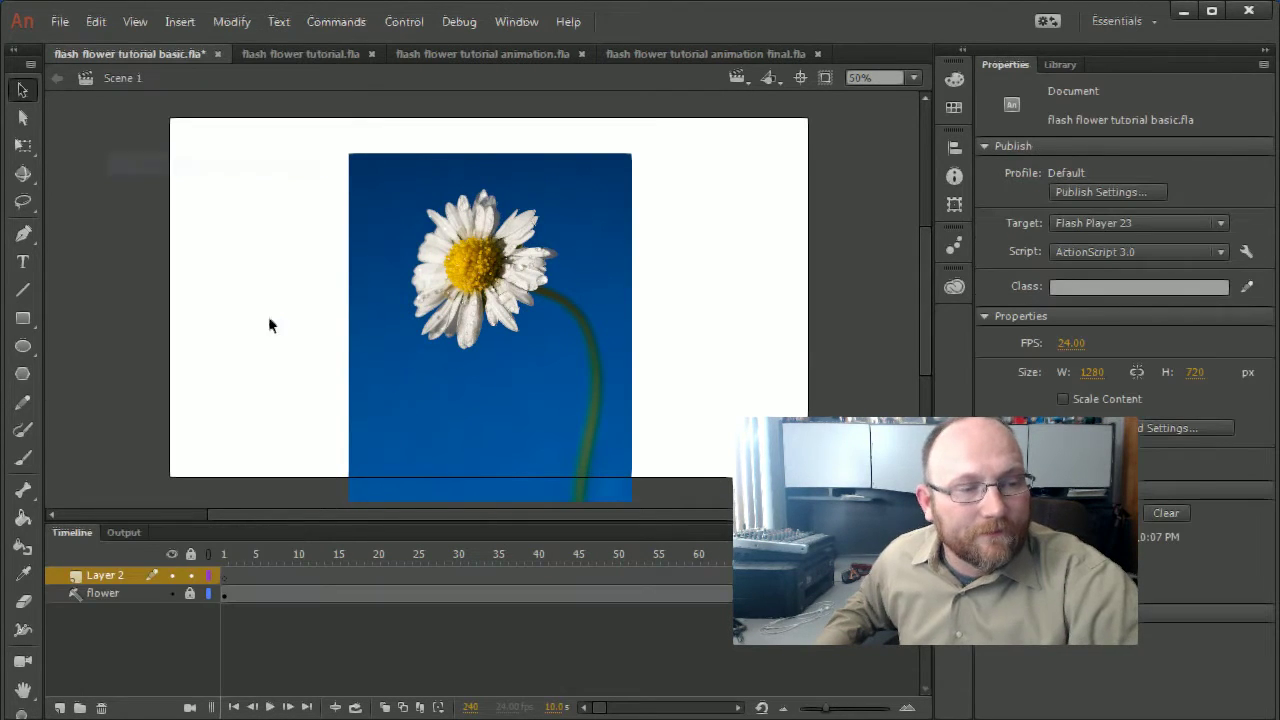
{"action": "double_click", "coordinate": [99, 572]}
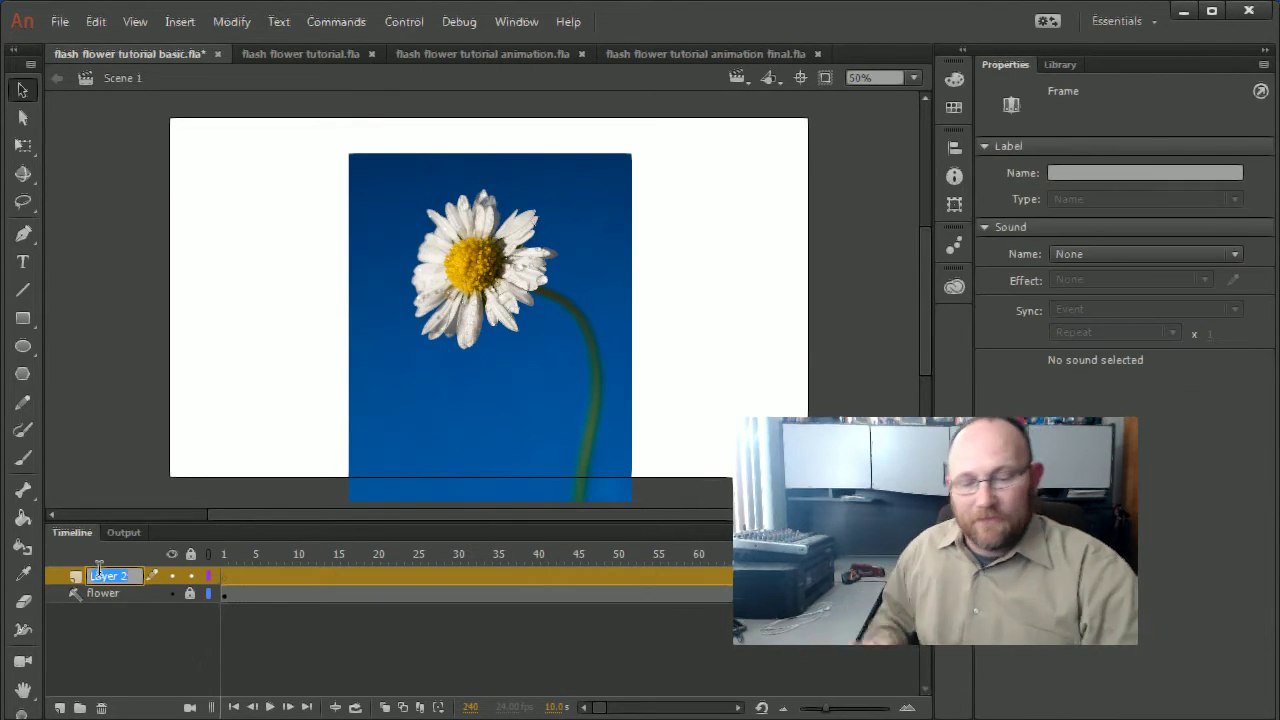
{"action": "type", "text": "petal"}
{"action": "key", "text": "Return"}
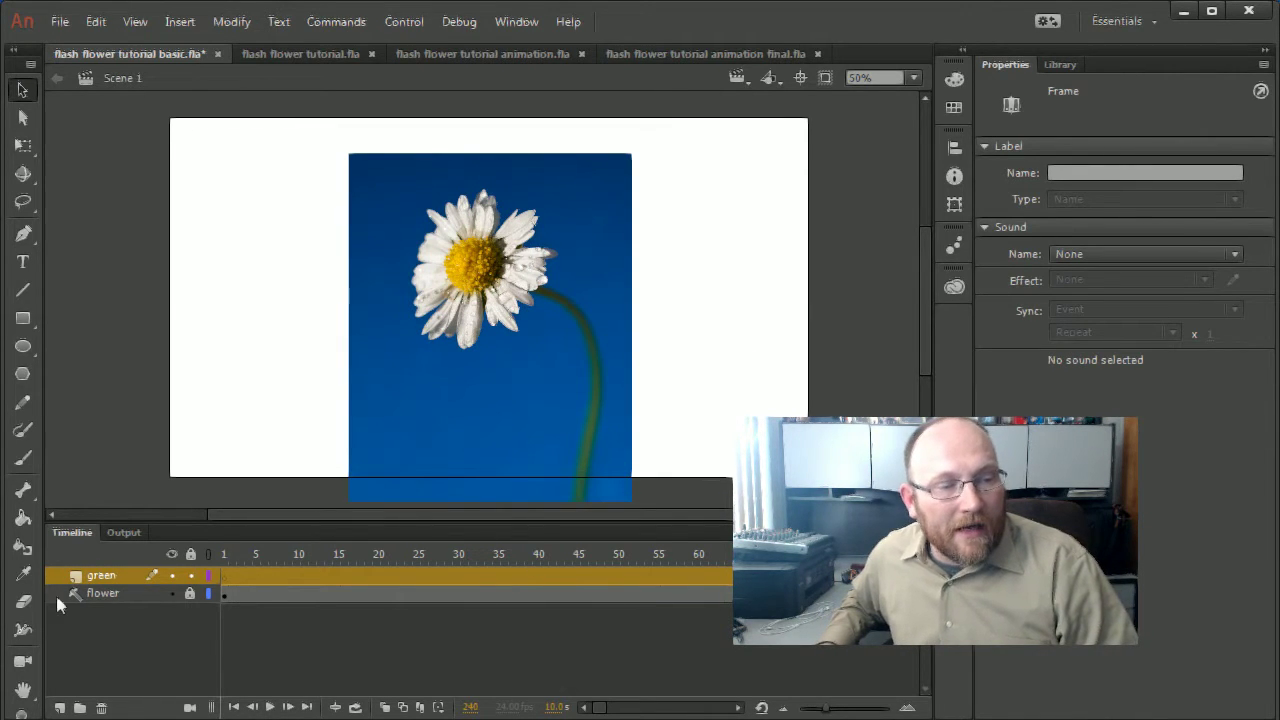
Sample the flower stem's dark green as the fill color and insert a keyframe at frame 2 of the green layer
{"action": "left_click", "coordinate": [23, 573]}
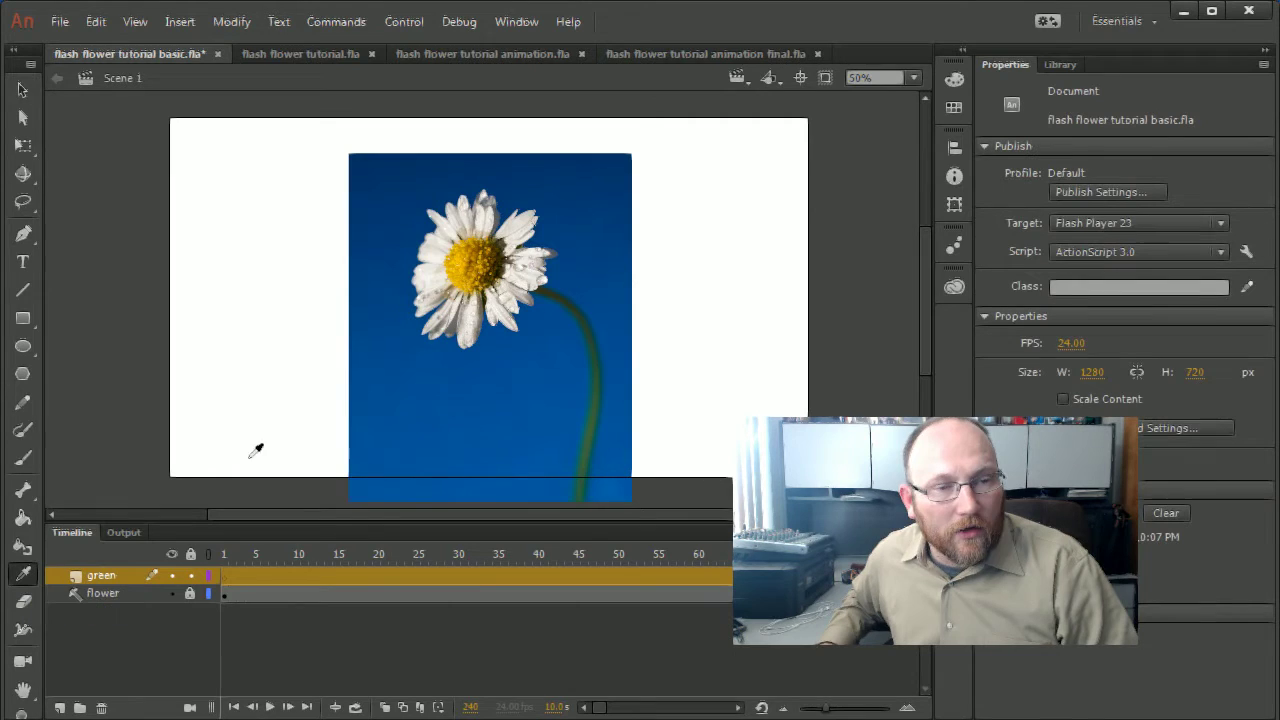
{"action": "left_click", "coordinate": [568, 304]}
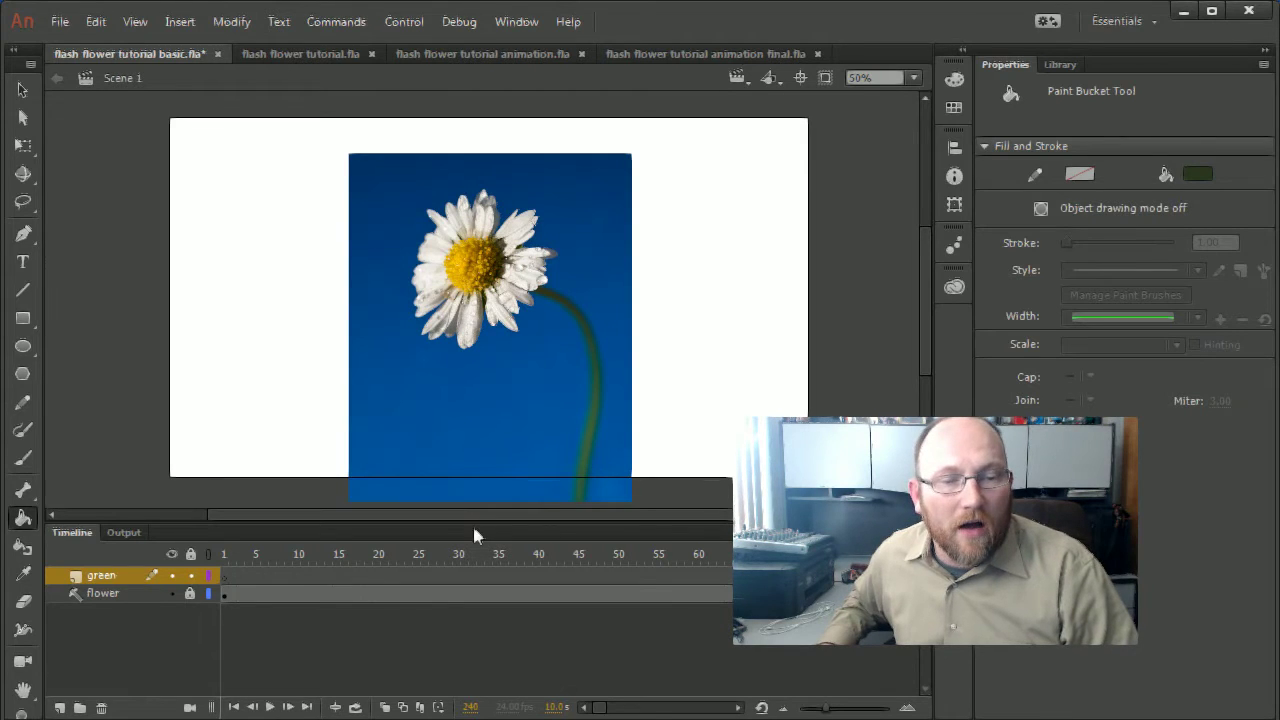
{"action": "left_click", "coordinate": [225, 575]}
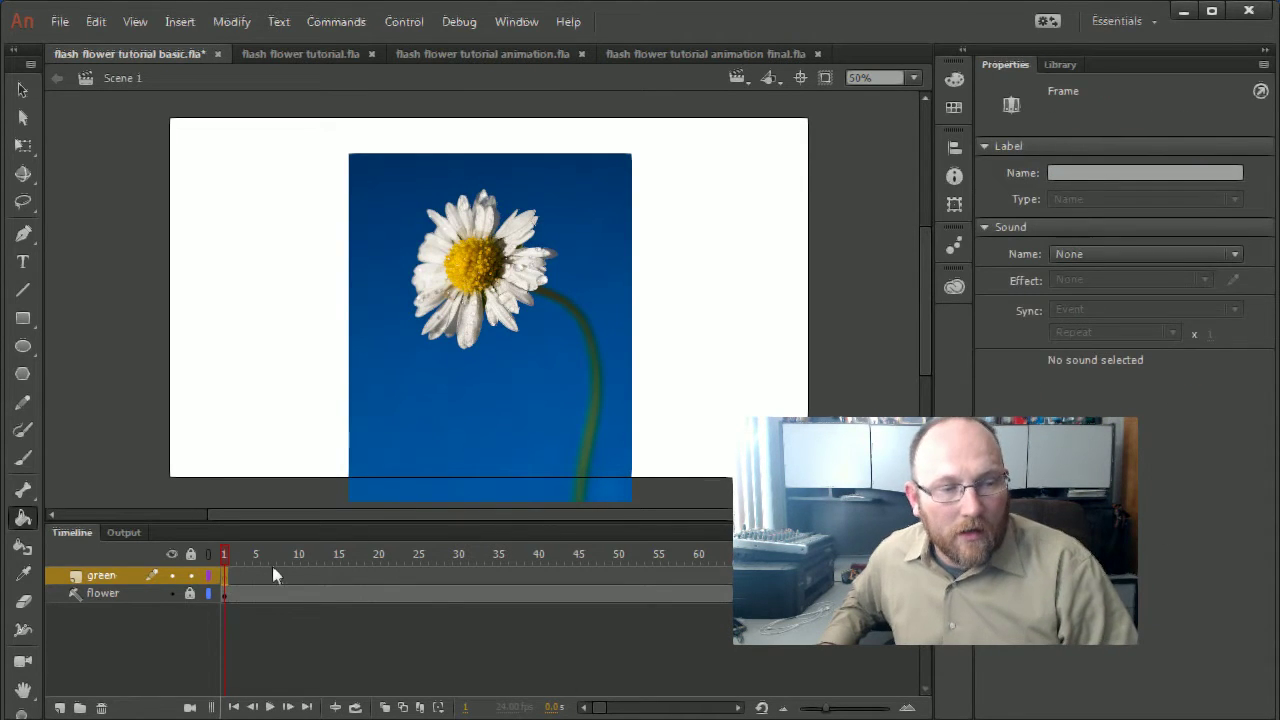
{"action": "key", "text": "F6"}
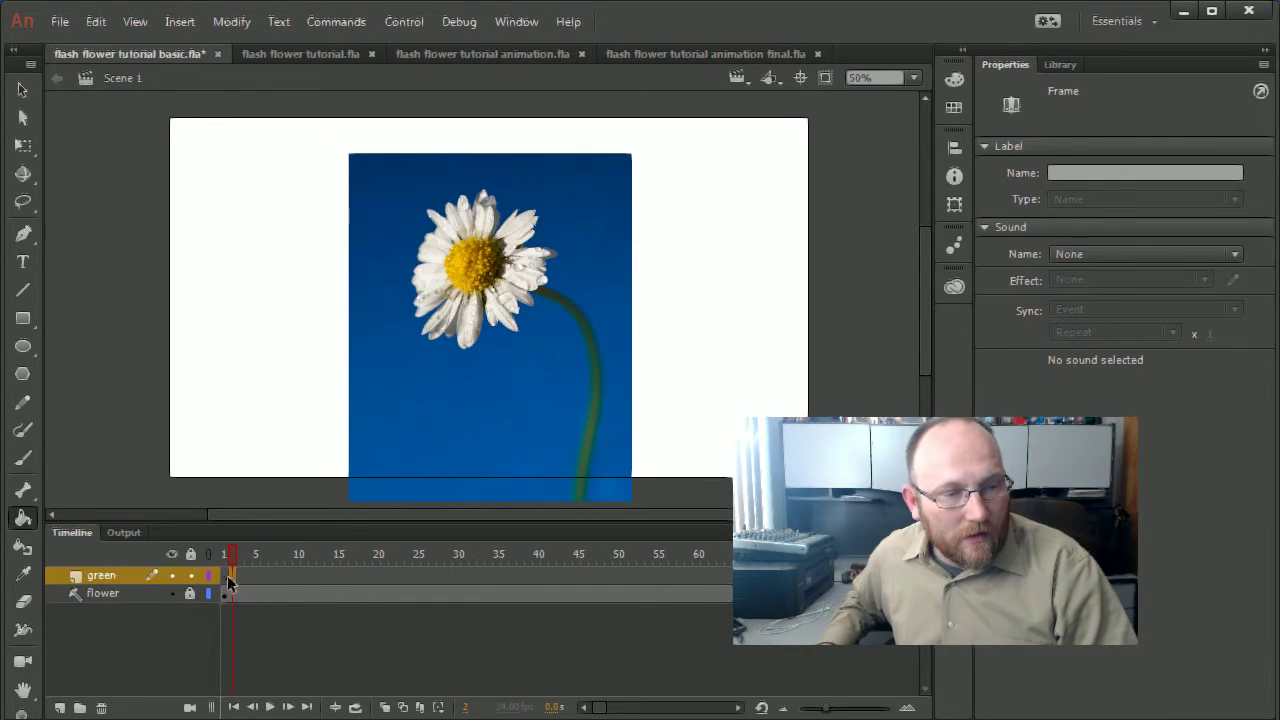
In frame 1 of the green layer, brush a short dark green piece over the stem at the stage's lower edge
{"action": "left_click", "coordinate": [225, 575]}
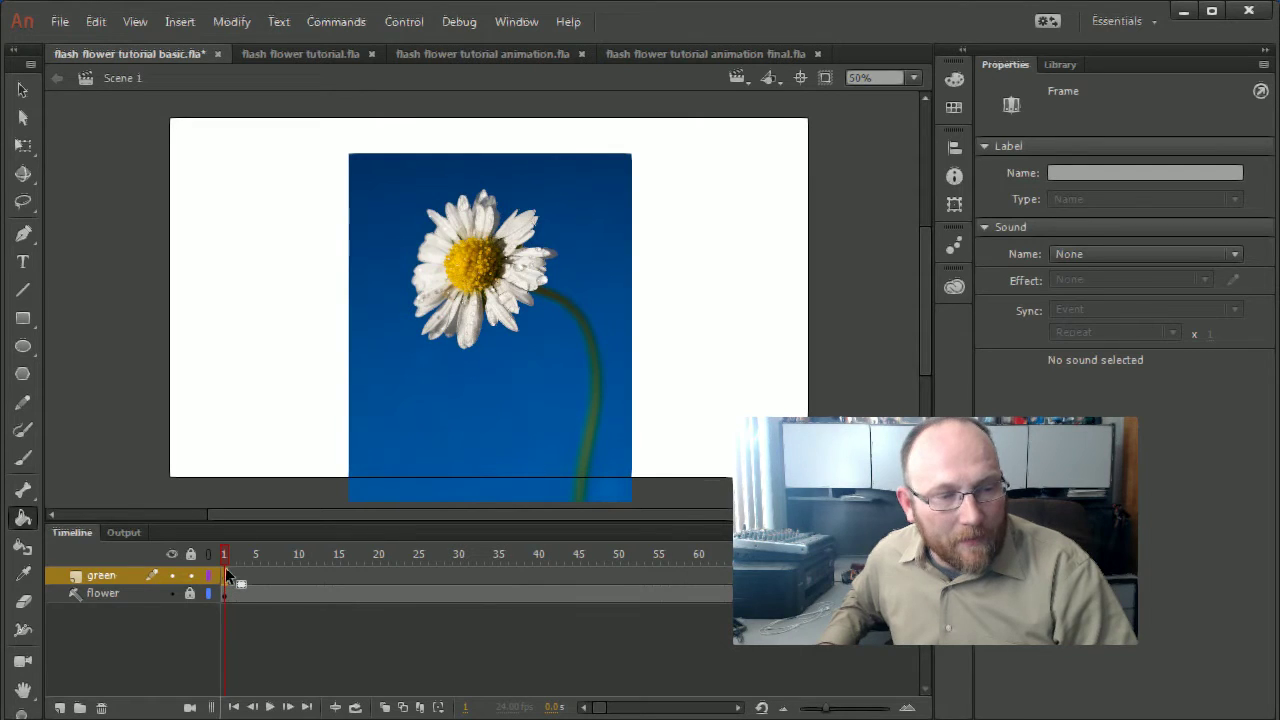
{"action": "key", "text": "ctrl+equal"}
{"action": "key", "text": "ctrl+equal"}
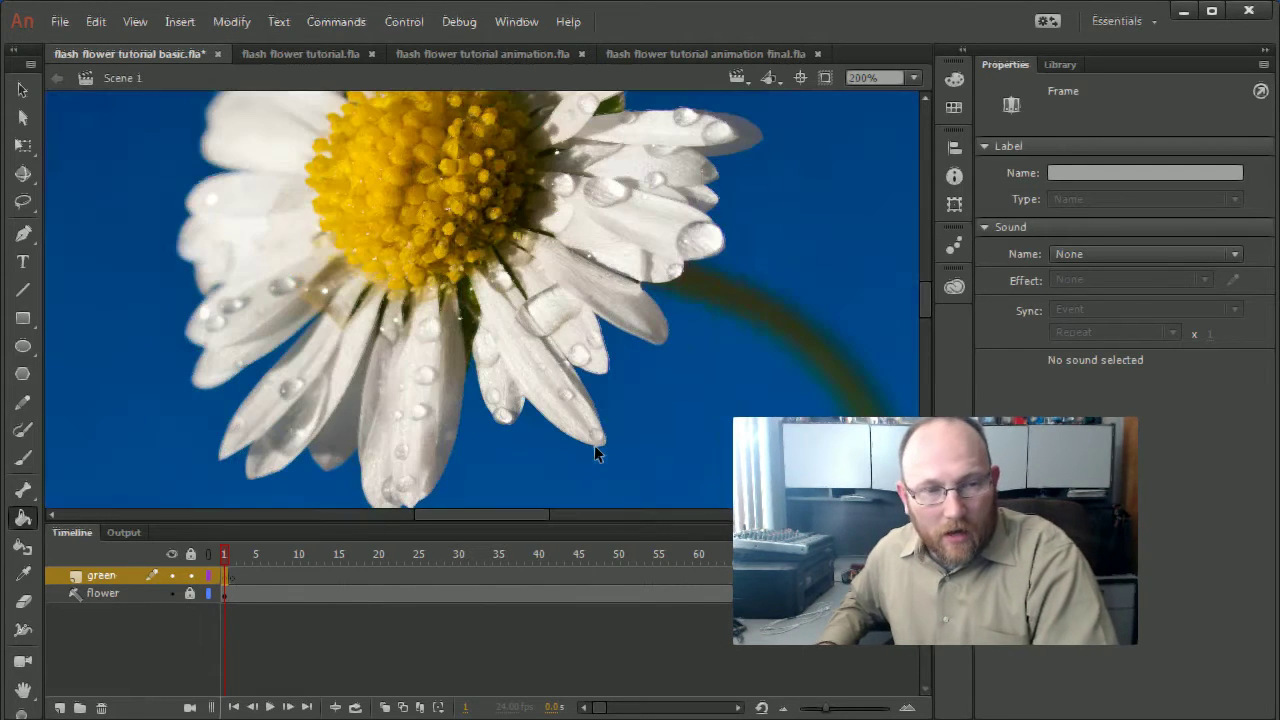
{"action": "mouse_move", "coordinate": [594, 453]}
{"action": "left_mouse_down"}
{"action": "mouse_move", "coordinate": [537, 386]}
{"action": "mouse_move", "coordinate": [545, 193]}
{"action": "mouse_move", "coordinate": [560, 309]}
{"action": "mouse_move", "coordinate": [560, 266]}
{"action": "mouse_move", "coordinate": [560, 283]}
{"action": "left_mouse_up"}
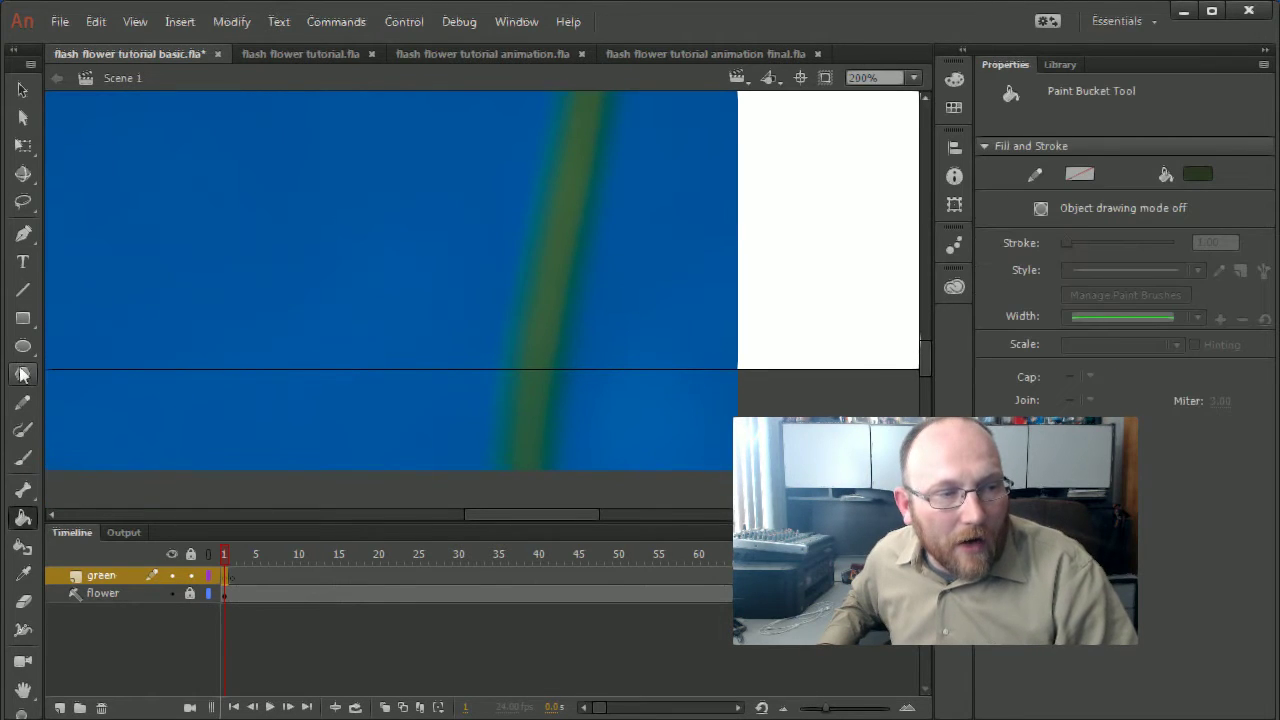
{"action": "left_click", "coordinate": [23, 458]}
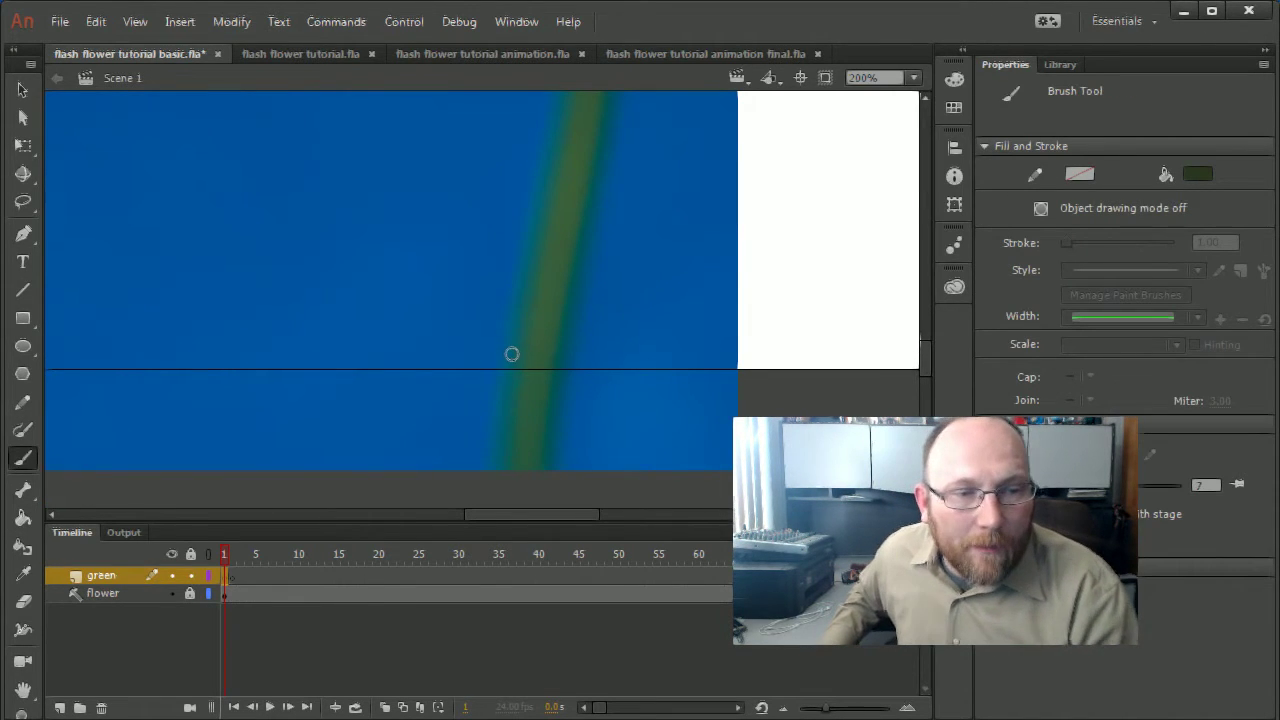
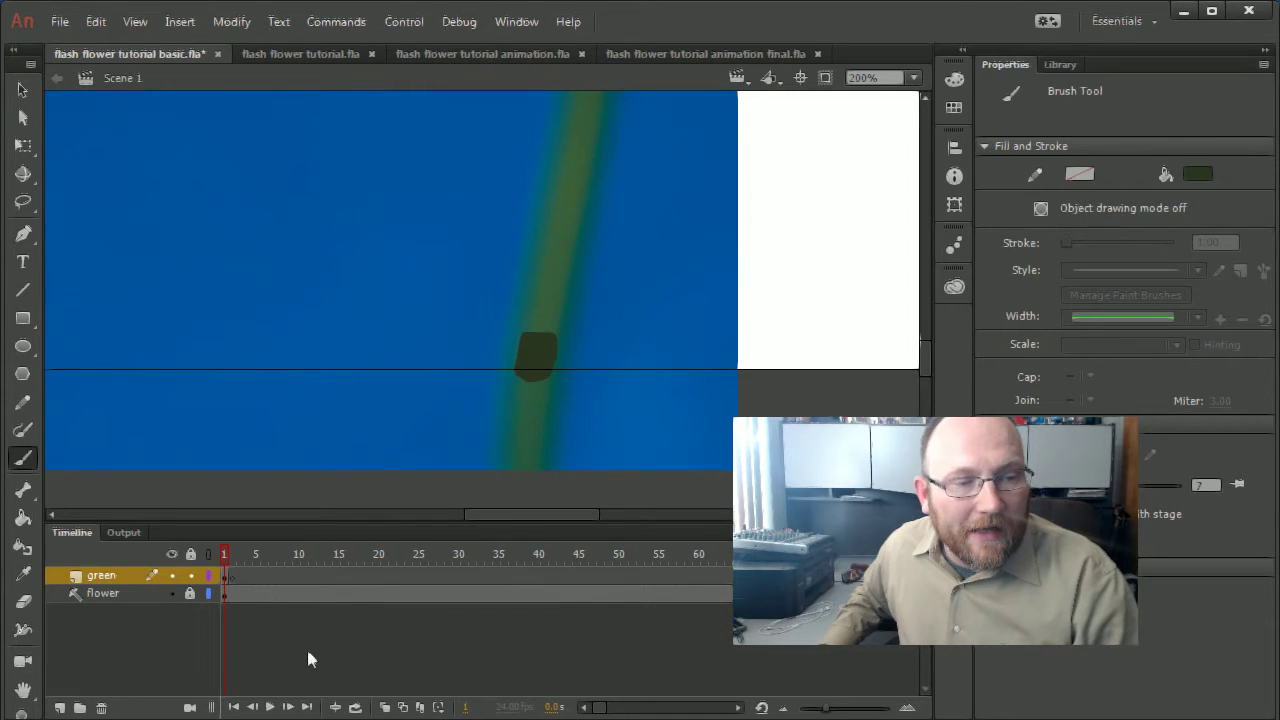
Remove the green layer's frames from frame 2 through frame 240
{"action": "left_click", "coordinate": [232, 576]}
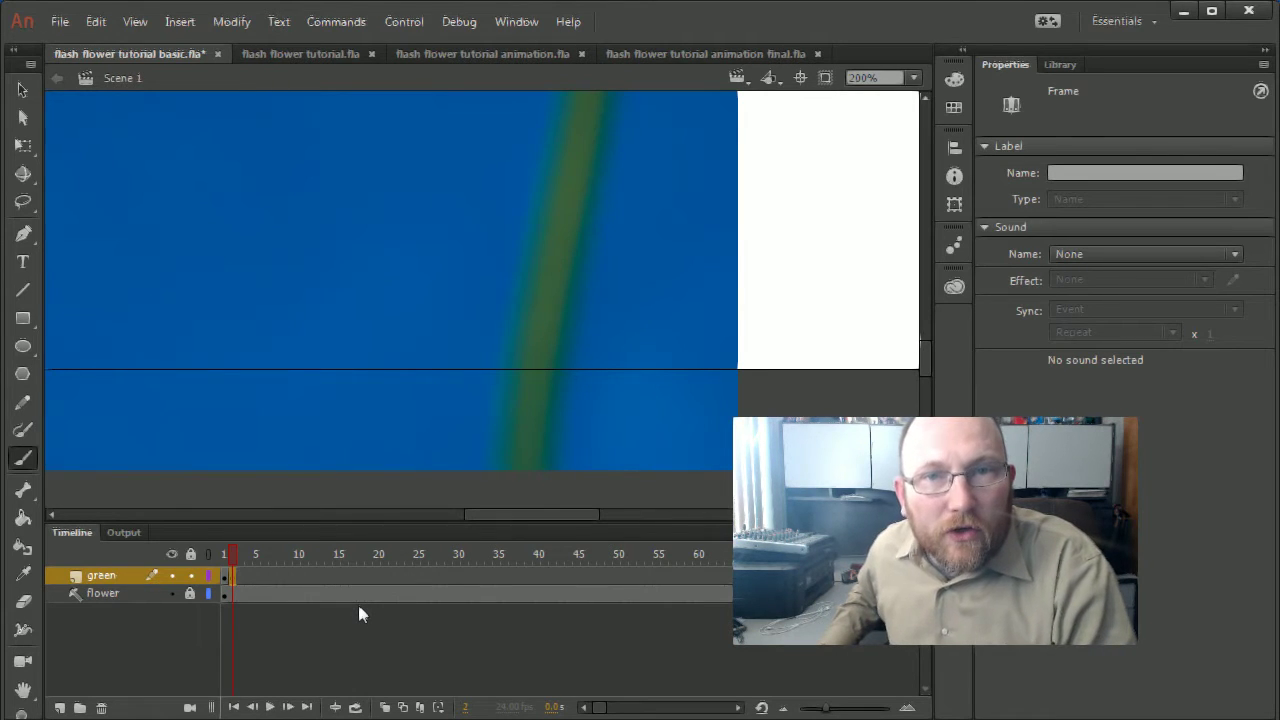
{"action": "right_click", "coordinate": [233, 574]}
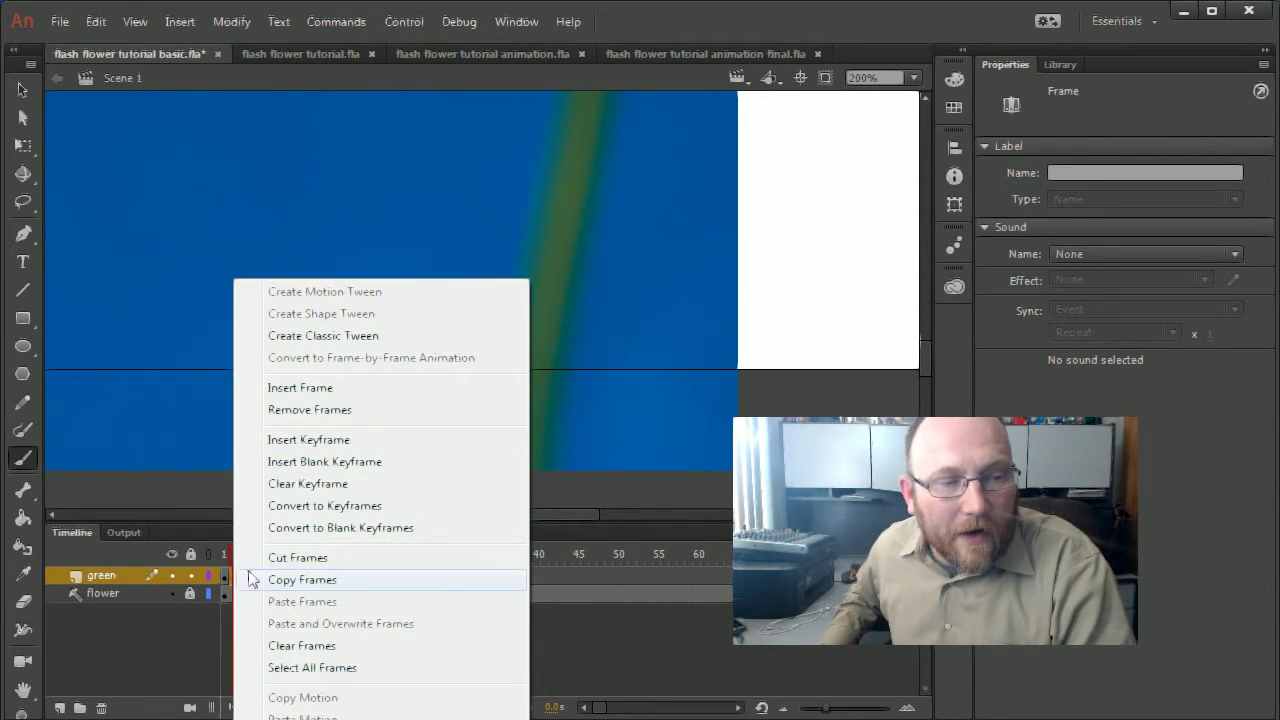
{"action": "left_click", "coordinate": [341, 442]}
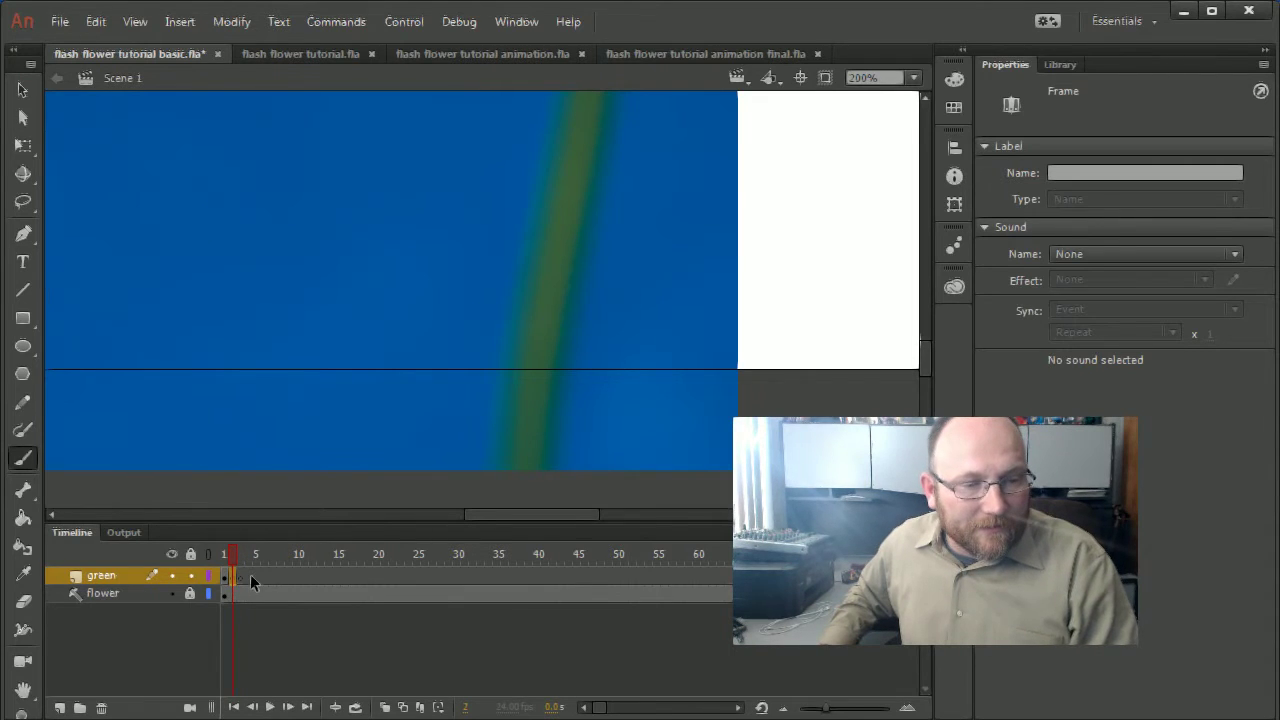
{"action": "left_click_drag", "start_coordinate": [598, 707], "coordinate": [631, 707]}
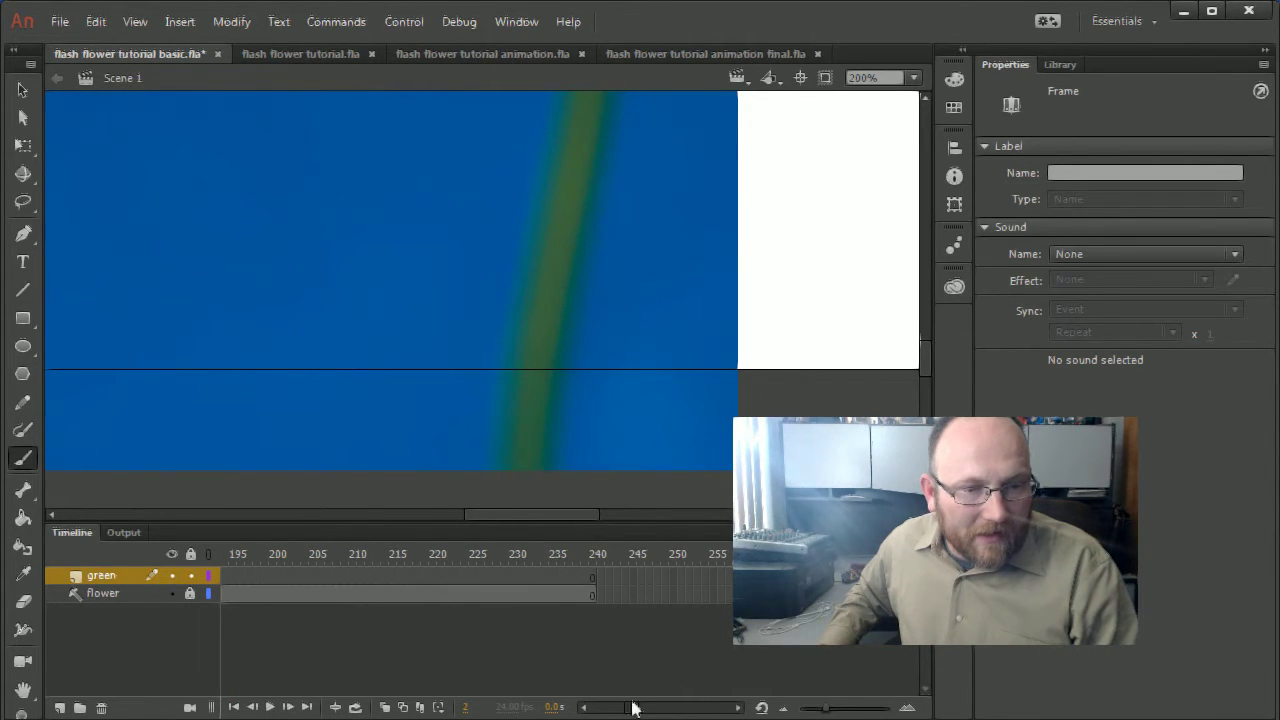
{"action": "left_click", "coordinate": [587, 575]}
{"action": "right_click", "coordinate": [593, 575]}
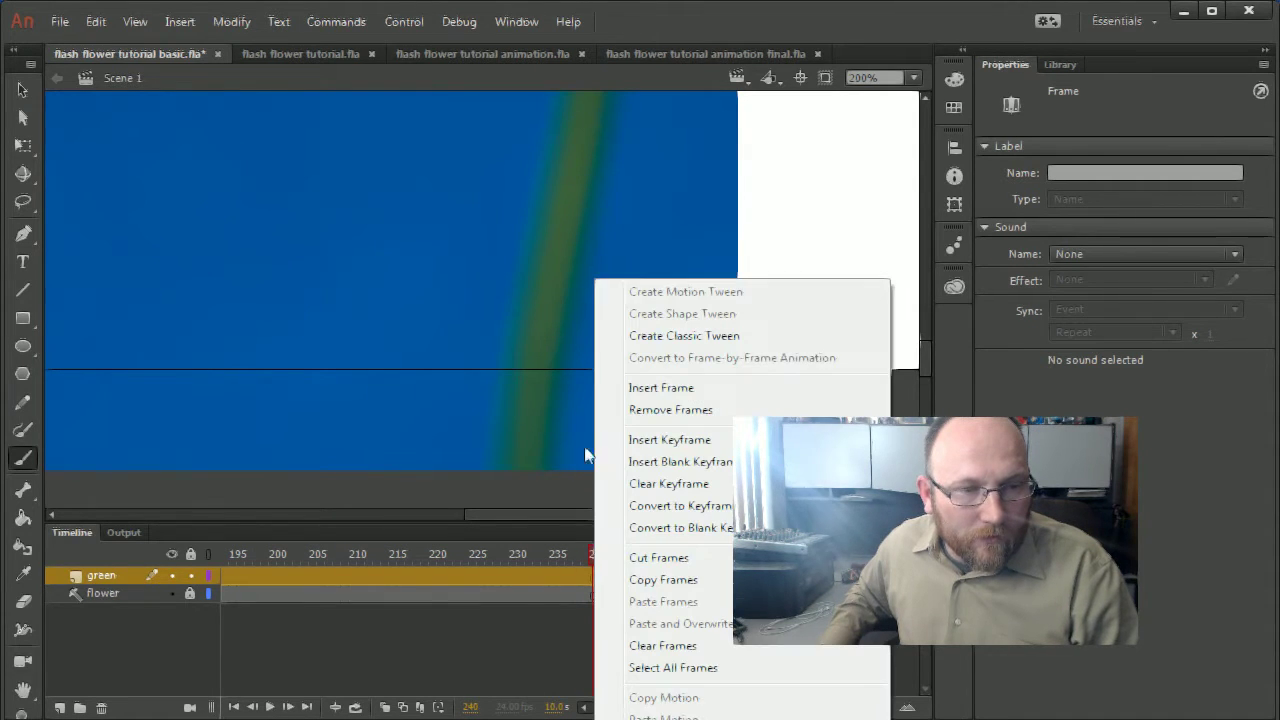
{"action": "left_click", "coordinate": [702, 409]}
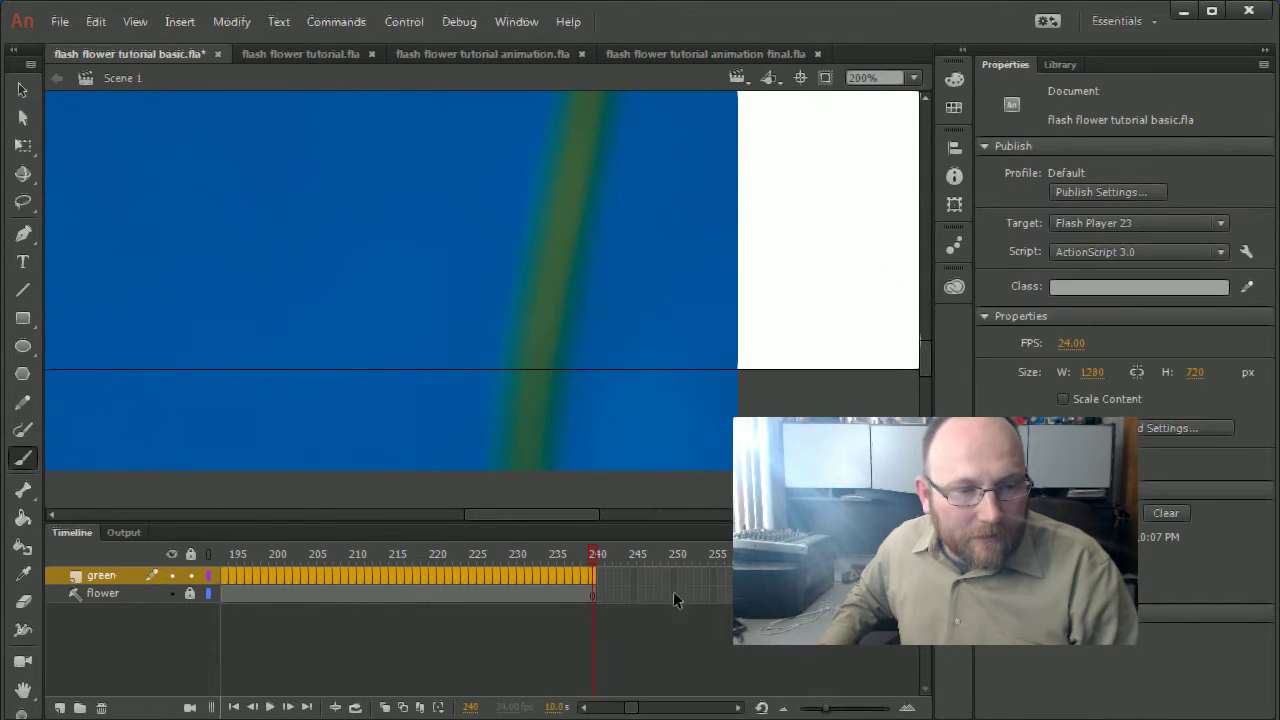
{"action": "left_click_drag", "start_coordinate": [631, 708], "coordinate": [599, 708]}
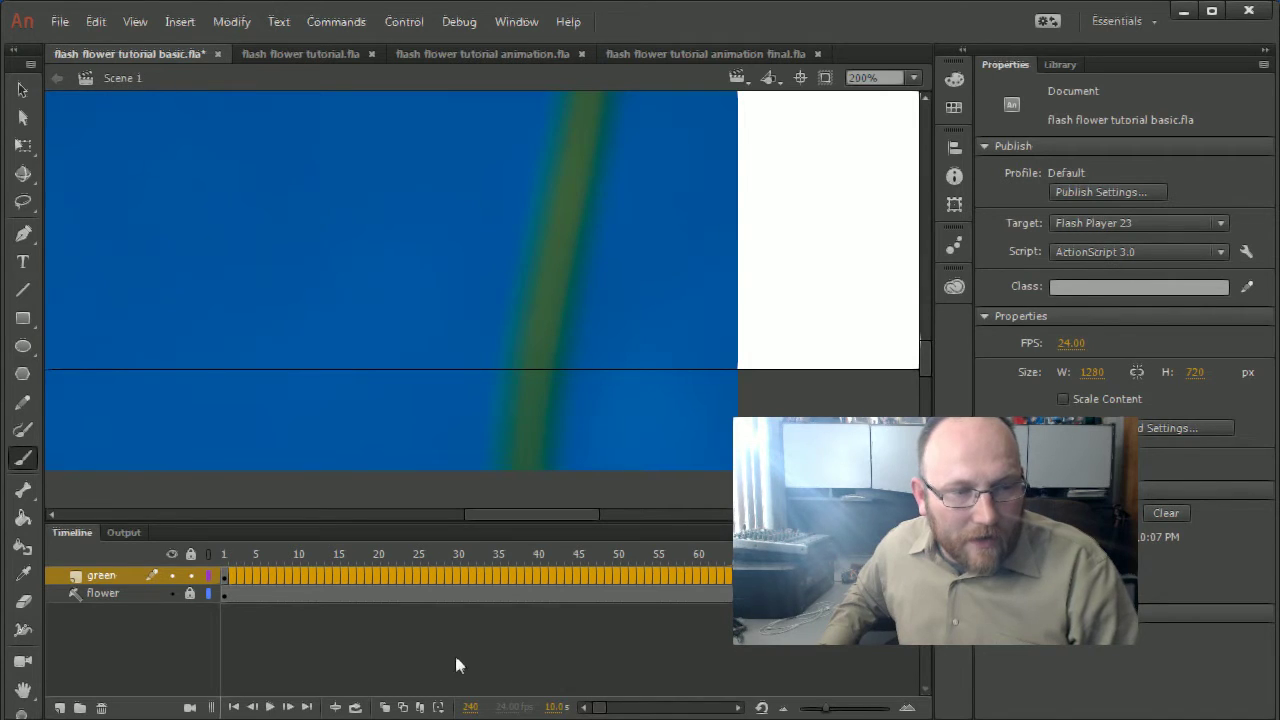
{"action": "left_click", "coordinate": [314, 636]}
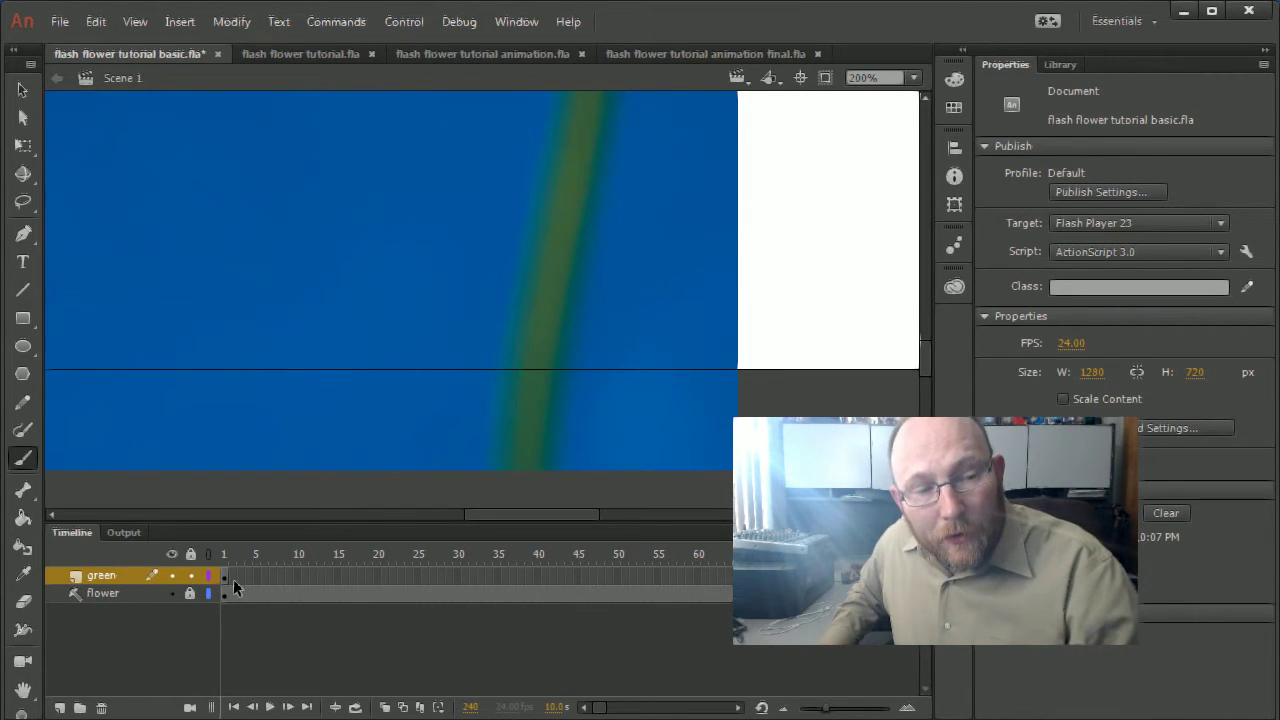
Insert a keyframe at frame 2 of the green layer and brush the dark green stem piece slightly higher along the photo's stem
{"action": "left_click", "coordinate": [233, 577]}
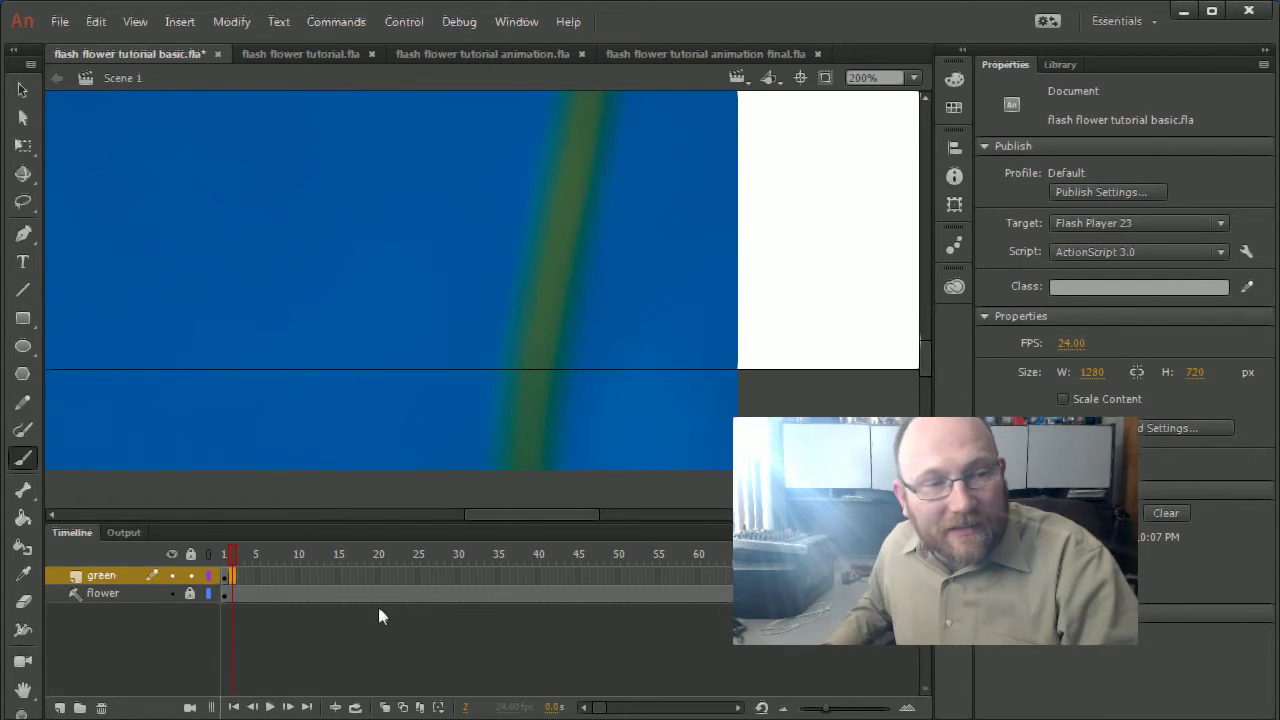
{"action": "key", "text": "F6"}
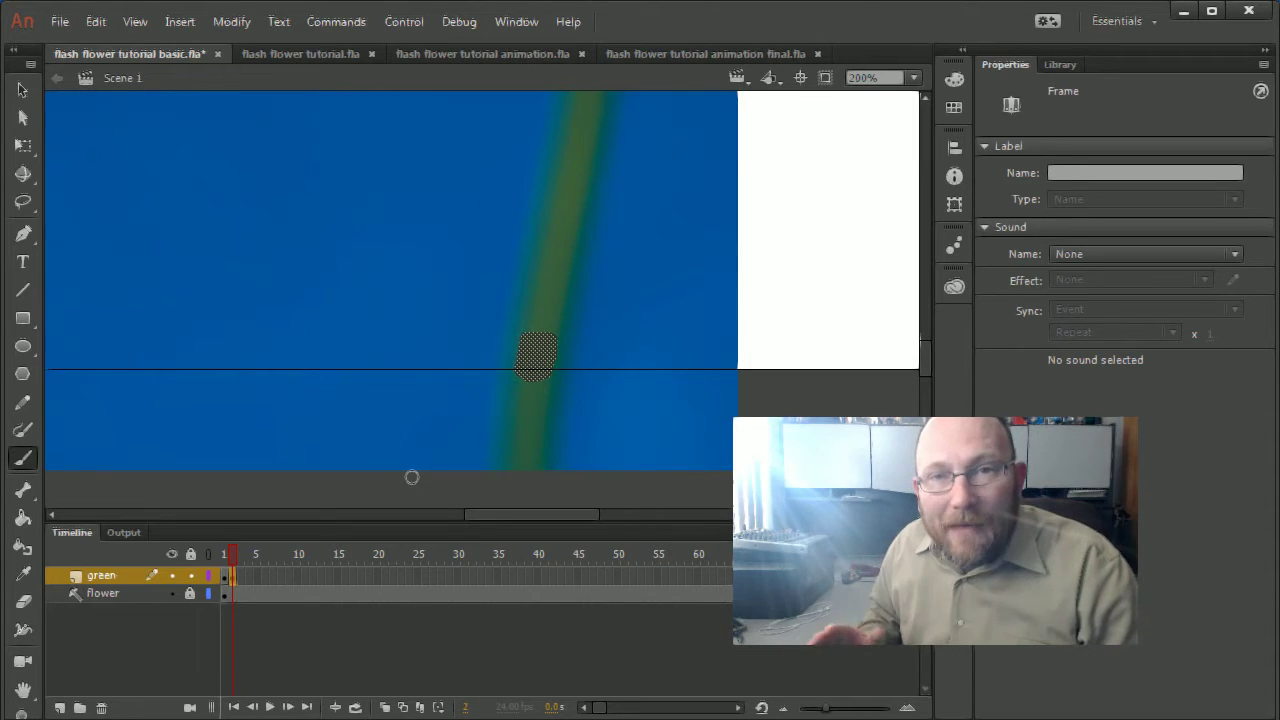
{"action": "left_click", "coordinate": [228, 557]}
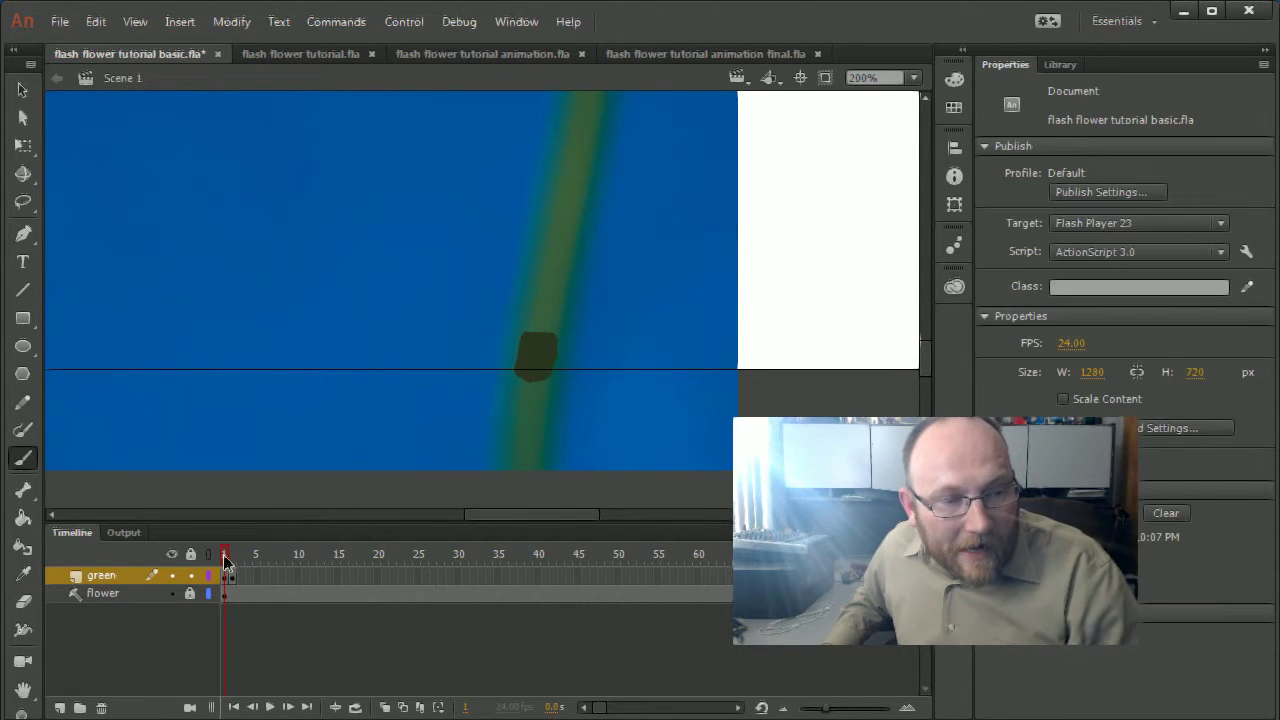
{"action": "left_click", "coordinate": [232, 557]}
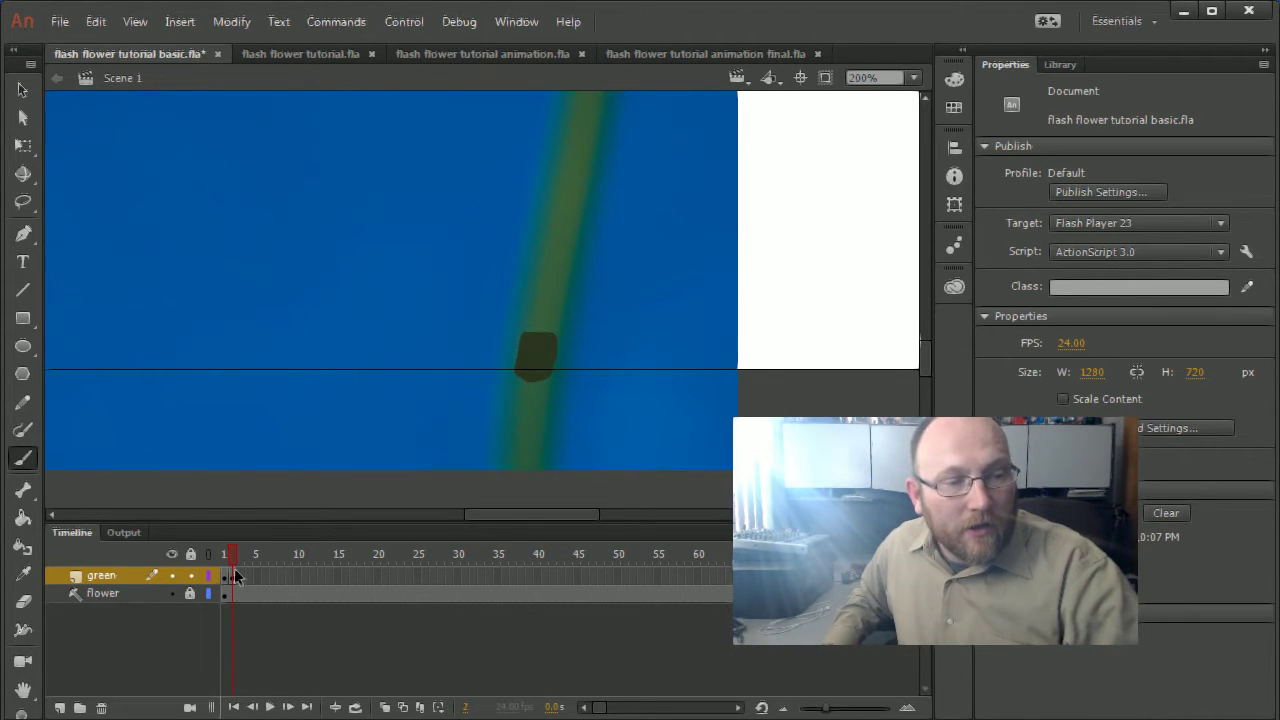
{"action": "left_click", "coordinate": [234, 576]}
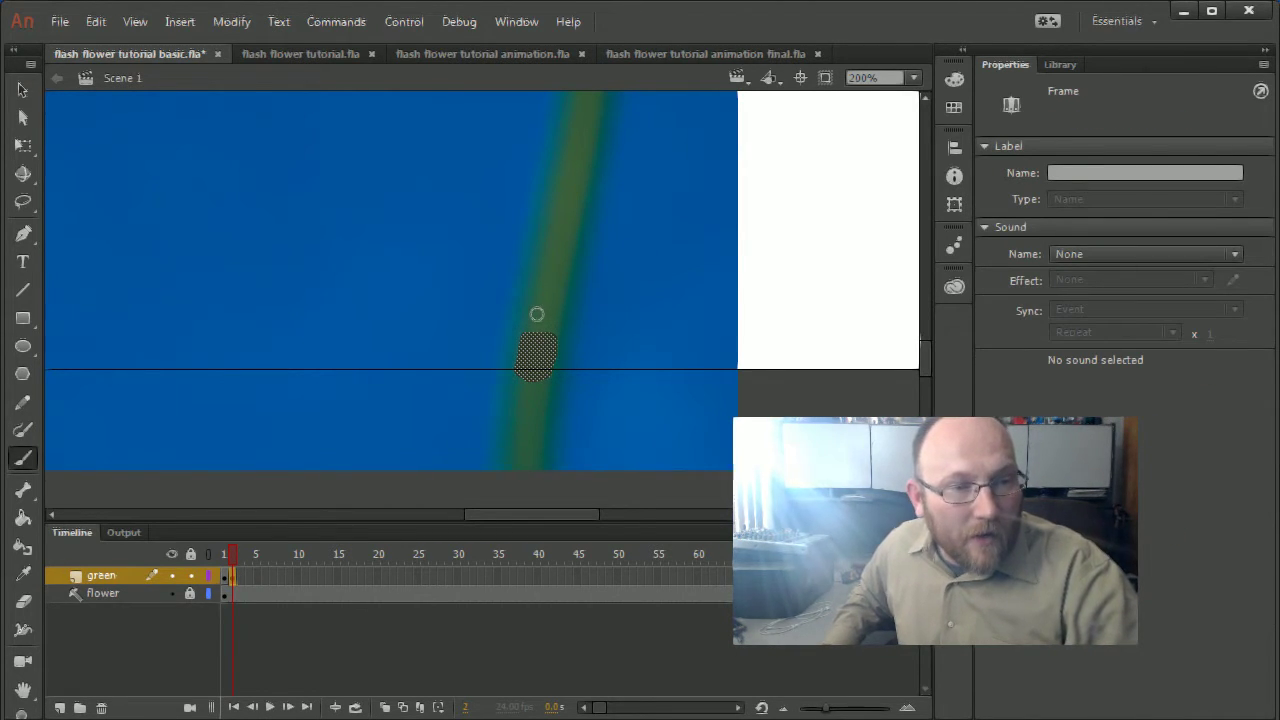
{"action": "left_click_drag", "start_coordinate": [533, 316], "coordinate": [528, 329]}
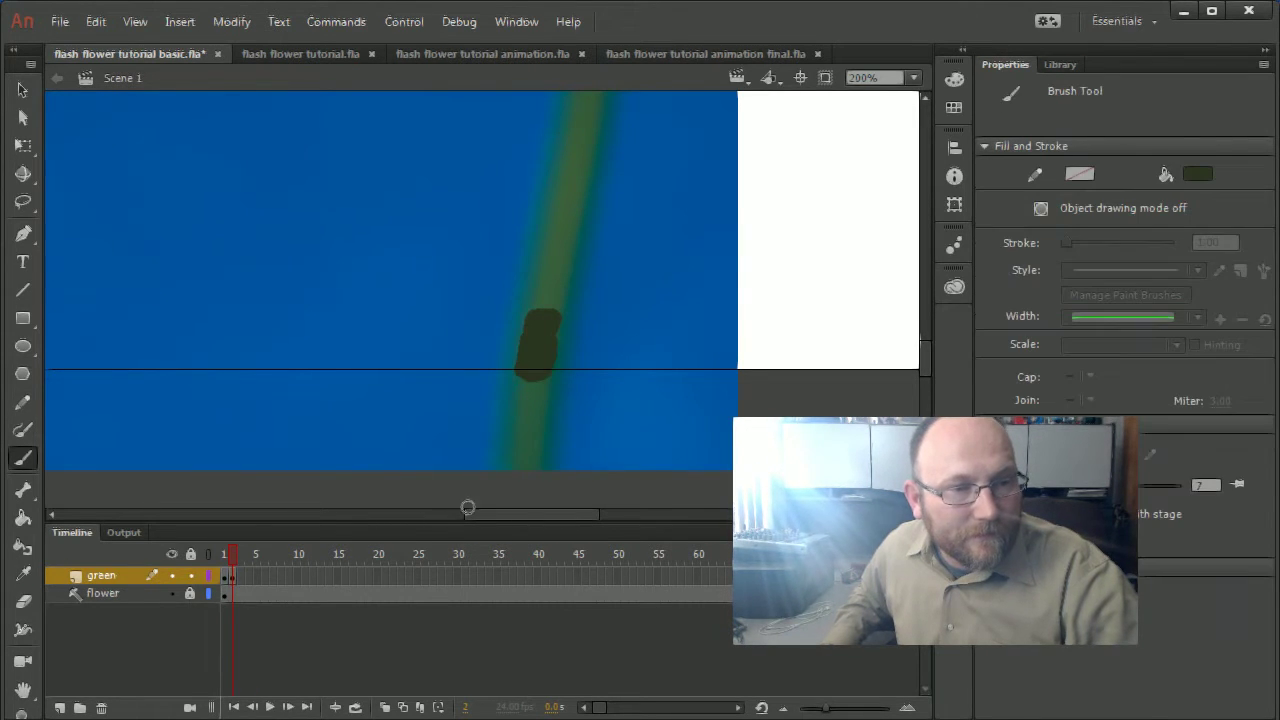
Insert keyframes at frames 3, 4 and 5 of the green layer, brushing the stem a little further upward in each one
{"action": "left_click", "coordinate": [241, 575]}
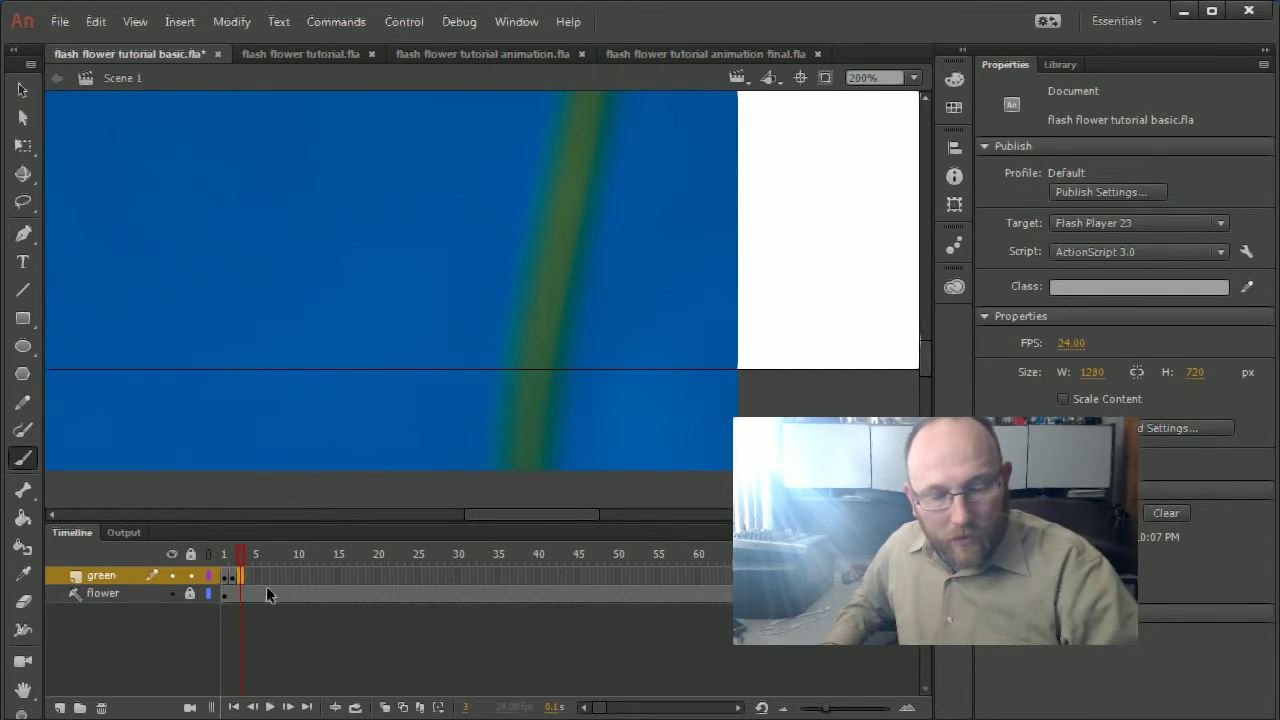
{"action": "left_click", "coordinate": [241, 575]}
{"action": "mouse_move", "coordinate": [540, 289]}
{"action": "left_mouse_down"}
{"action": "mouse_move", "coordinate": [537, 306]}
{"action": "mouse_move", "coordinate": [537, 294]}
{"action": "mouse_move", "coordinate": [553, 298]}
{"action": "mouse_move", "coordinate": [546, 314]}
{"action": "left_mouse_up"}
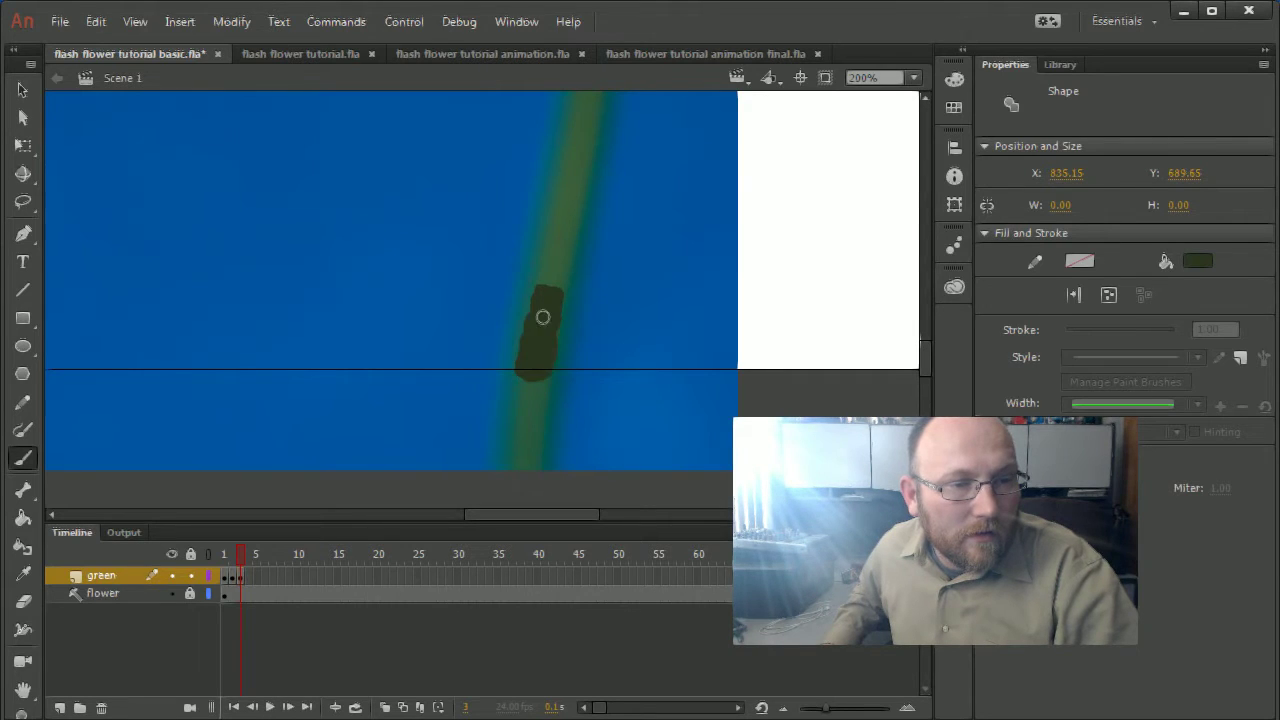
{"action": "left_click", "coordinate": [248, 576]}
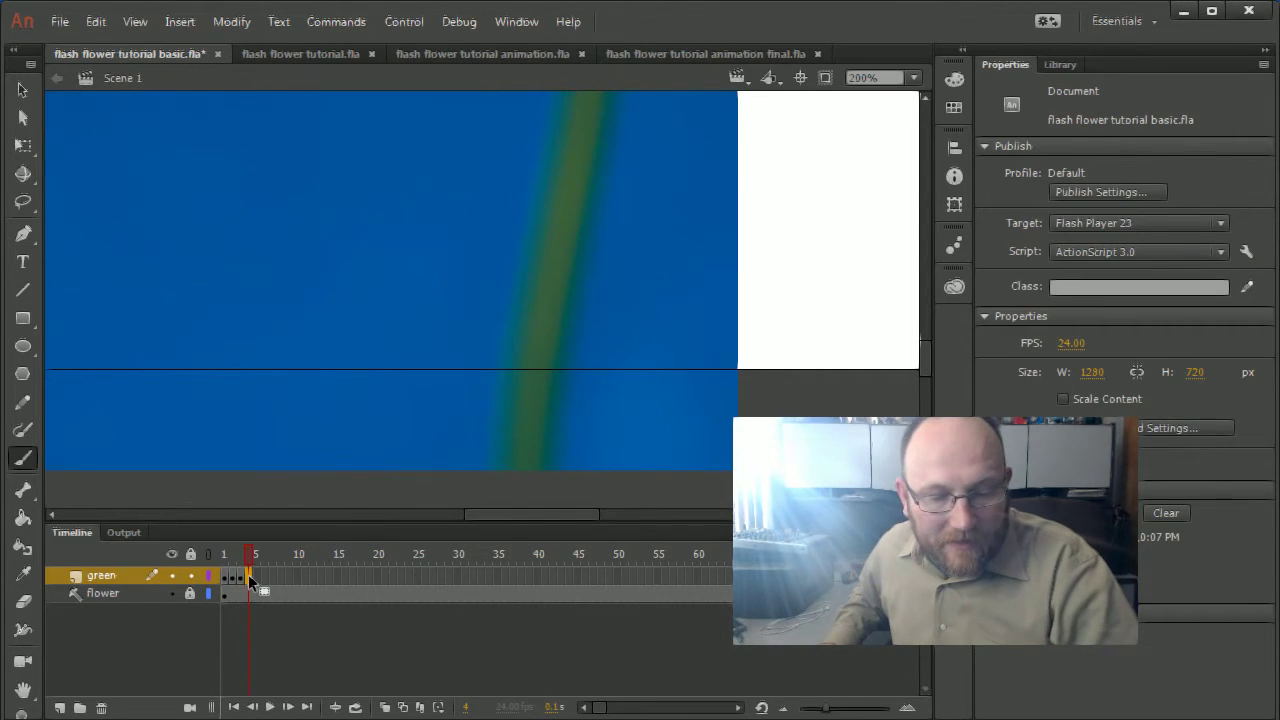
{"action": "left_click", "coordinate": [248, 574]}
{"action": "left_click_drag", "start_coordinate": [550, 274], "coordinate": [556, 288]}
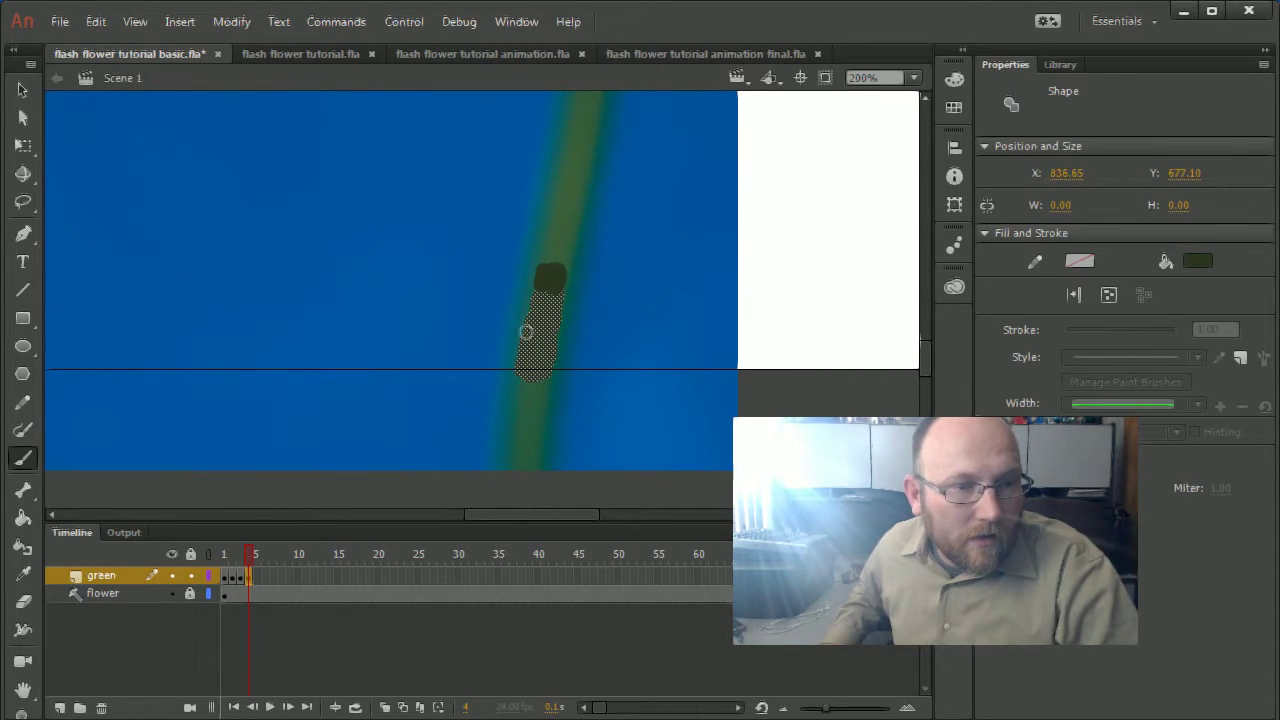
{"action": "left_click", "coordinate": [256, 578]}
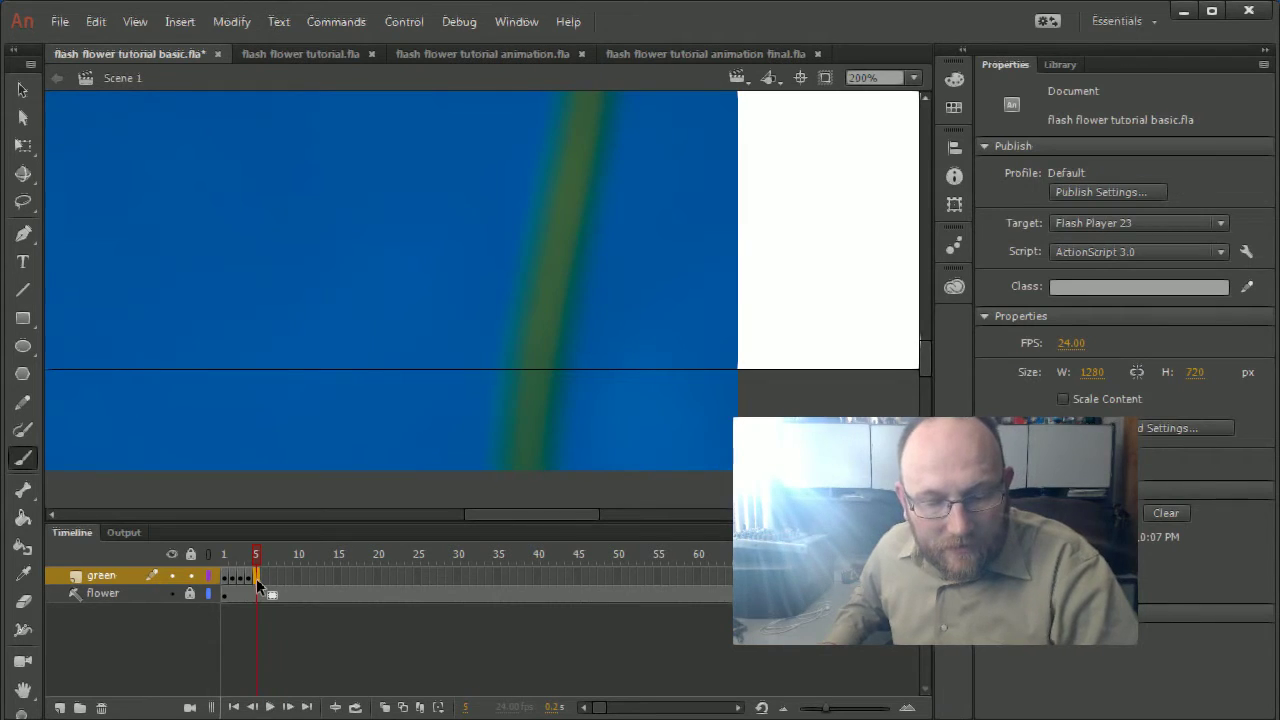
{"action": "left_click", "coordinate": [256, 578]}
{"action": "mouse_move", "coordinate": [551, 247]}
{"action": "left_mouse_down"}
{"action": "mouse_move", "coordinate": [565, 256]}
{"action": "mouse_move", "coordinate": [545, 258]}
{"action": "left_mouse_up"}
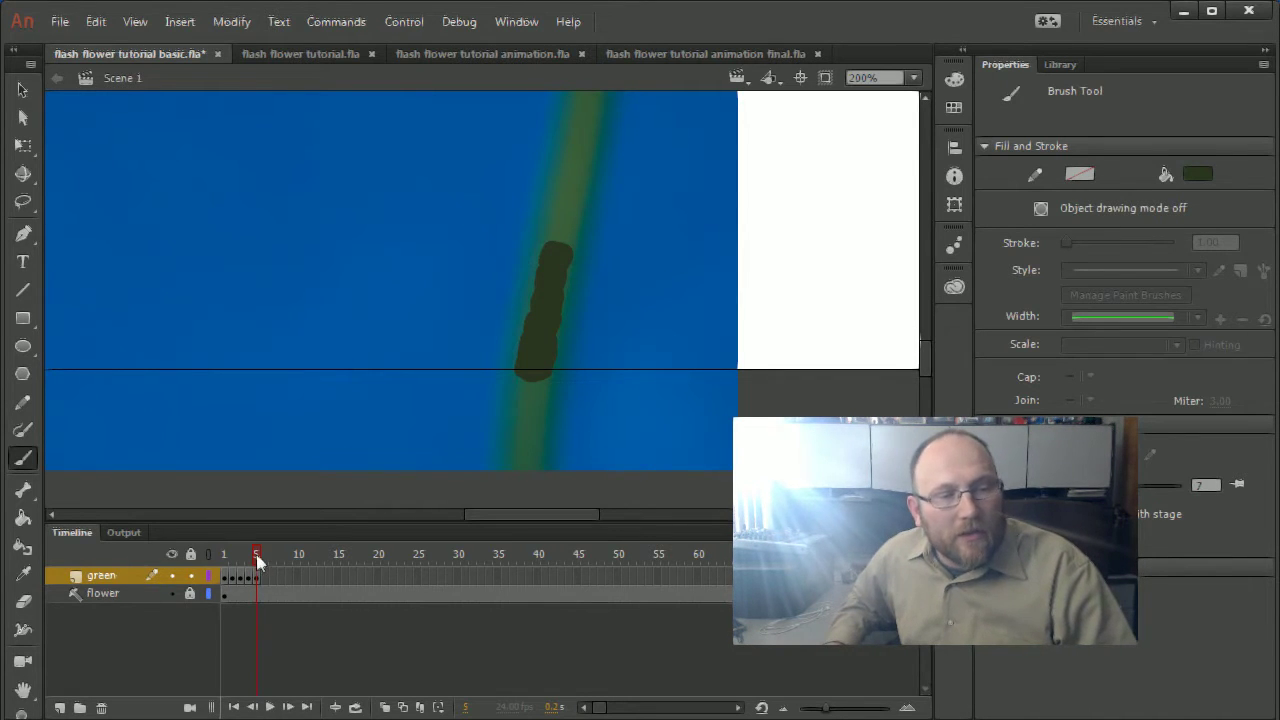
{"action": "mouse_move", "coordinate": [256, 560]}
{"action": "left_mouse_down"}
{"action": "mouse_move", "coordinate": [226, 560]}
{"action": "mouse_move", "coordinate": [258, 560]}
{"action": "left_mouse_up"}
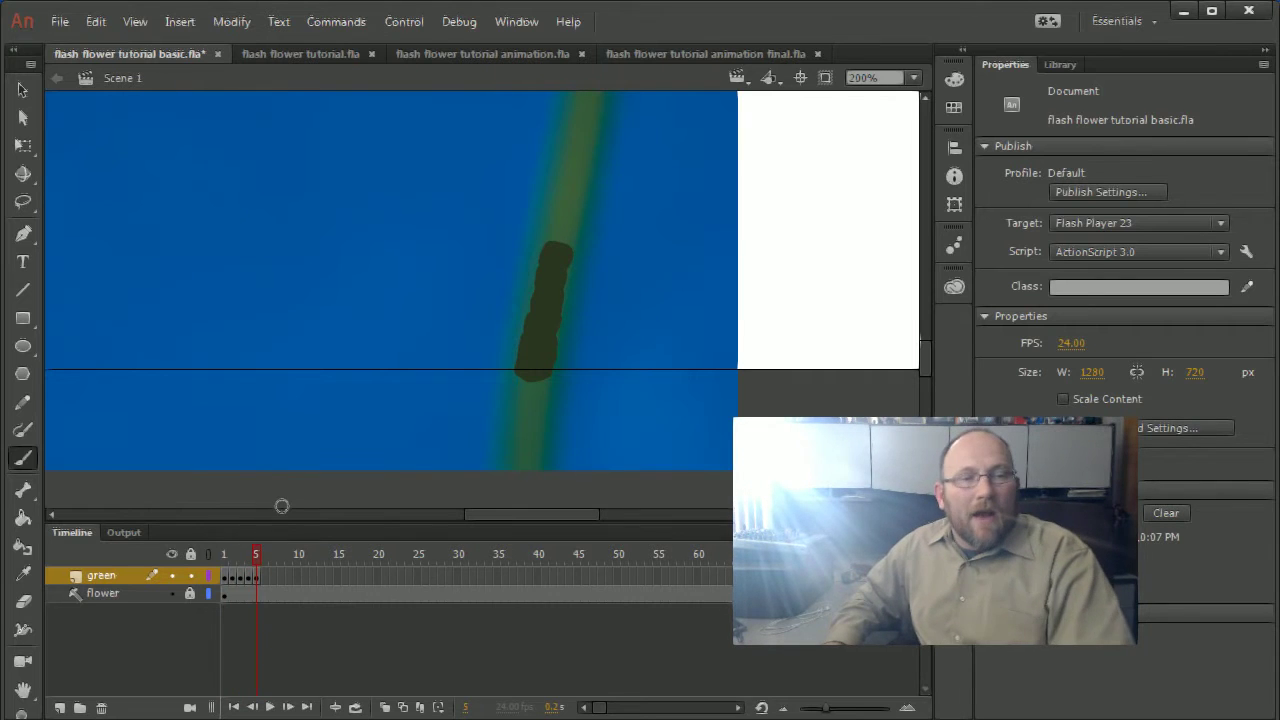
Insert a new layer above the green layer and rename it white
{"action": "left_click_drag", "start_coordinate": [443, 223], "coordinate": [470, 513]}
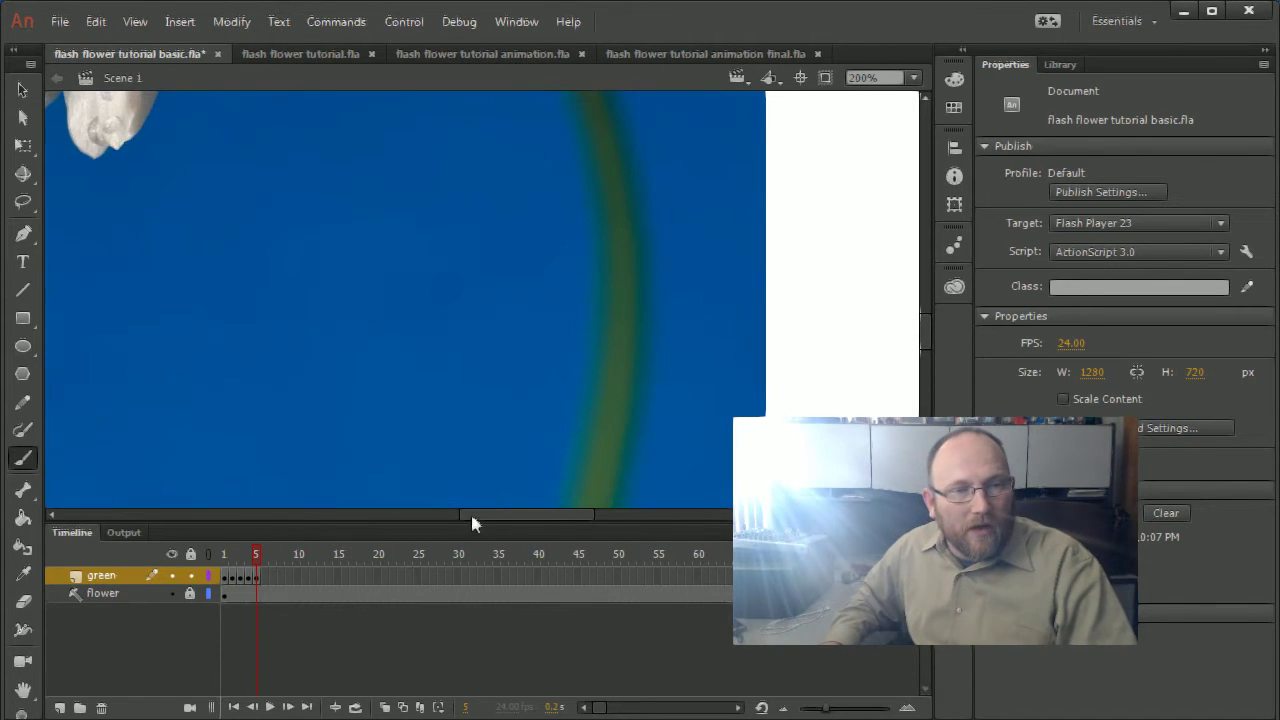
{"action": "left_click_drag", "start_coordinate": [463, 295], "coordinate": [654, 410]}
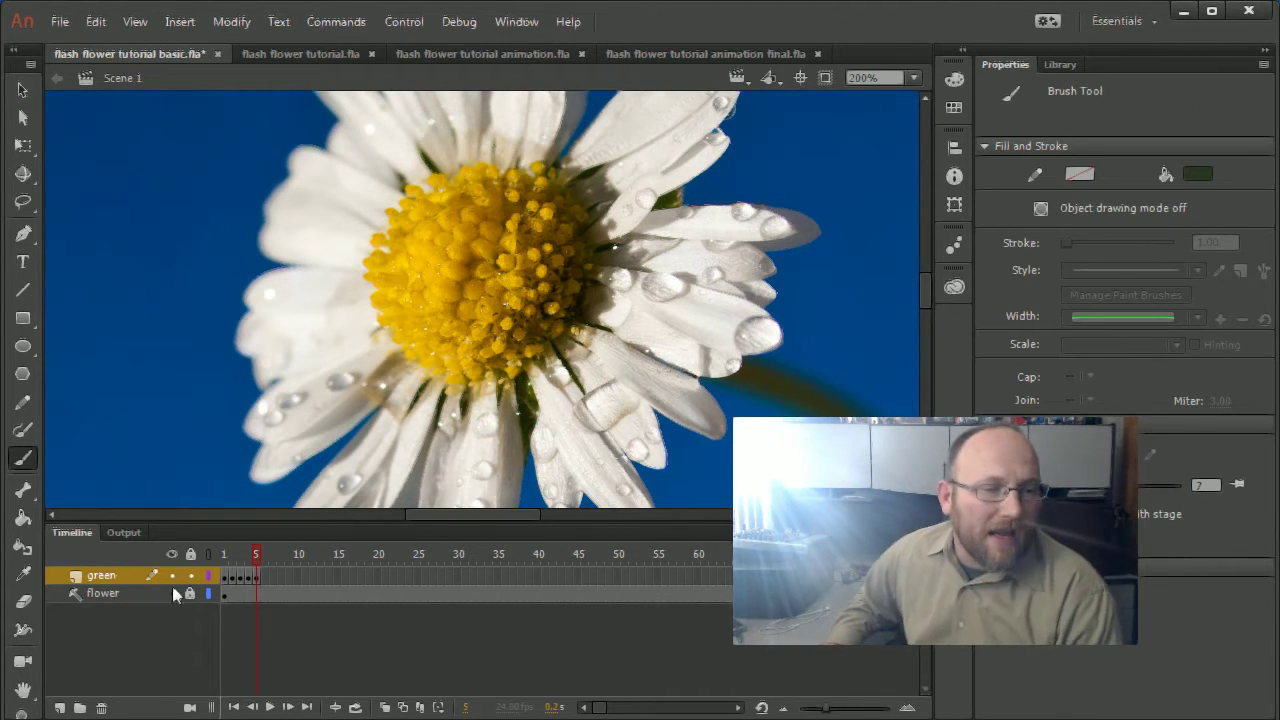
{"action": "right_click", "coordinate": [110, 575]}
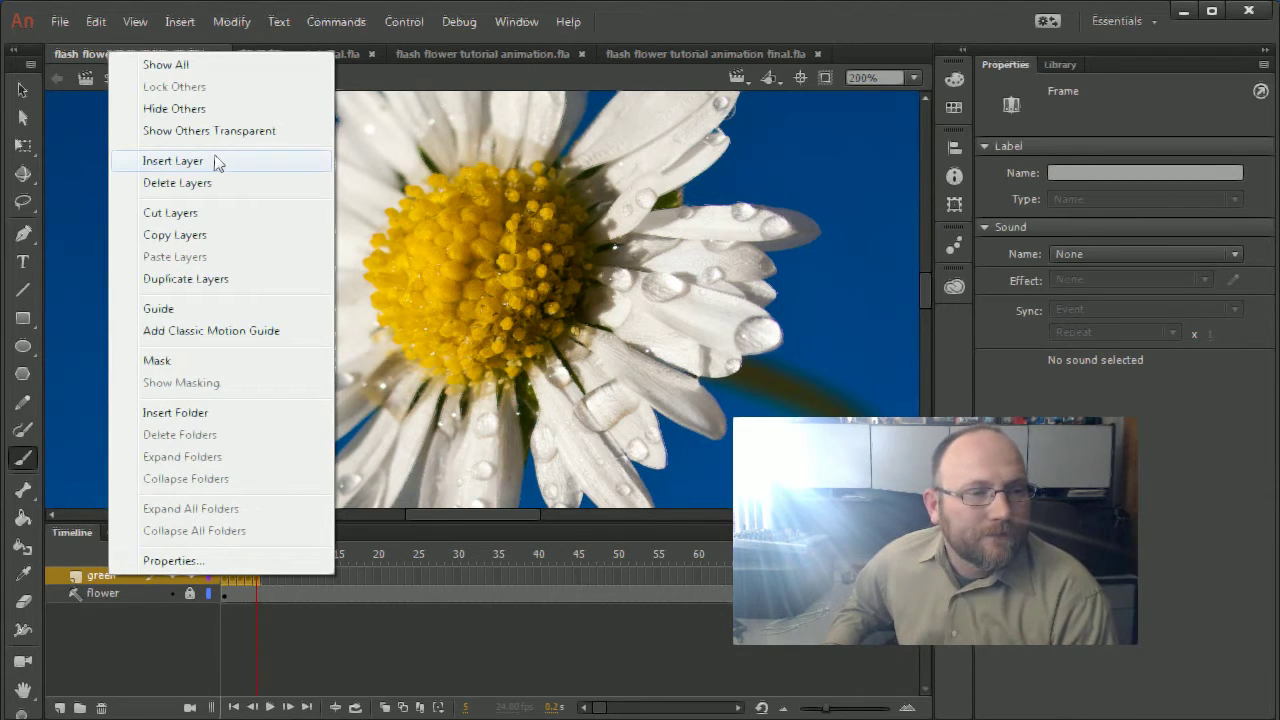
{"action": "left_click", "coordinate": [216, 163]}
{"action": "left_click", "coordinate": [112, 575]}
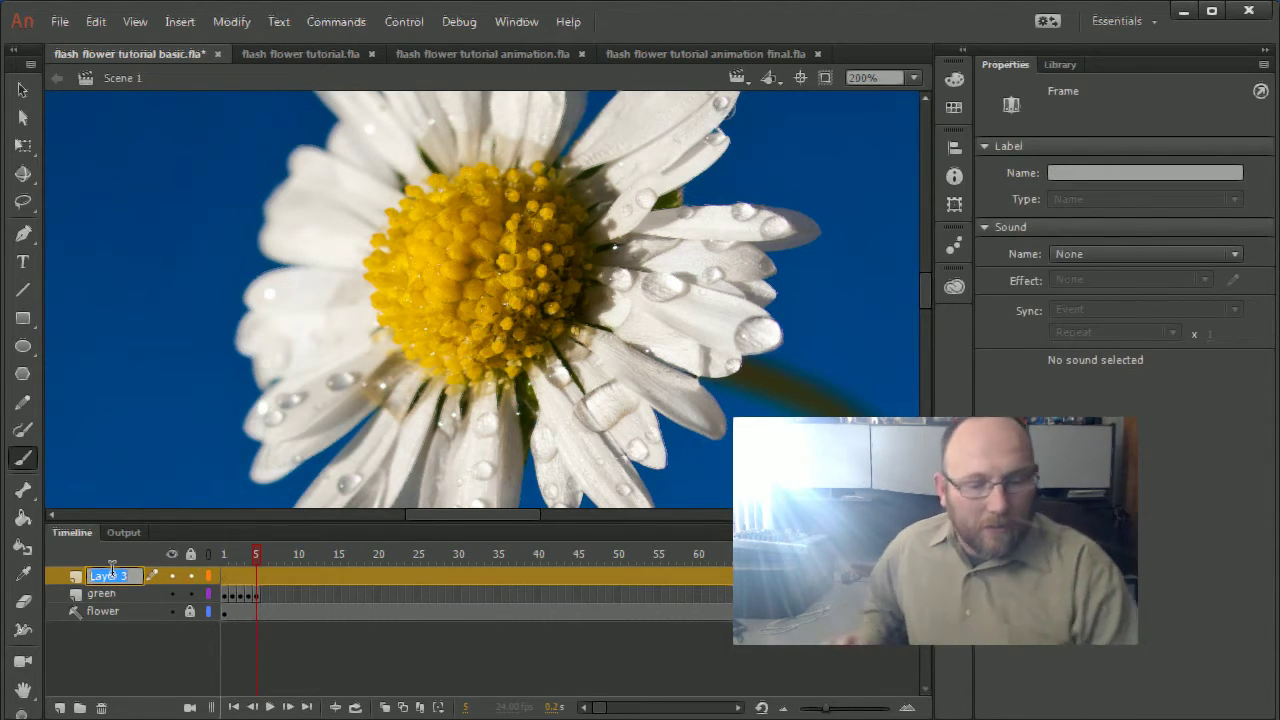
{"action": "type", "text": "white"}
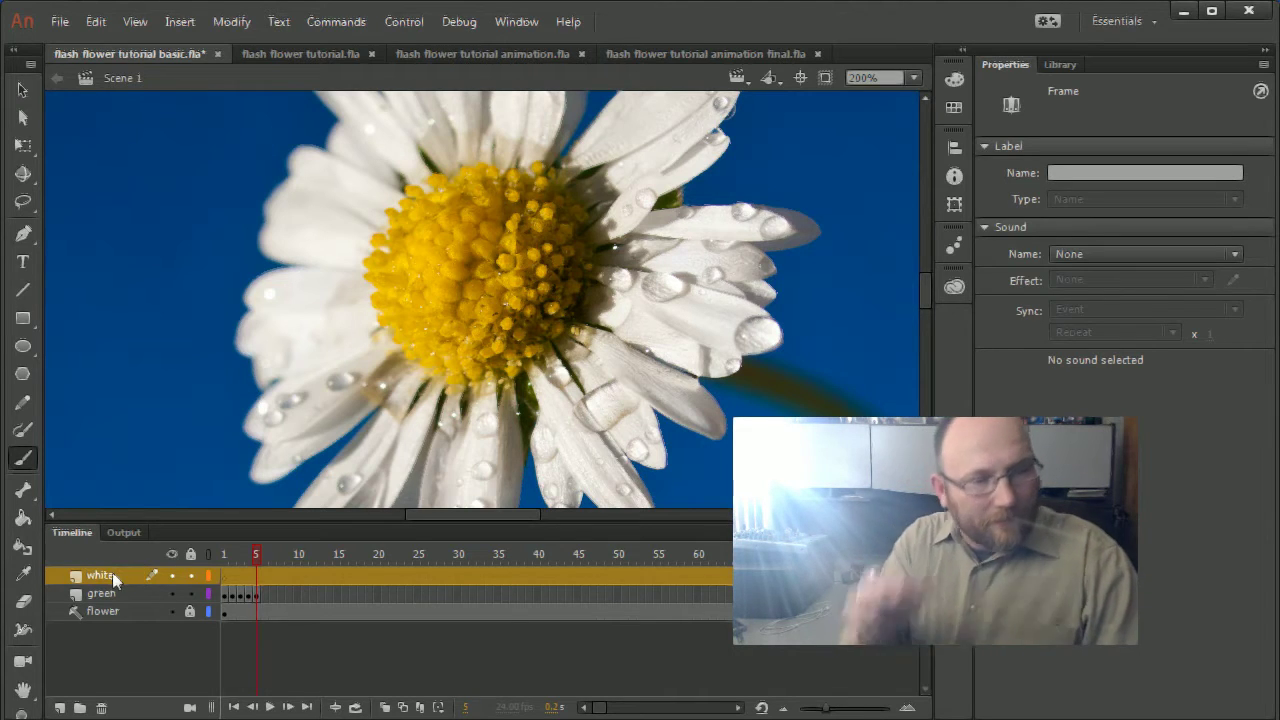
{"action": "key", "text": "Return"}
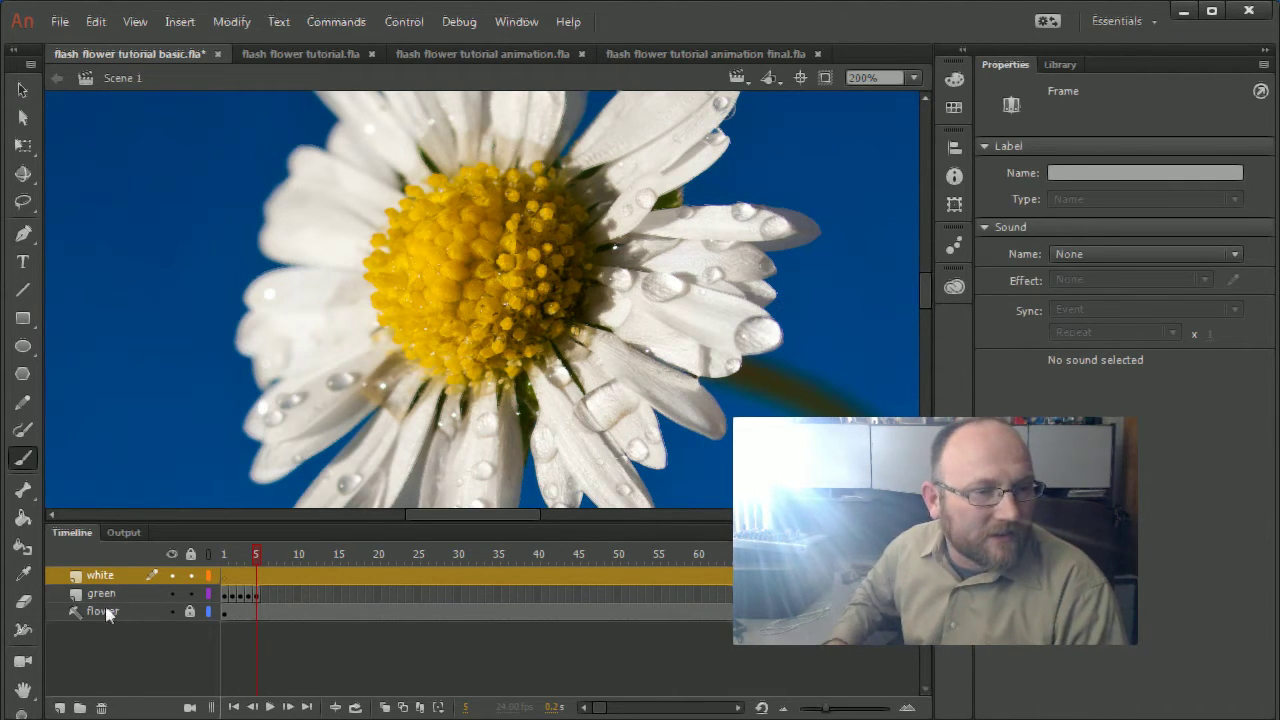
Sample the off-white of a daisy petal as the fill color for the Brush tool
{"action": "left_click", "coordinate": [22, 573]}
{"action": "left_click", "coordinate": [686, 316]}
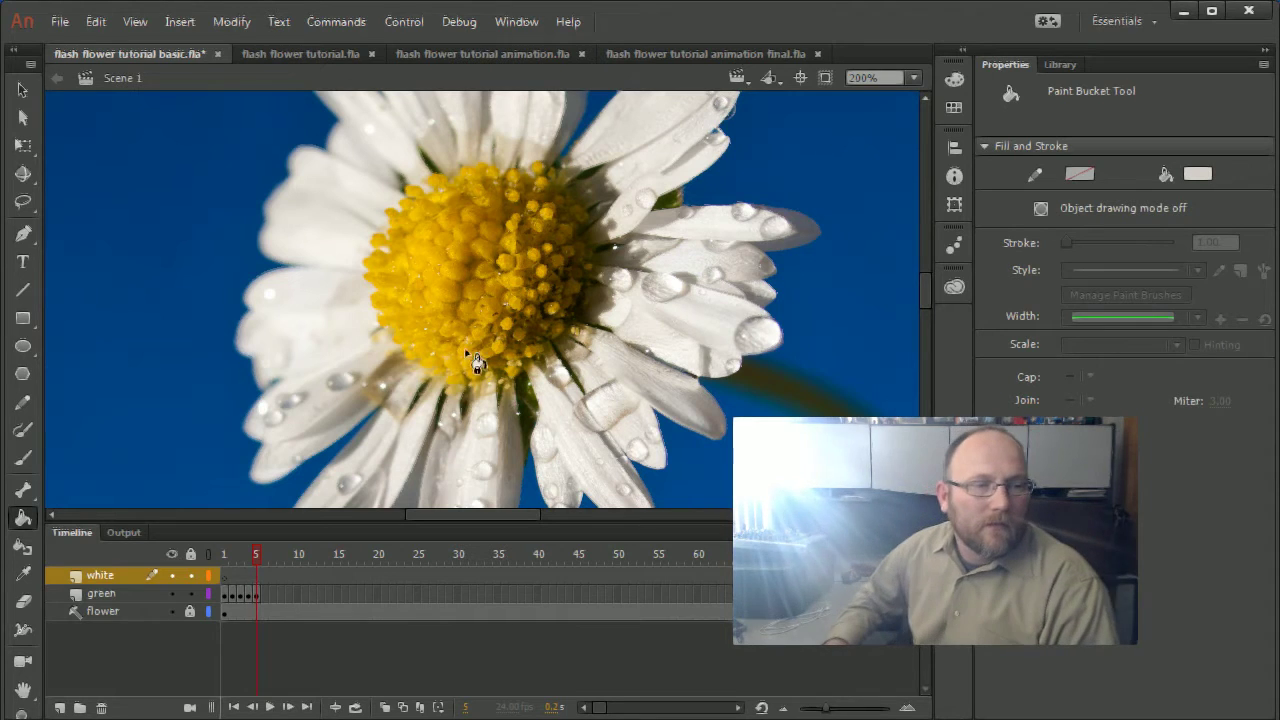
{"action": "left_click", "coordinate": [23, 457]}
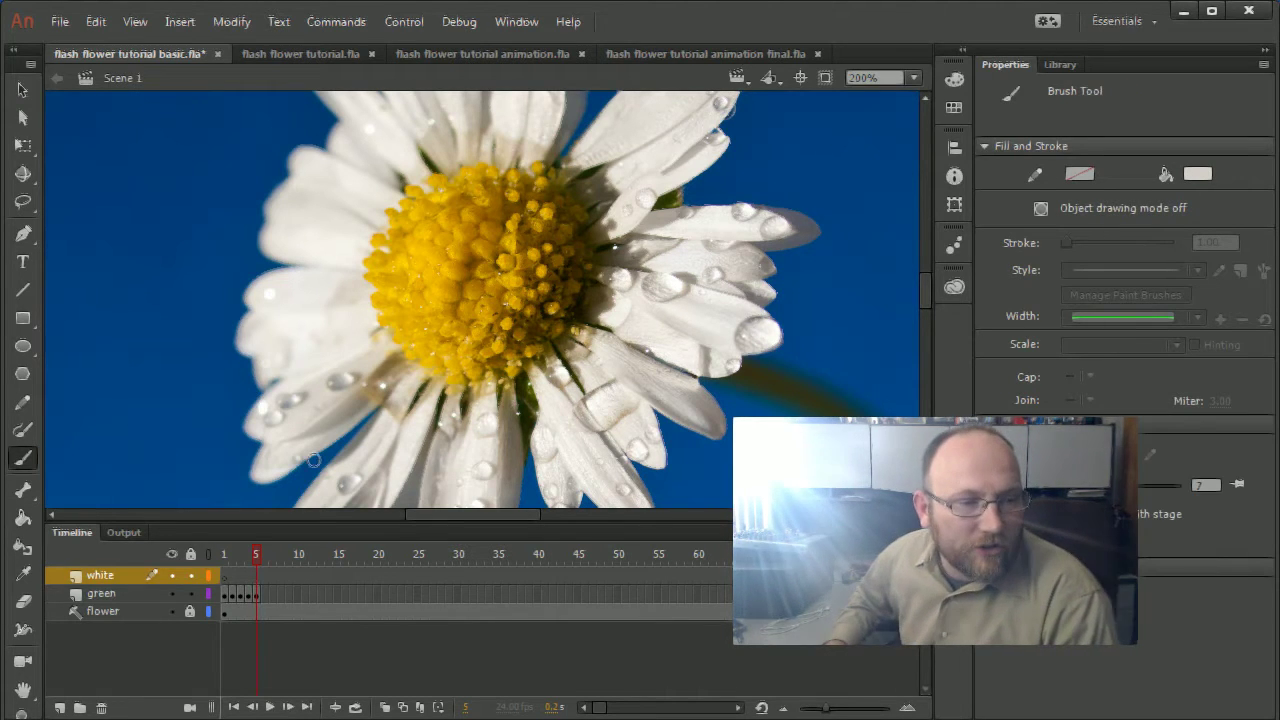
Lock the green layer and brush short off-white strokes on the white layer at the petal bases around the yellow center
{"action": "left_click", "coordinate": [190, 594]}
{"action": "left_click", "coordinate": [283, 660]}
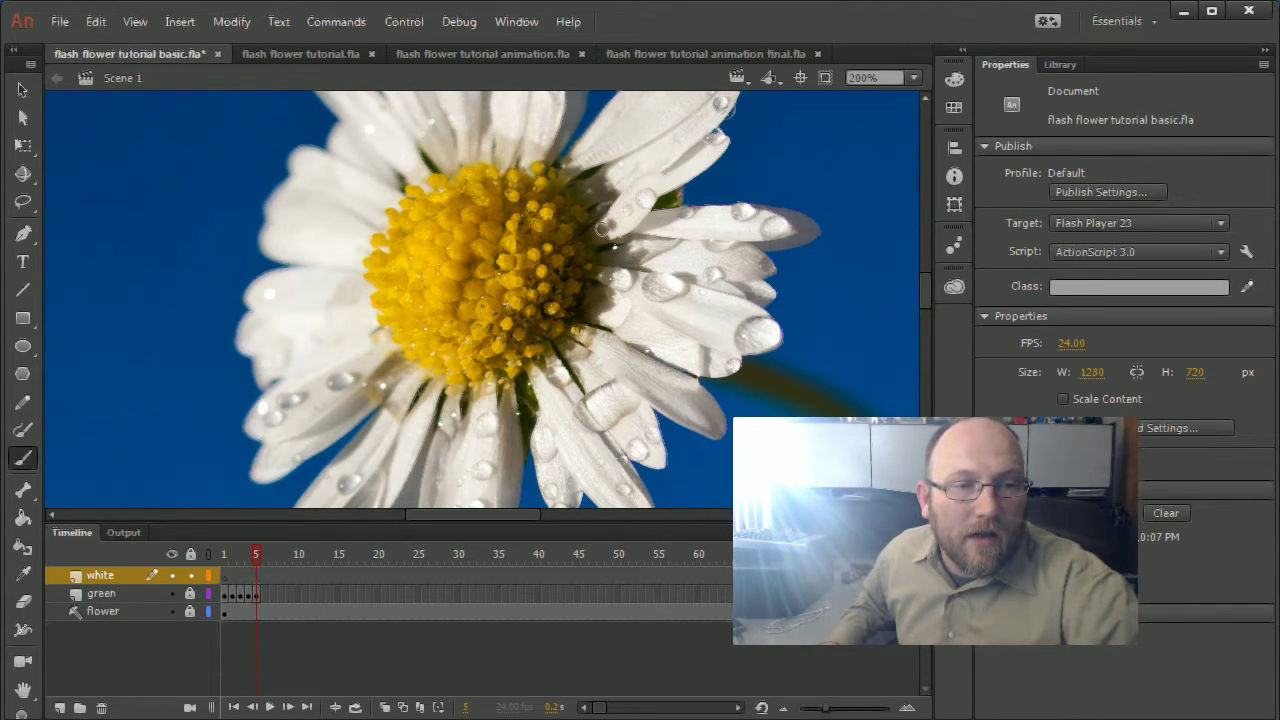
{"action": "left_click", "coordinate": [596, 236]}
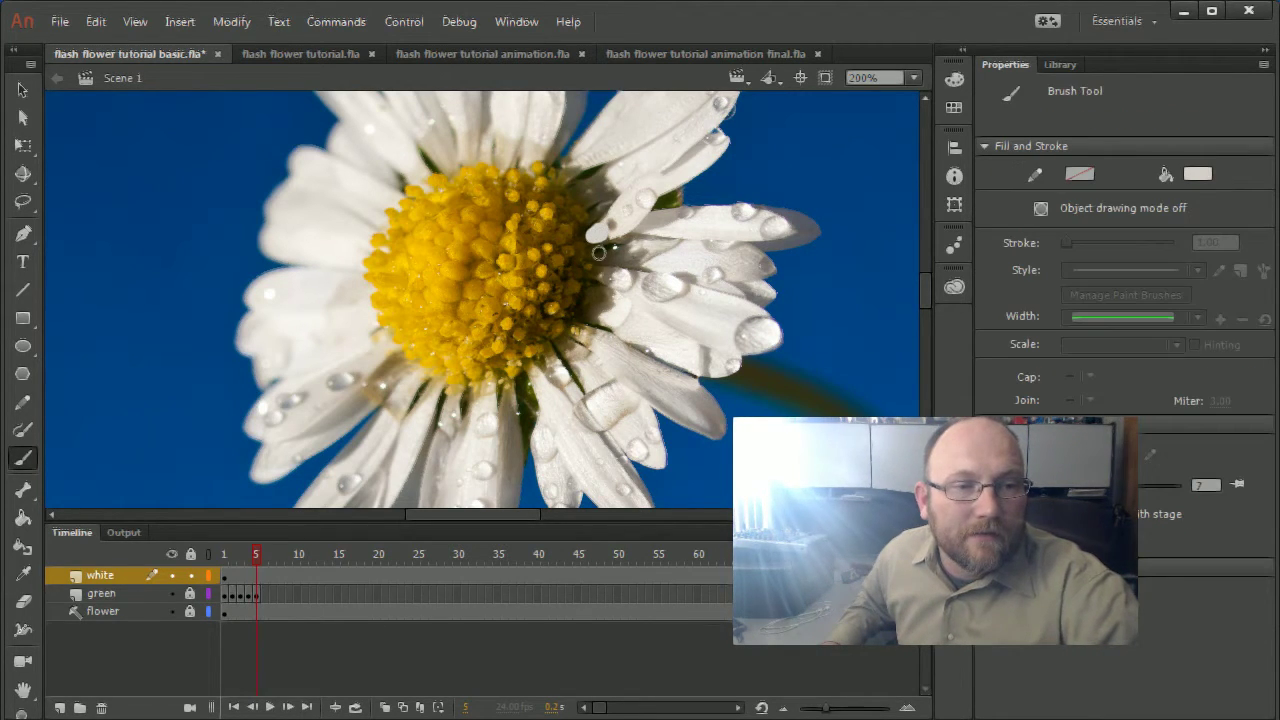
{"action": "mouse_move", "coordinate": [606, 259]}
{"action": "left_mouse_down"}
{"action": "mouse_move", "coordinate": [580, 333]}
{"action": "mouse_move", "coordinate": [536, 354]}
{"action": "mouse_move", "coordinate": [535, 376]}
{"action": "mouse_move", "coordinate": [503, 376]}
{"action": "mouse_move", "coordinate": [508, 387]}
{"action": "mouse_move", "coordinate": [391, 352]}
{"action": "mouse_move", "coordinate": [376, 365]}
{"action": "mouse_move", "coordinate": [383, 339]}
{"action": "mouse_move", "coordinate": [367, 352]}
{"action": "mouse_move", "coordinate": [375, 326]}
{"action": "mouse_move", "coordinate": [358, 337]}
{"action": "mouse_move", "coordinate": [371, 317]}
{"action": "mouse_move", "coordinate": [362, 302]}
{"action": "mouse_move", "coordinate": [350, 308]}
{"action": "mouse_move", "coordinate": [380, 210]}
{"action": "left_mouse_up"}
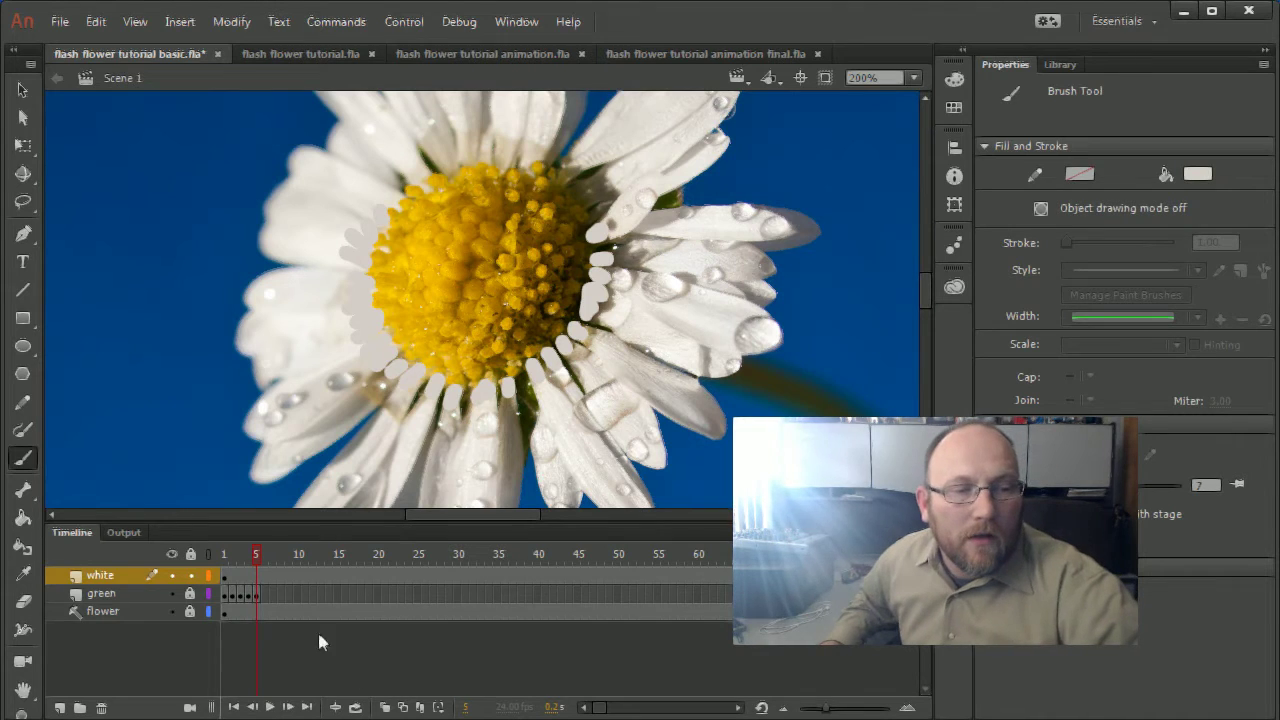
Remove frames 2 through 240 from the white layer, keeping only its first keyframe
{"action": "left_click", "coordinate": [232, 575]}
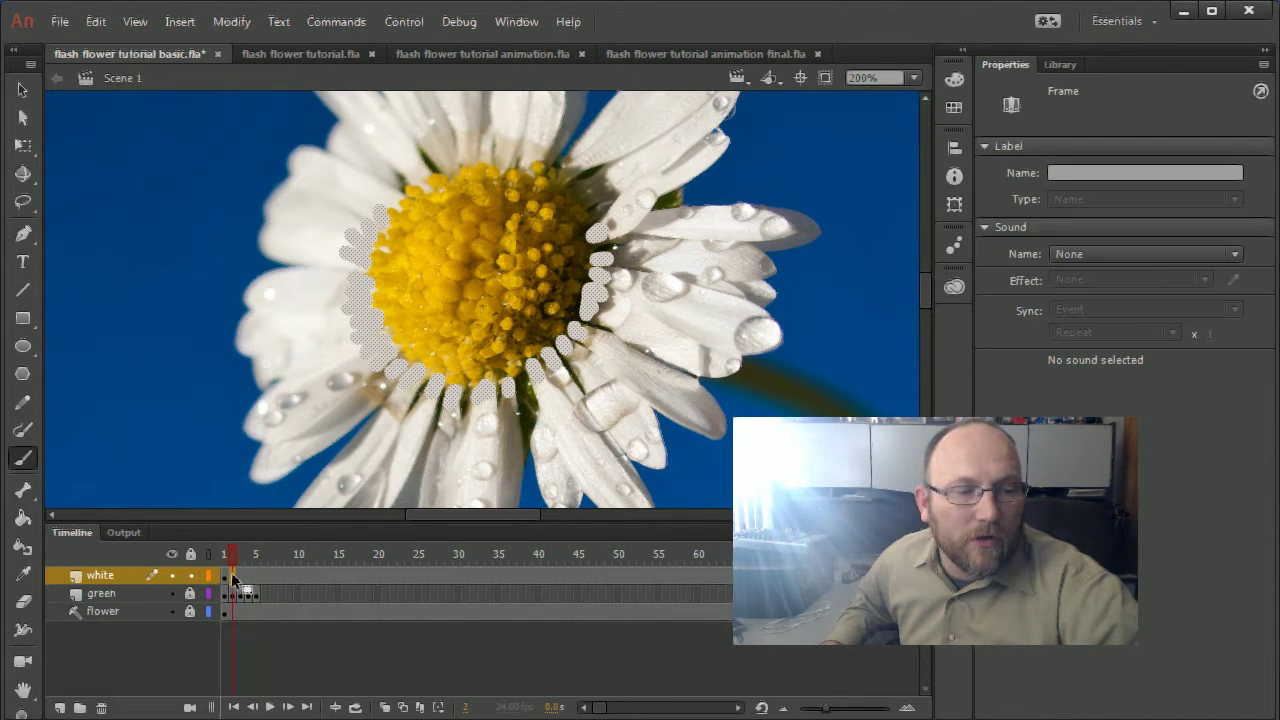
{"action": "left_click", "coordinate": [624, 708]}
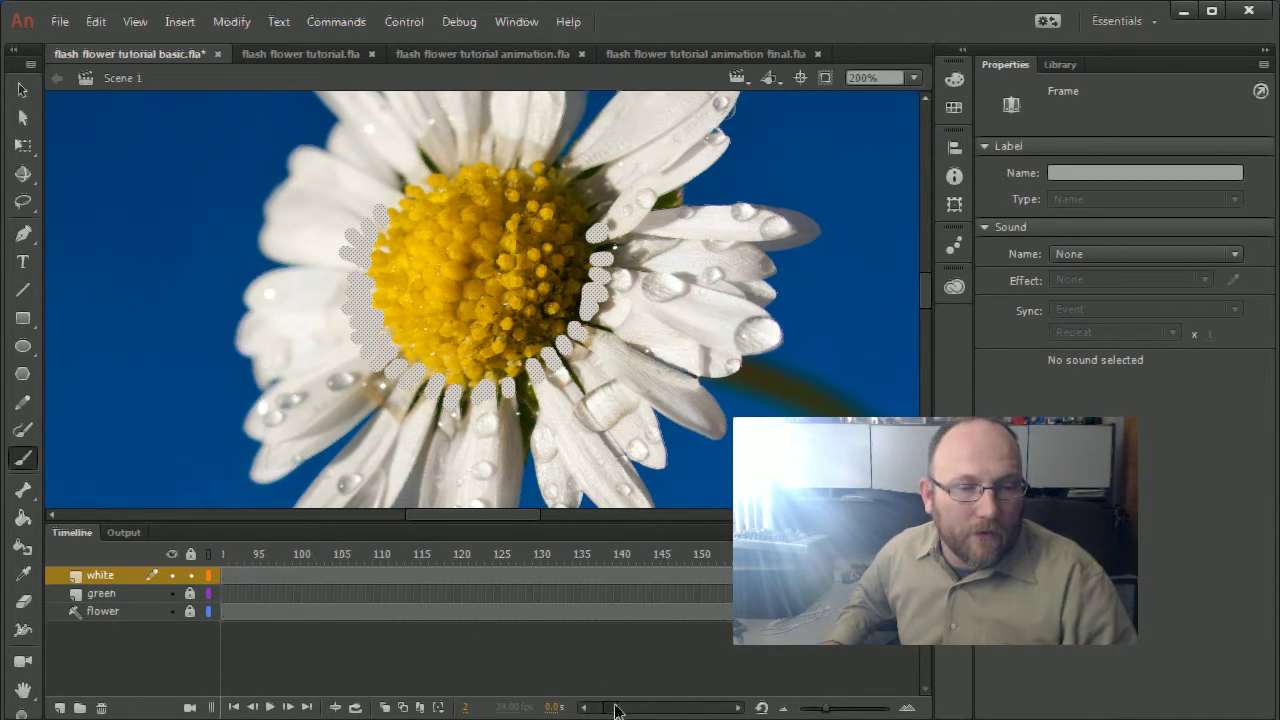
{"action": "left_click", "coordinate": [617, 706]}
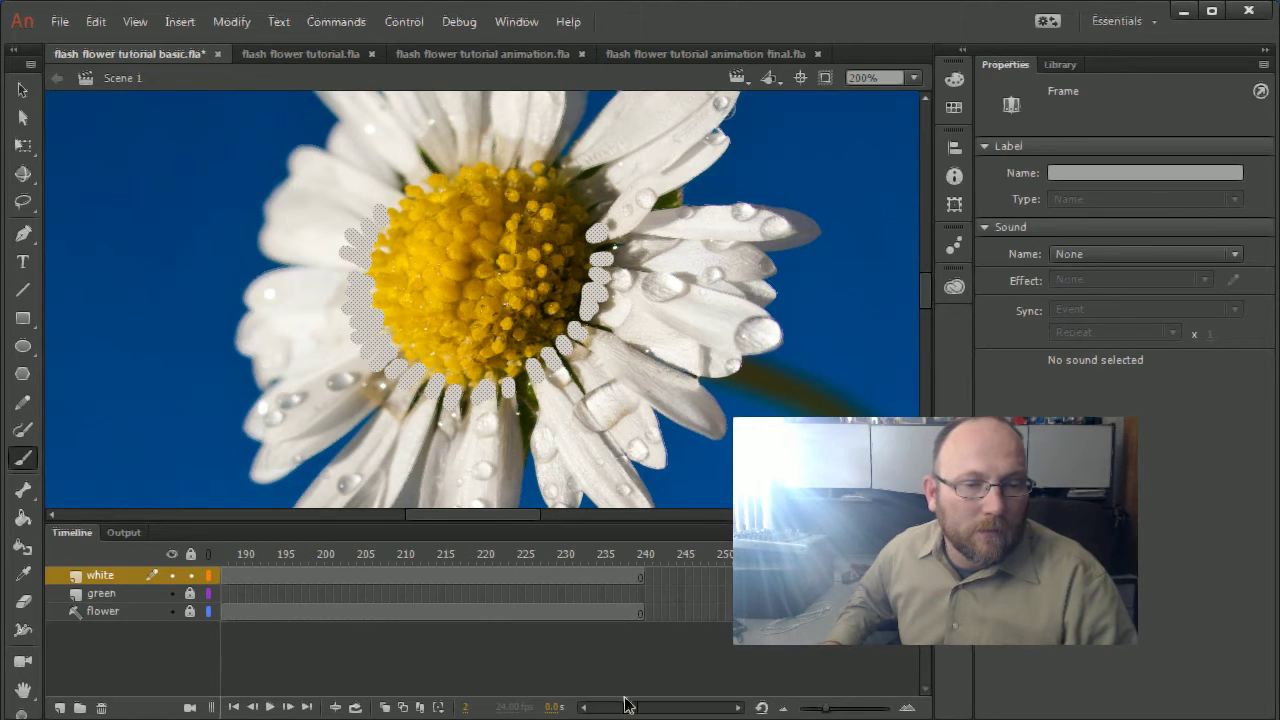
{"action": "left_click", "coordinate": [748, 575], "text": "shift"}
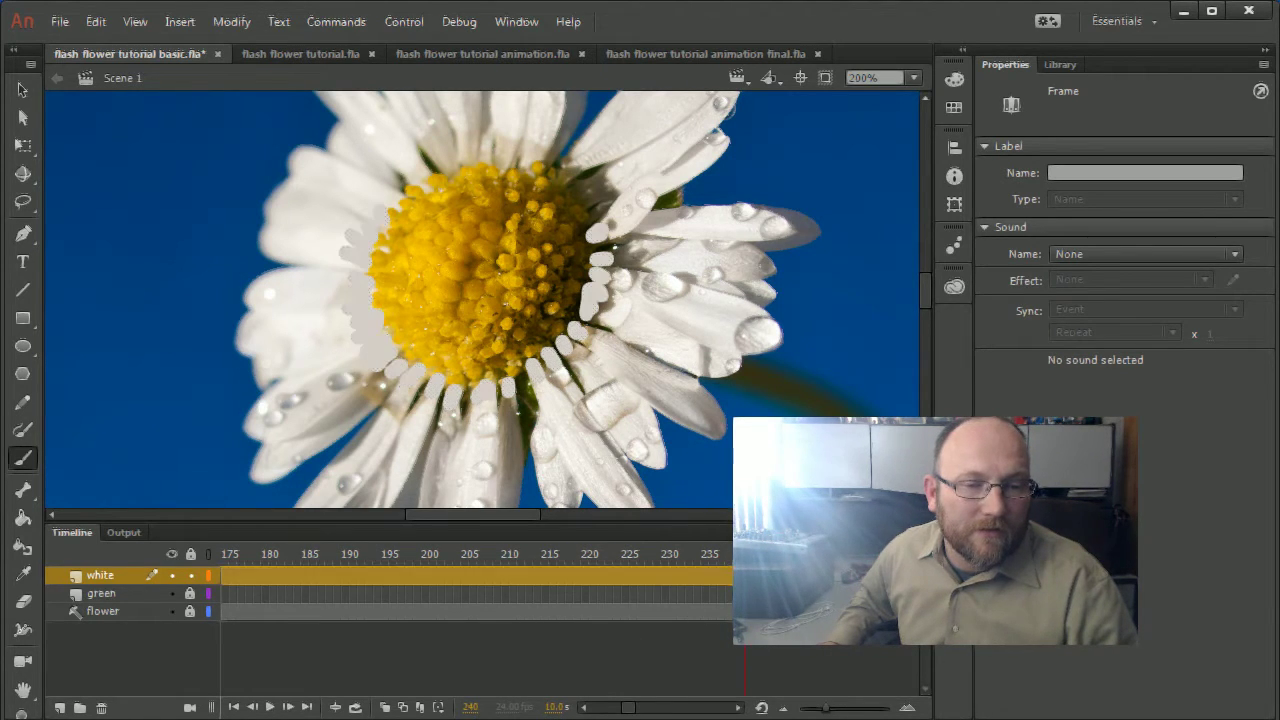
{"action": "right_click", "coordinate": [748, 575]}
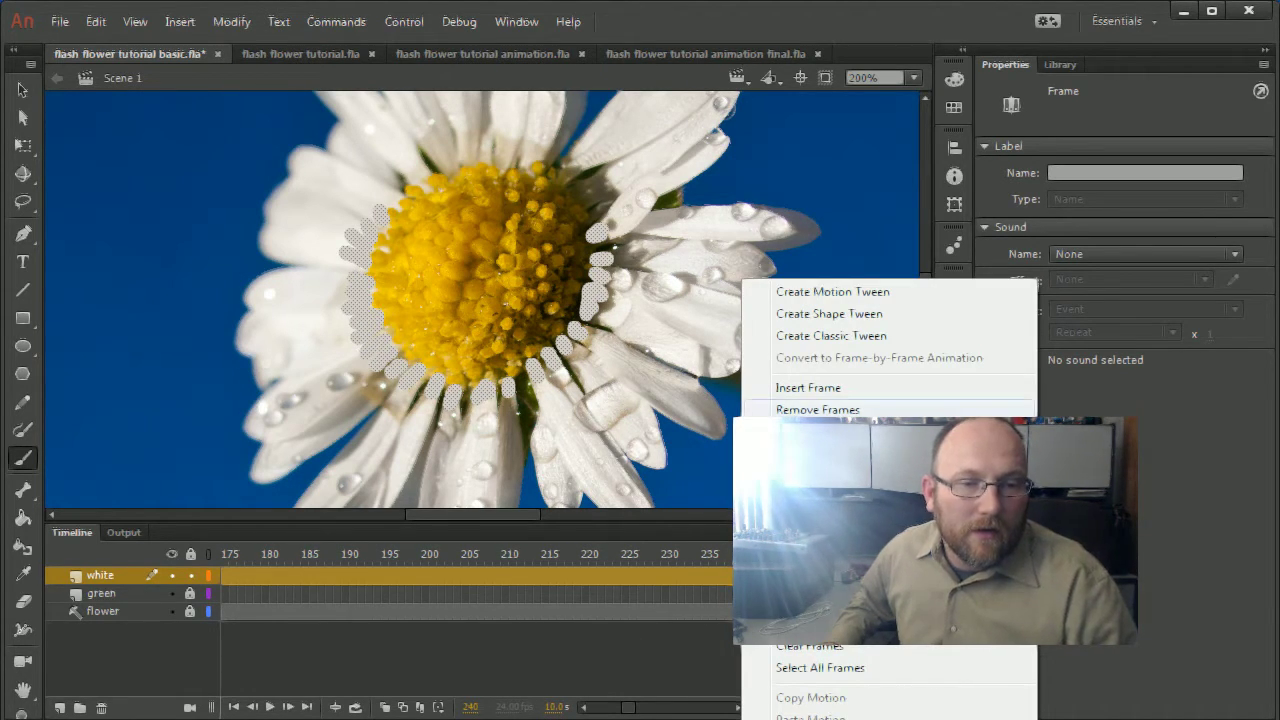
{"action": "left_click", "coordinate": [830, 527]}
{"action": "left_click_drag", "start_coordinate": [617, 707], "coordinate": [574, 706]}
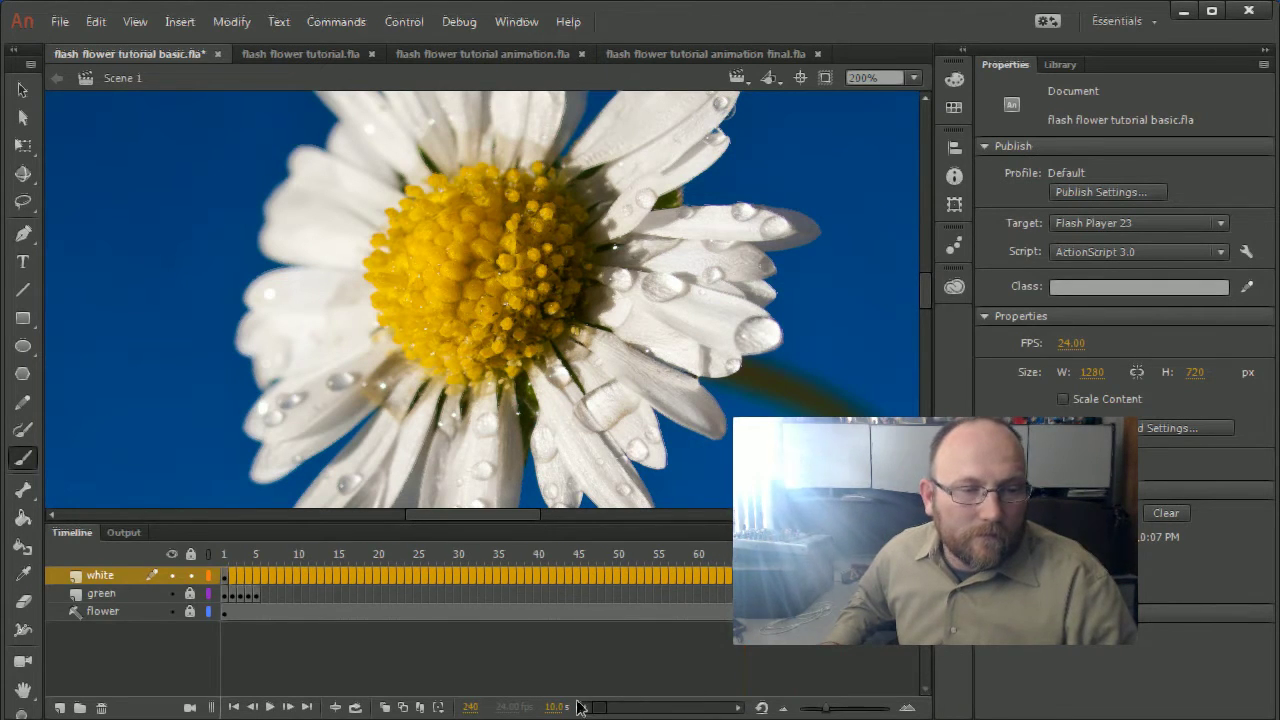
Insert a keyframe at frame 2 of the white layer and brush the petal strokes right of the yellow center slightly further outward
{"action": "left_click", "coordinate": [231, 578]}
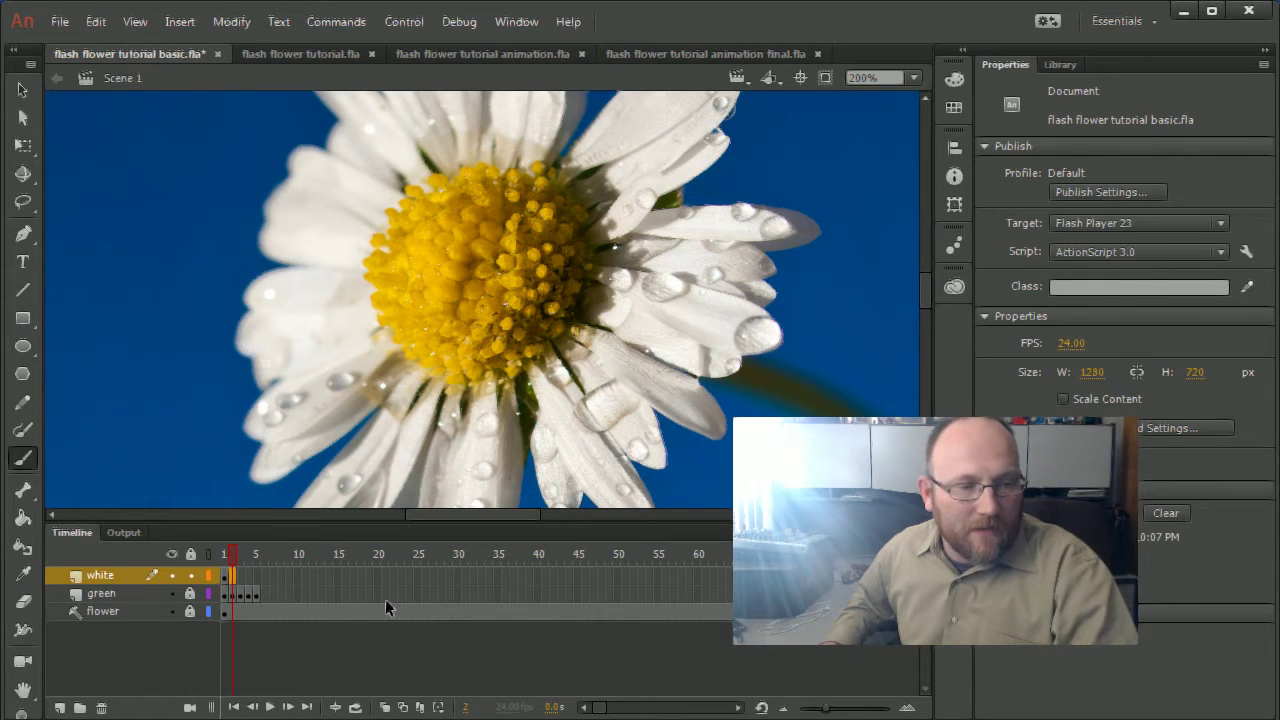
{"action": "left_click", "coordinate": [264, 578]}
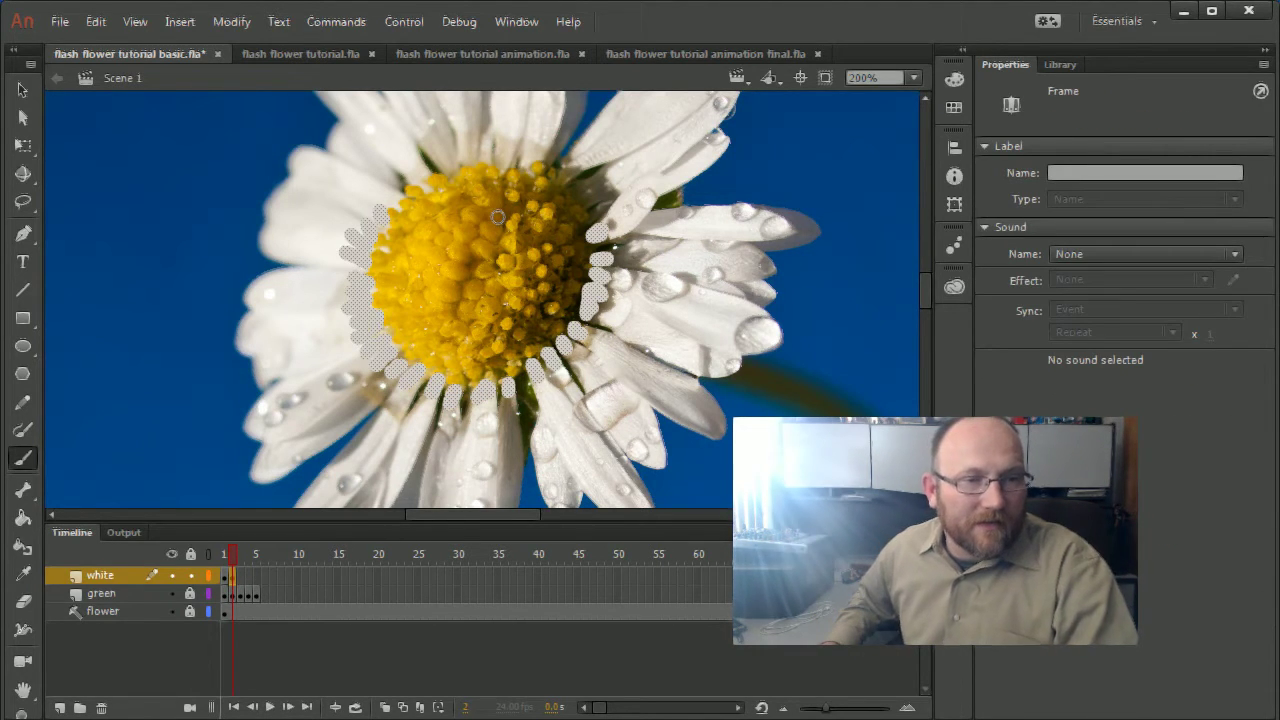
{"action": "left_click", "coordinate": [612, 266]}
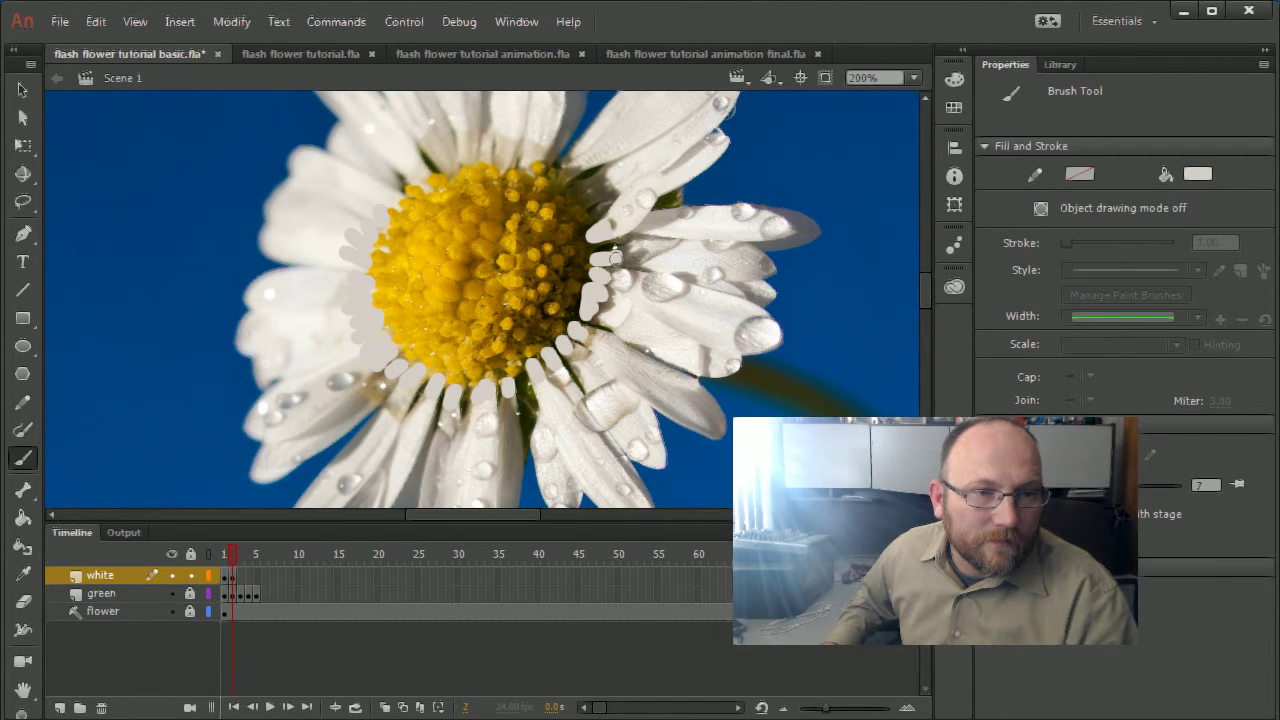
{"action": "mouse_move", "coordinate": [611, 274]}
{"action": "left_mouse_down"}
{"action": "mouse_move", "coordinate": [591, 333]}
{"action": "mouse_move", "coordinate": [546, 382]}
{"action": "left_mouse_up"}
Compare the white layer's first two keyframes and move both of them to frames 6 and 7
{"action": "left_click_drag", "start_coordinate": [233, 549], "coordinate": [232, 552]}
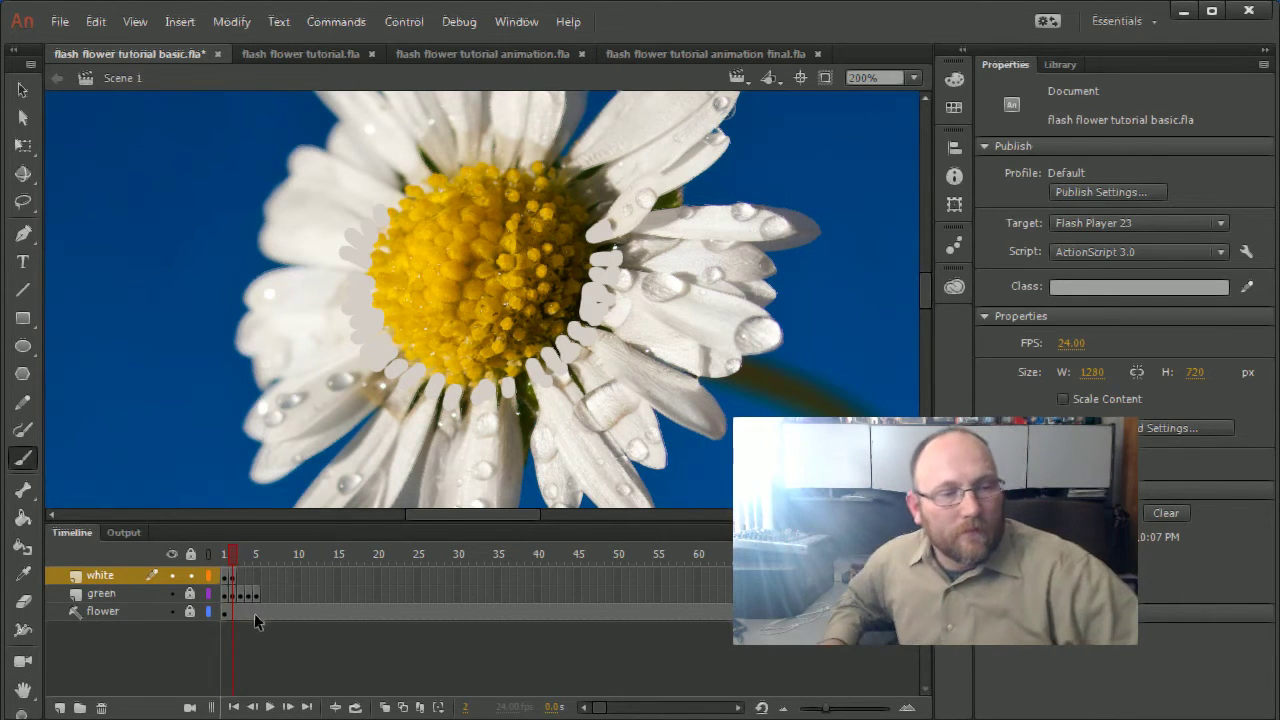
{"action": "left_click", "coordinate": [228, 577]}
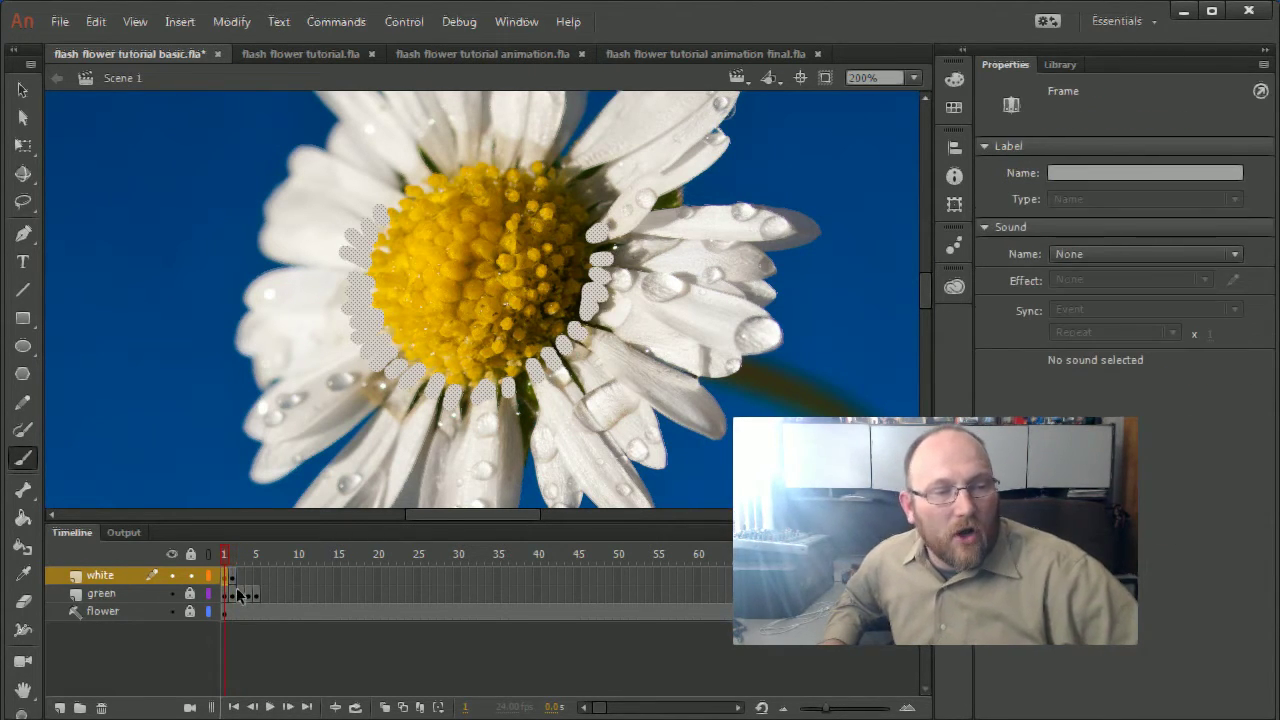
{"action": "left_click", "coordinate": [234, 577]}
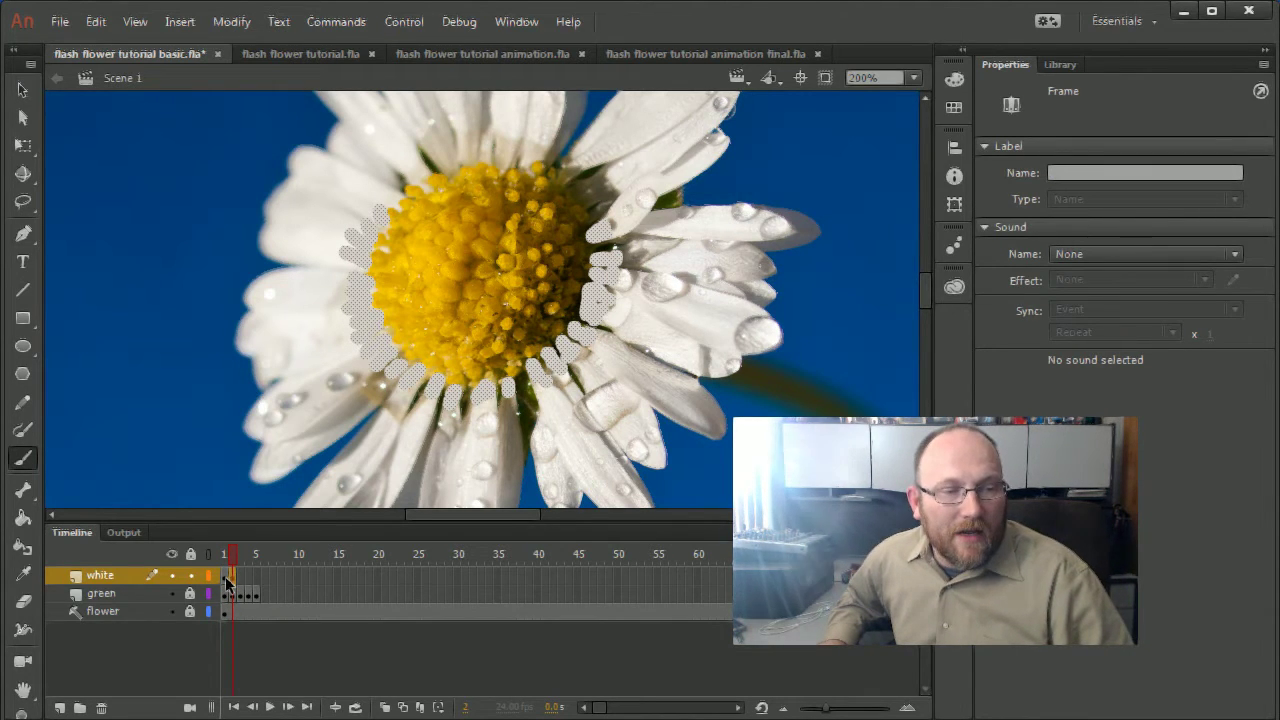
{"action": "left_click", "coordinate": [228, 580]}
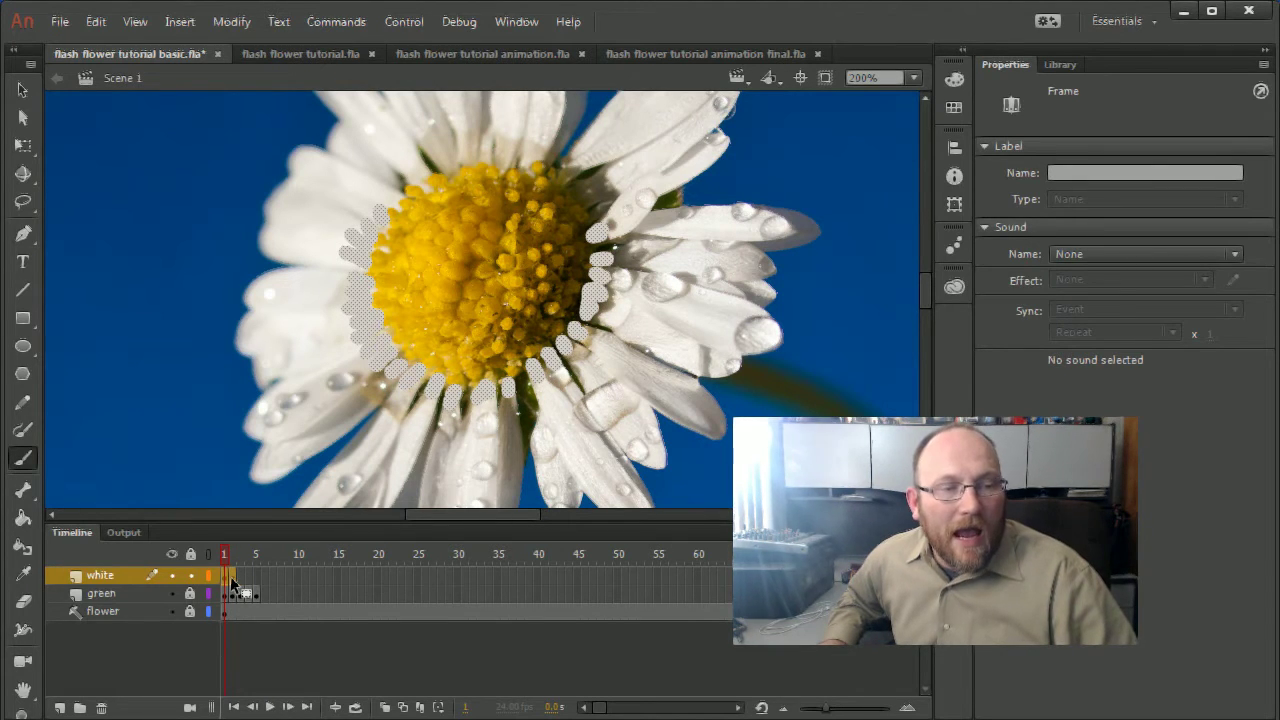
{"action": "left_click_drag", "start_coordinate": [242, 582], "coordinate": [269, 579]}
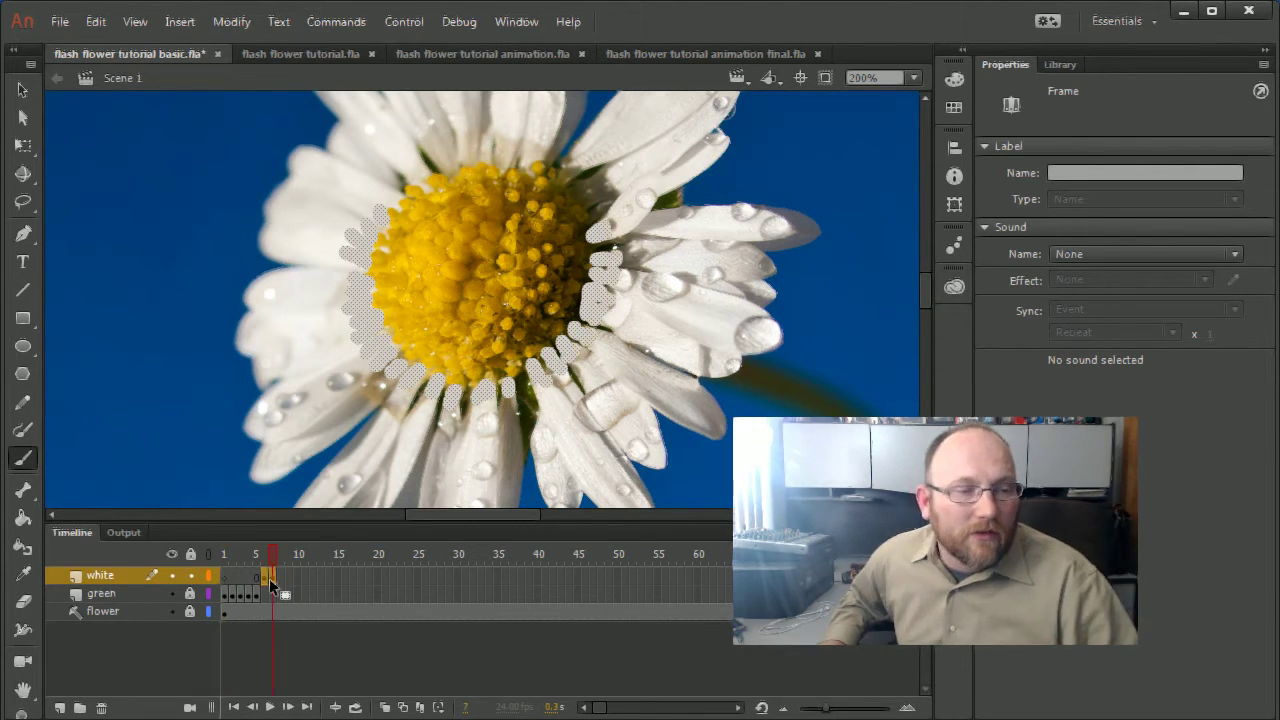
Extend the green layer's last stem drawing from frame 5 through frame 7
{"action": "left_click", "coordinate": [264, 593]}
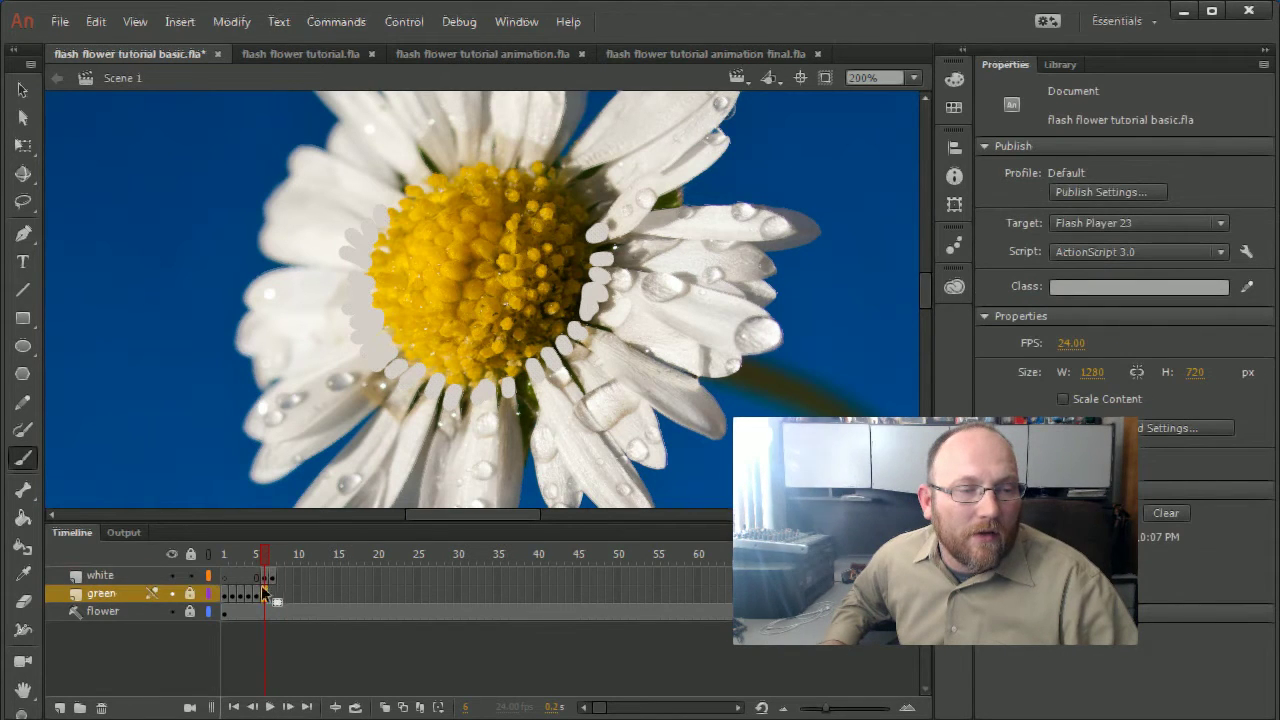
{"action": "mouse_move", "coordinate": [265, 550]}
{"action": "left_mouse_down"}
{"action": "mouse_move", "coordinate": [241, 555]}
{"action": "mouse_move", "coordinate": [257, 558]}
{"action": "left_mouse_up"}
{"action": "mouse_move", "coordinate": [540, 430]}
{"action": "left_mouse_down"}
{"action": "mouse_move", "coordinate": [390, 284]}
{"action": "mouse_move", "coordinate": [300, 140]}
{"action": "left_mouse_up"}
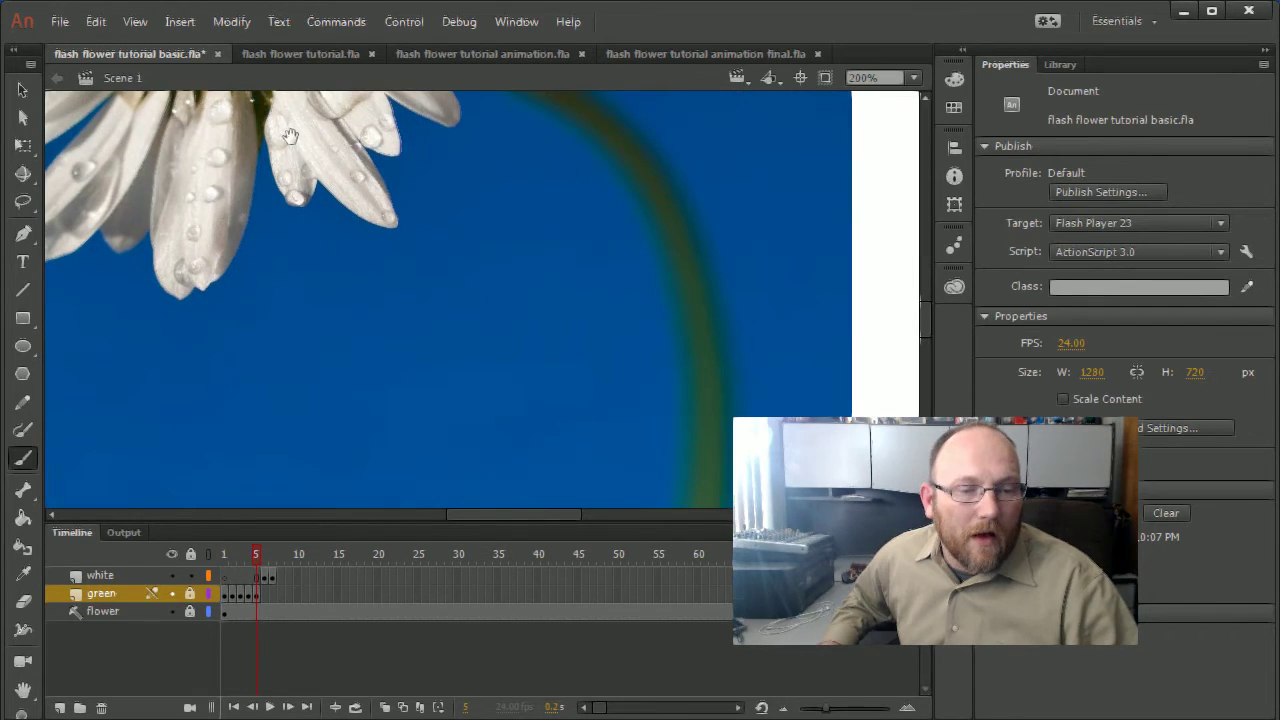
{"action": "key", "text": "ctrl+minus"}
{"action": "key", "text": "ctrl+minus"}
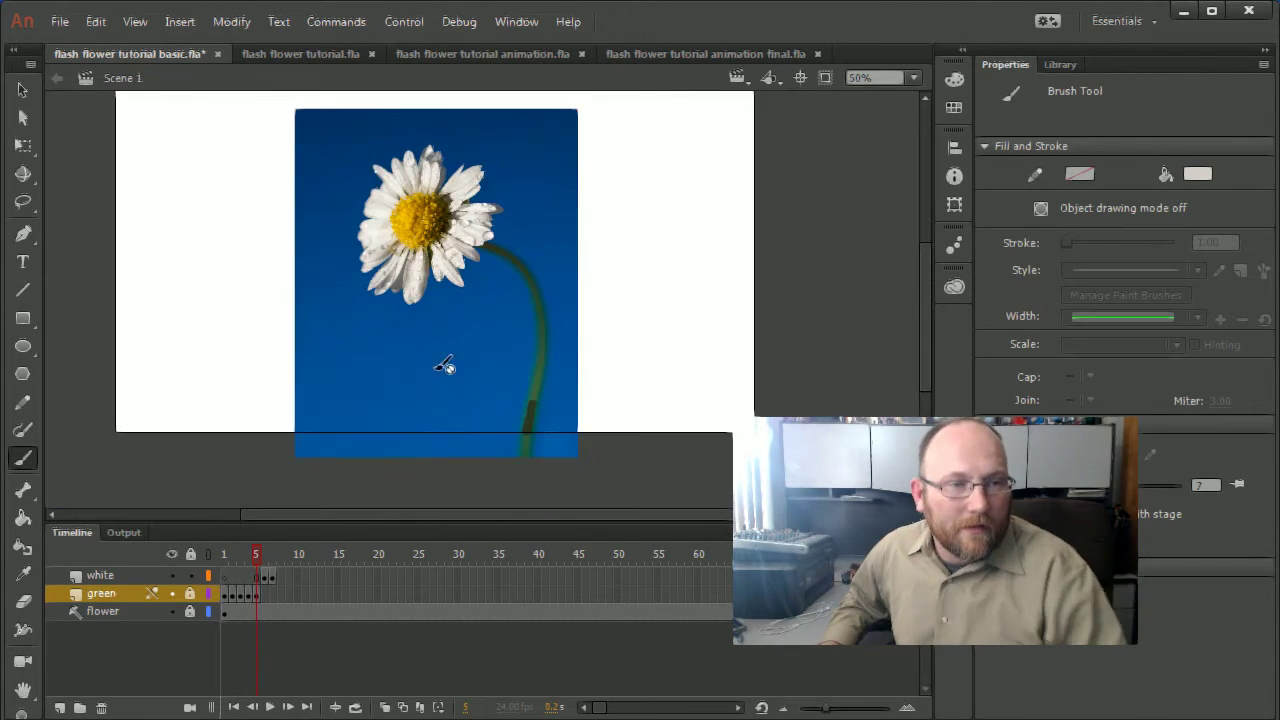
{"action": "mouse_move", "coordinate": [257, 558]}
{"action": "left_mouse_down"}
{"action": "mouse_move", "coordinate": [224, 556]}
{"action": "mouse_move", "coordinate": [283, 557]}
{"action": "mouse_move", "coordinate": [265, 569]}
{"action": "left_mouse_up"}
{"action": "left_click", "coordinate": [270, 591]}
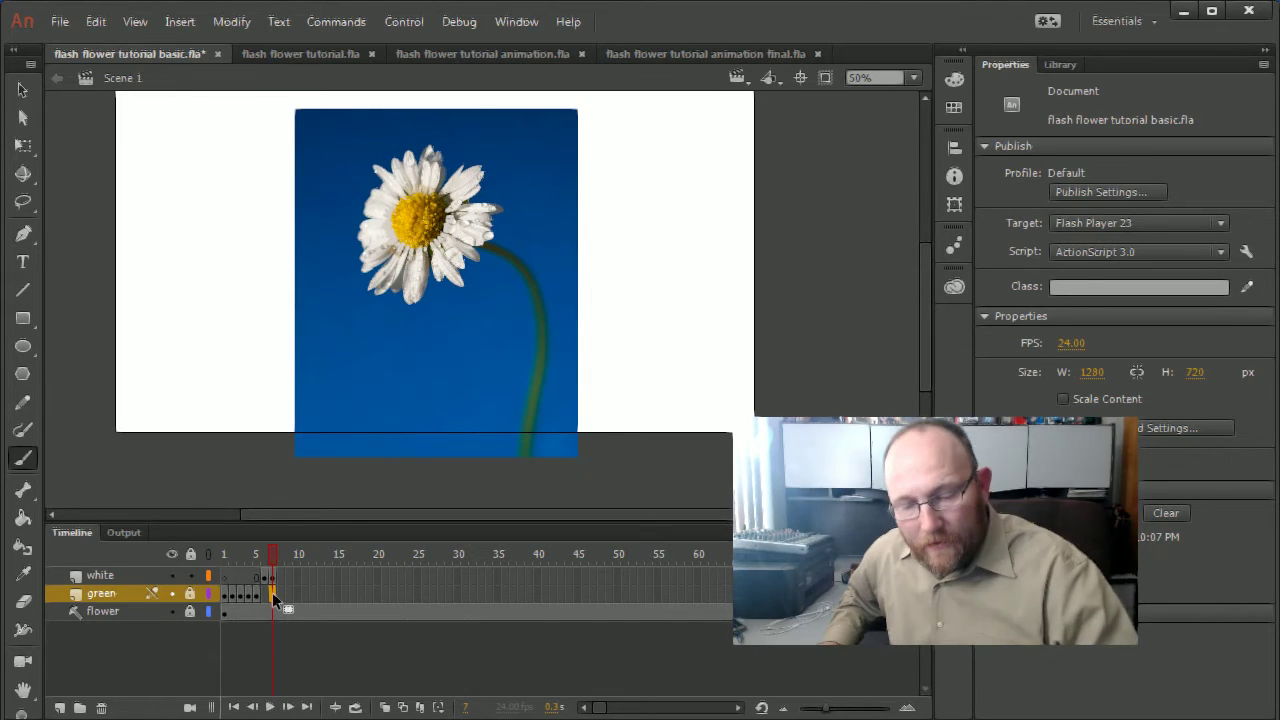
{"action": "left_click", "coordinate": [272, 592]}
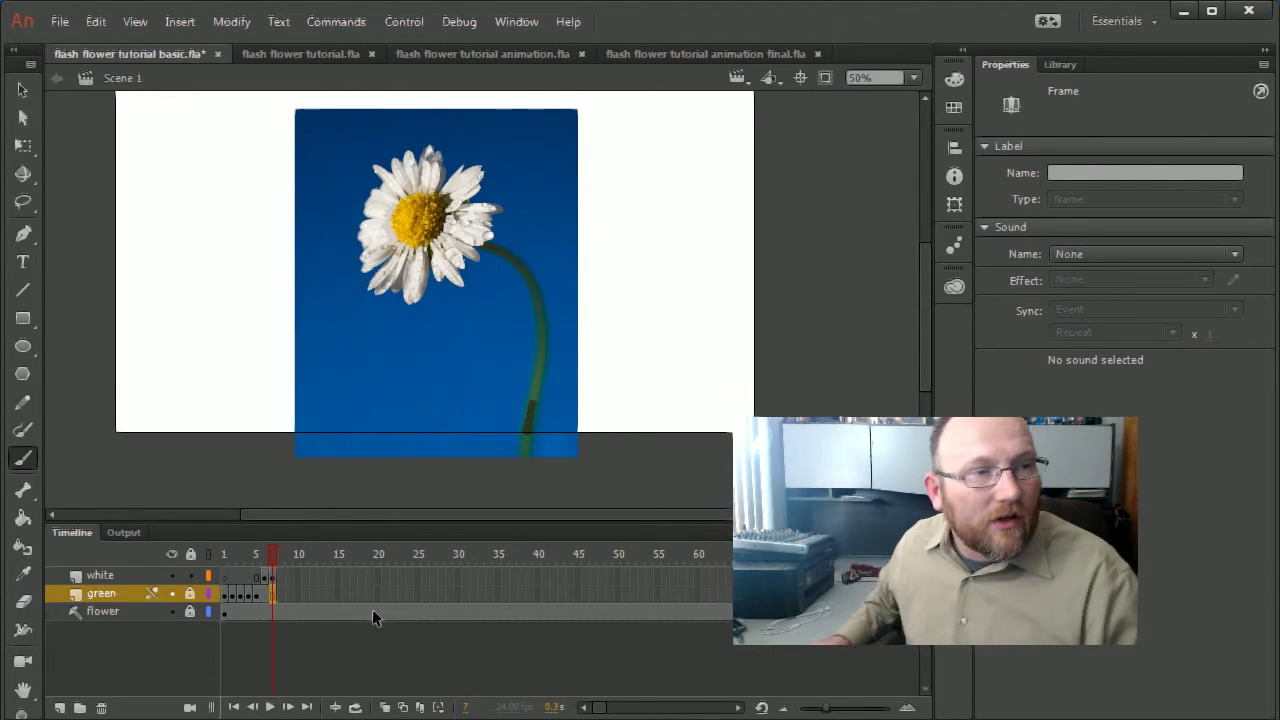
Switch to the flash flower tutorial.fla document and view the whole finished daisy
{"action": "left_click", "coordinate": [288, 52]}
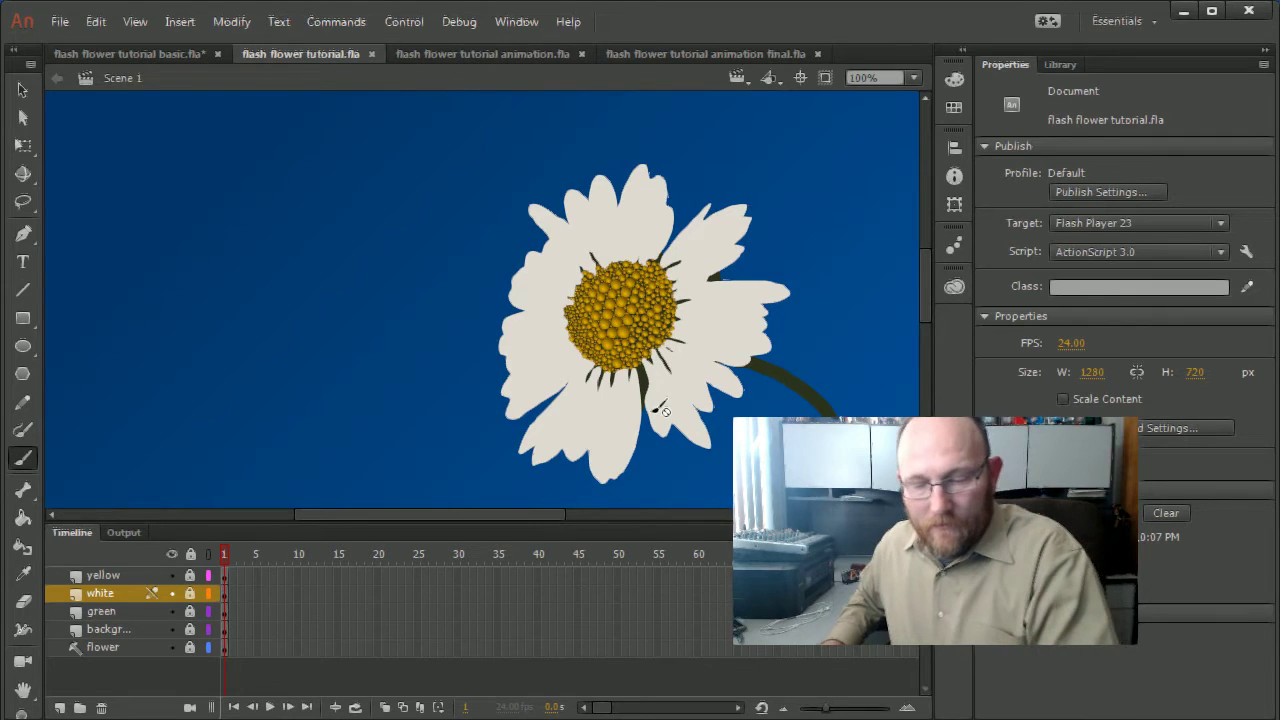
{"action": "key", "text": "ctrl+minus"}
{"action": "key", "text": "ctrl+minus"}
{"action": "left_click_drag", "start_coordinate": [557, 314], "coordinate": [543, 247]}
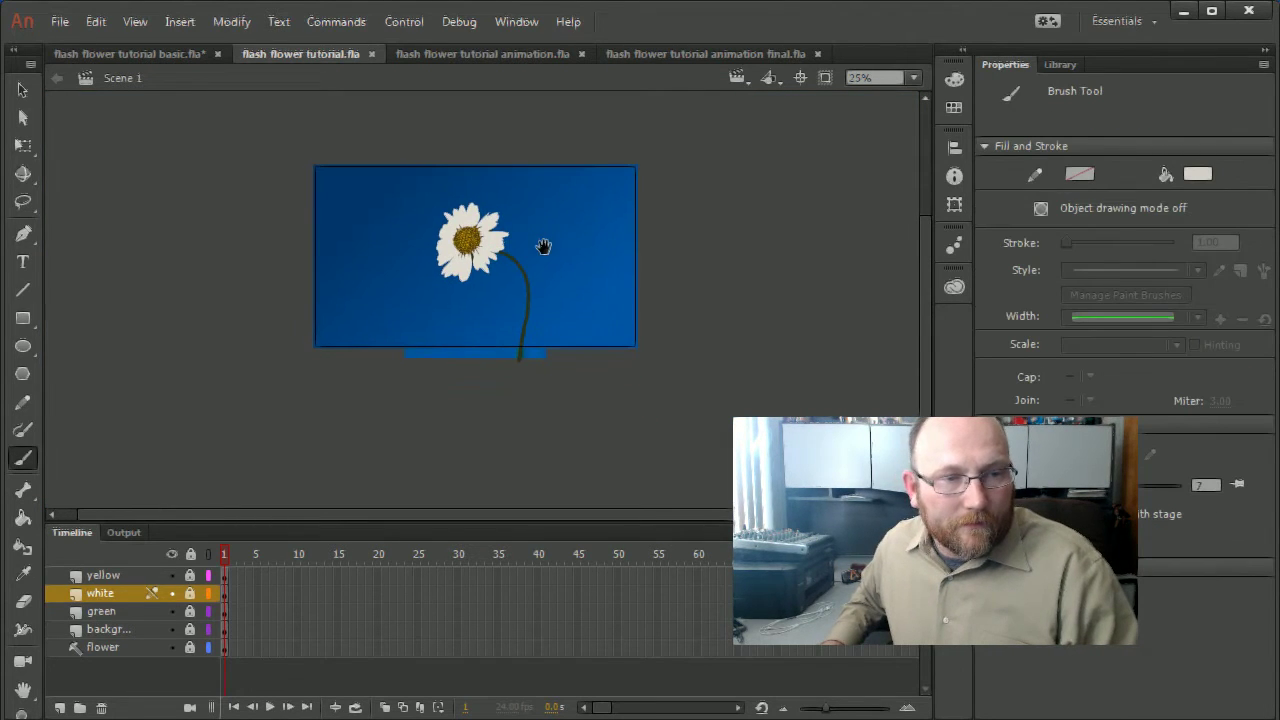
{"action": "key", "text": "ctrl+equal"}
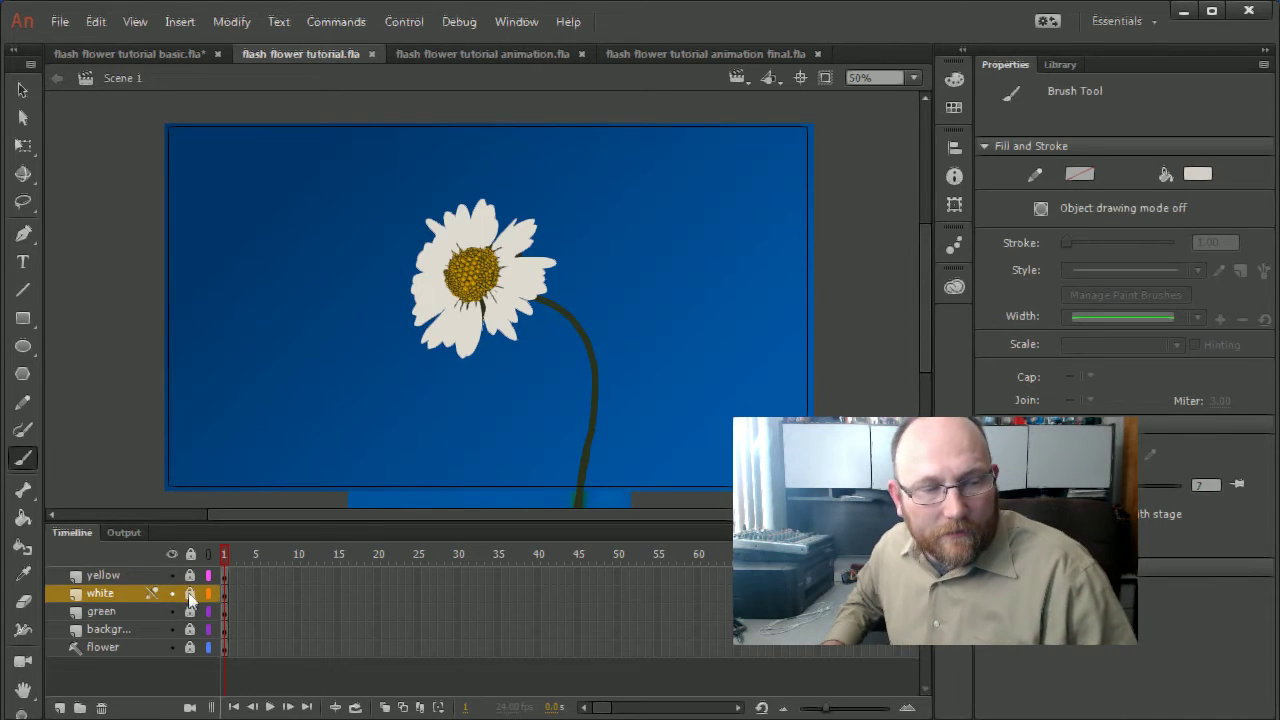
Hide and show the background, yellow and white layers to examine how the finished daisy is layered
{"action": "left_click", "coordinate": [118, 632]}
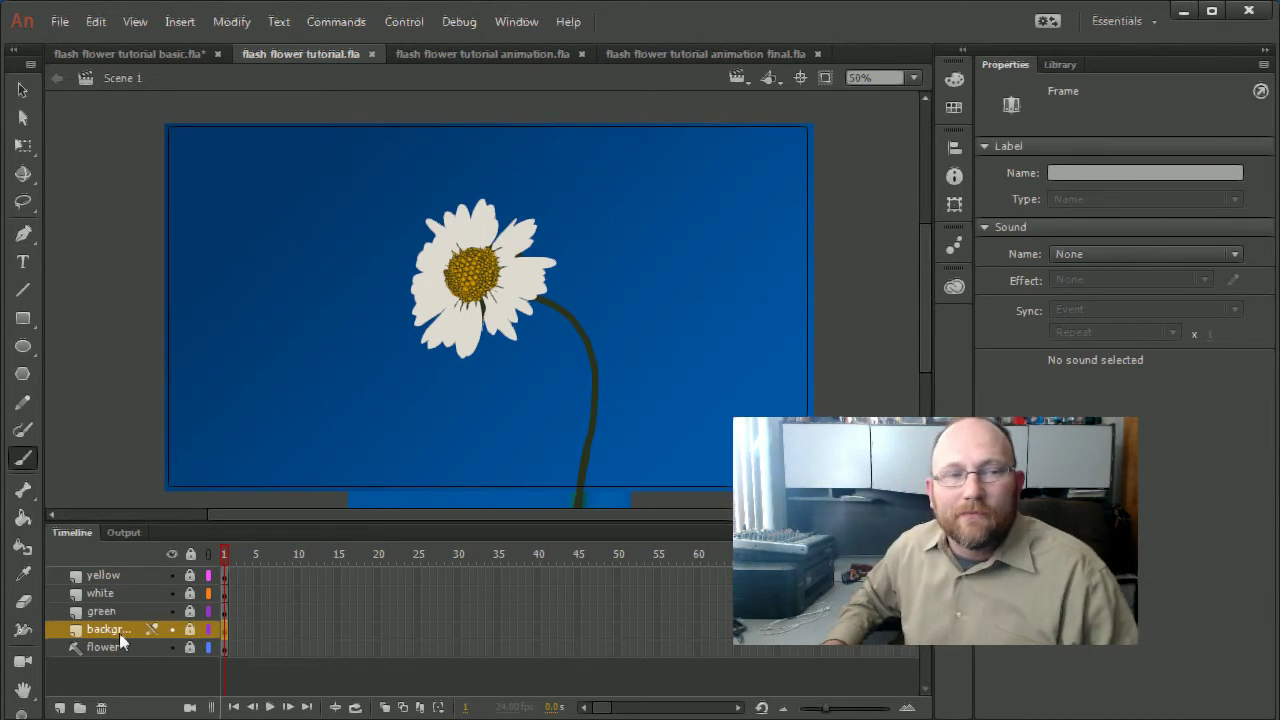
{"action": "left_click", "coordinate": [172, 628]}
{"action": "left_click", "coordinate": [172, 628]}
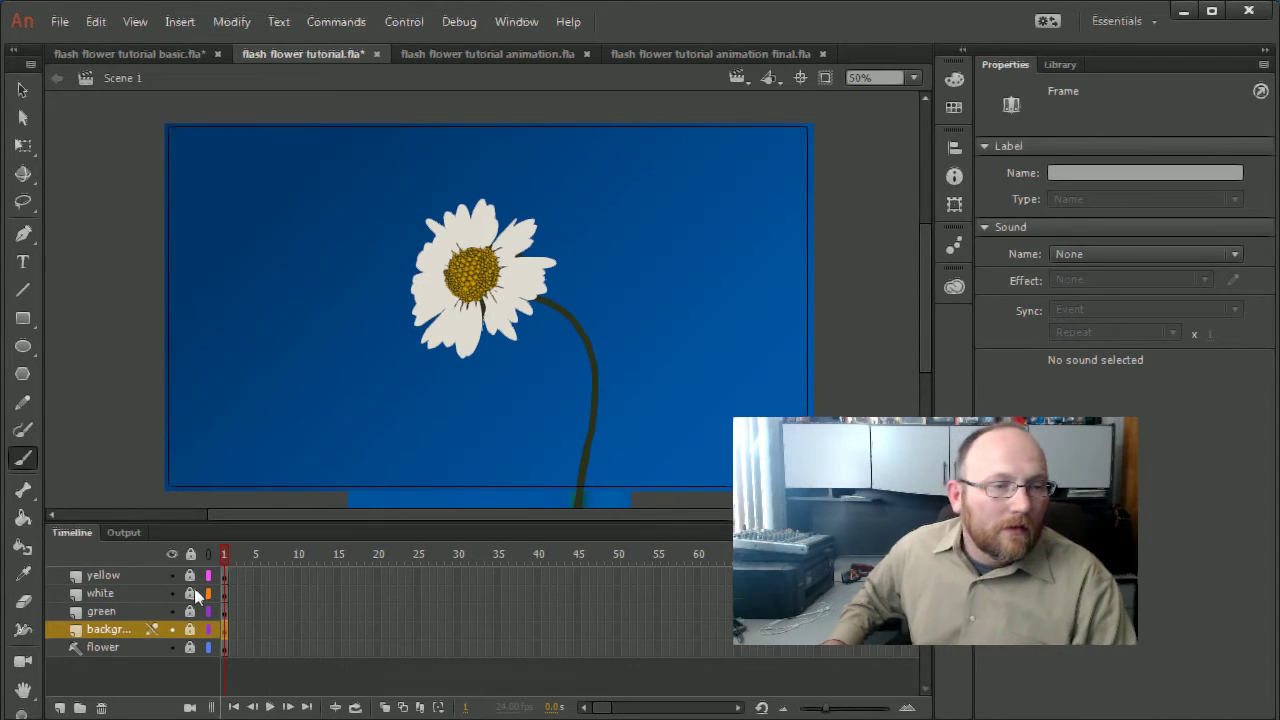
{"action": "left_click", "coordinate": [172, 575]}
{"action": "left_click", "coordinate": [171, 593]}
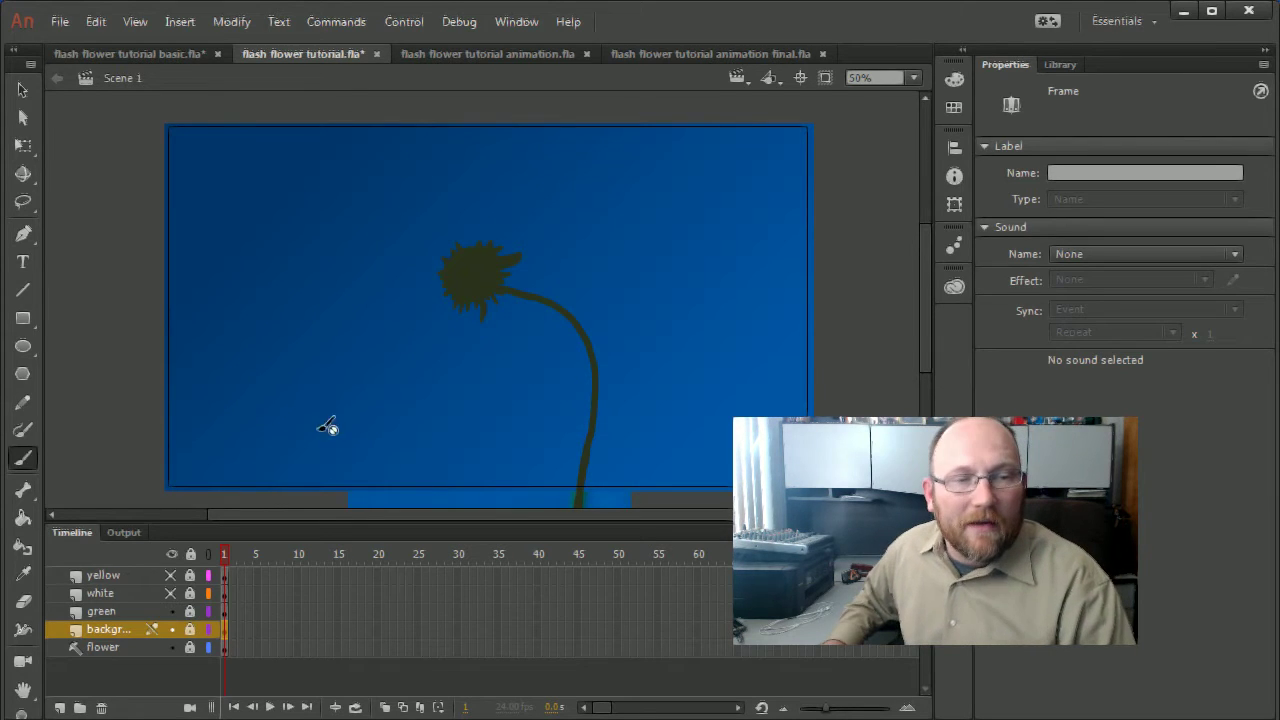
{"action": "left_click", "coordinate": [171, 593]}
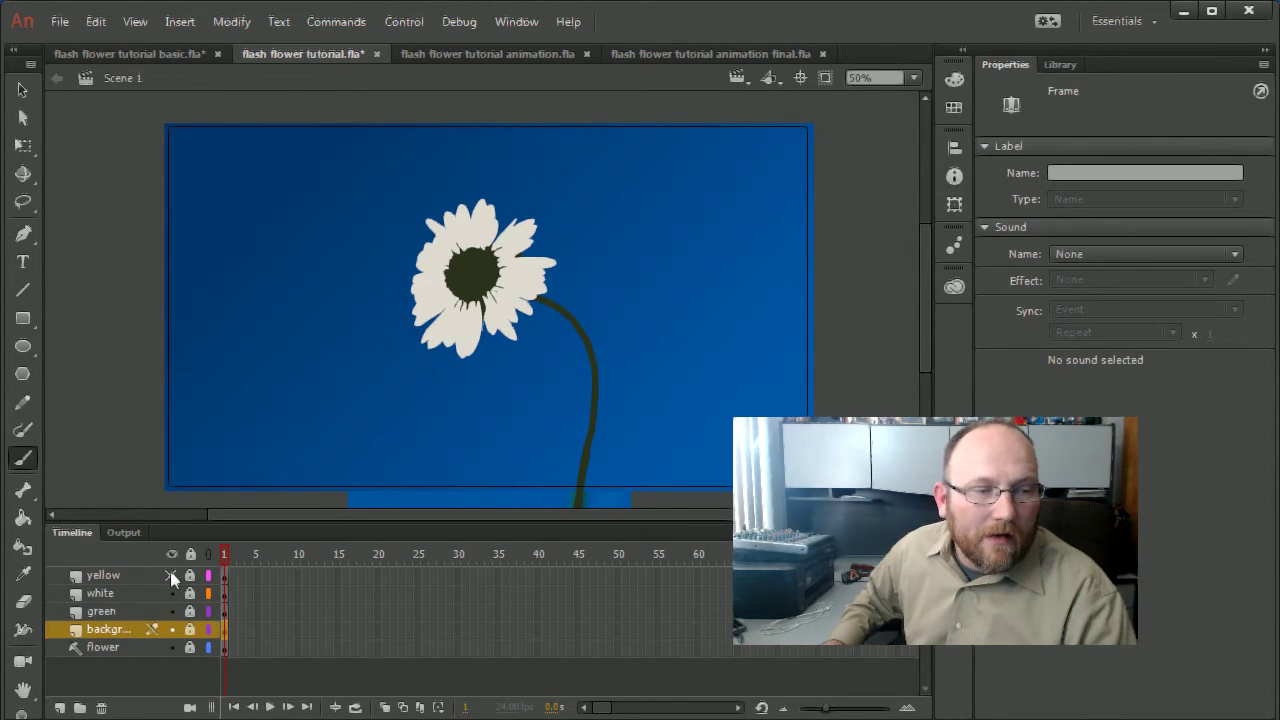
{"action": "left_click", "coordinate": [171, 575]}
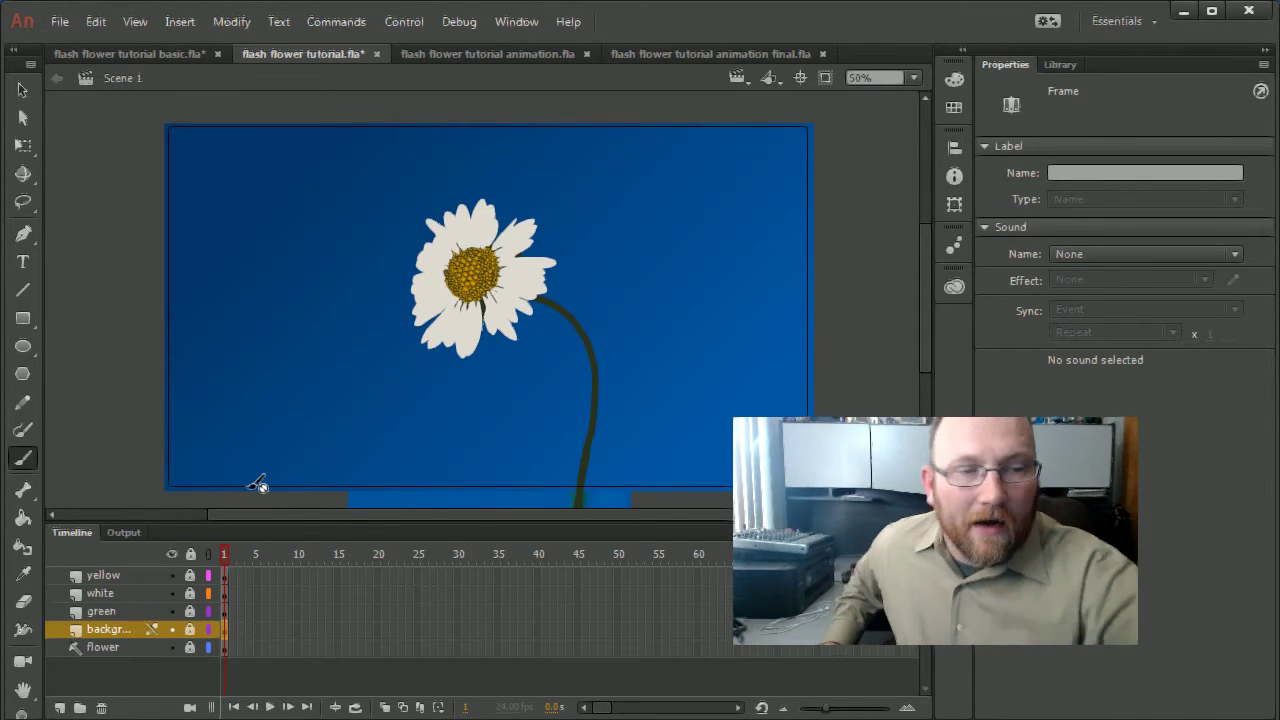
Examine the small yellow circles in the flower center and the circle 1 symbol in the library, leaving the background layer locked
{"action": "key", "text": "ctrl+equal"}
{"action": "key", "text": "ctrl+equal"}
{"action": "key", "text": "ctrl+equal"}
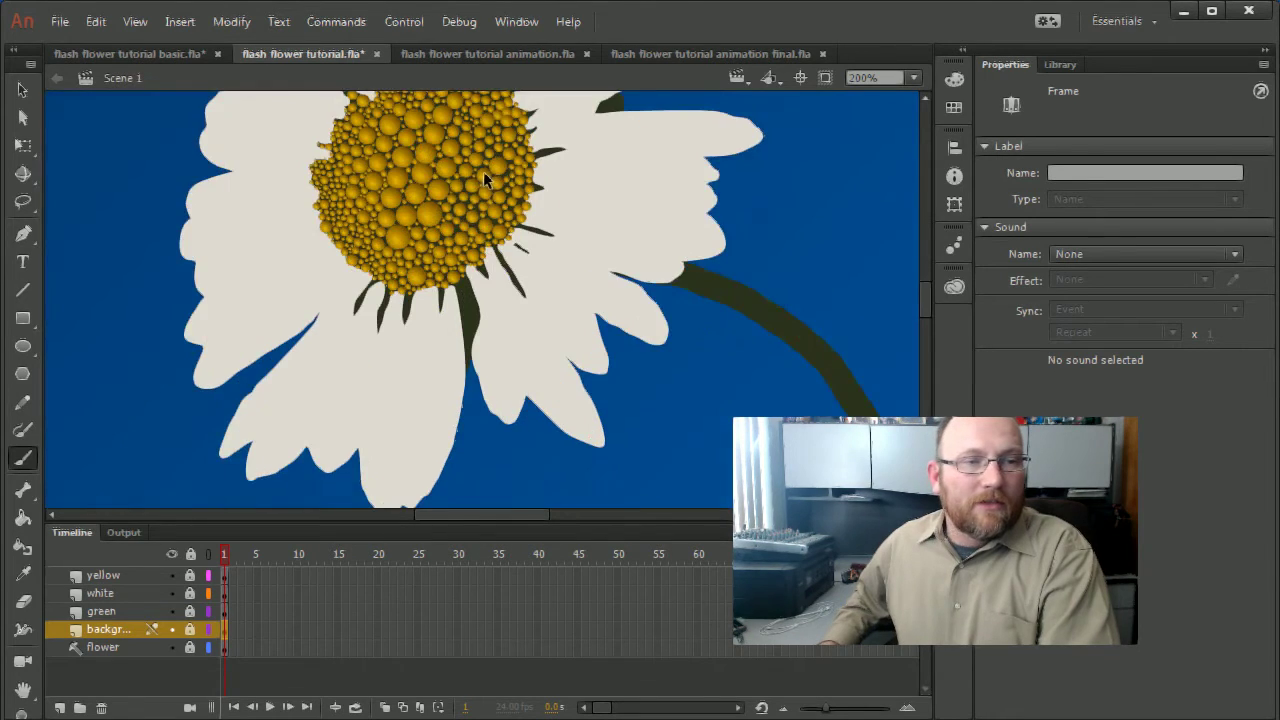
{"action": "mouse_move", "coordinate": [420, 195]}
{"action": "left_mouse_down"}
{"action": "mouse_move", "coordinate": [548, 410]}
{"action": "mouse_move", "coordinate": [558, 380]}
{"action": "left_mouse_up"}
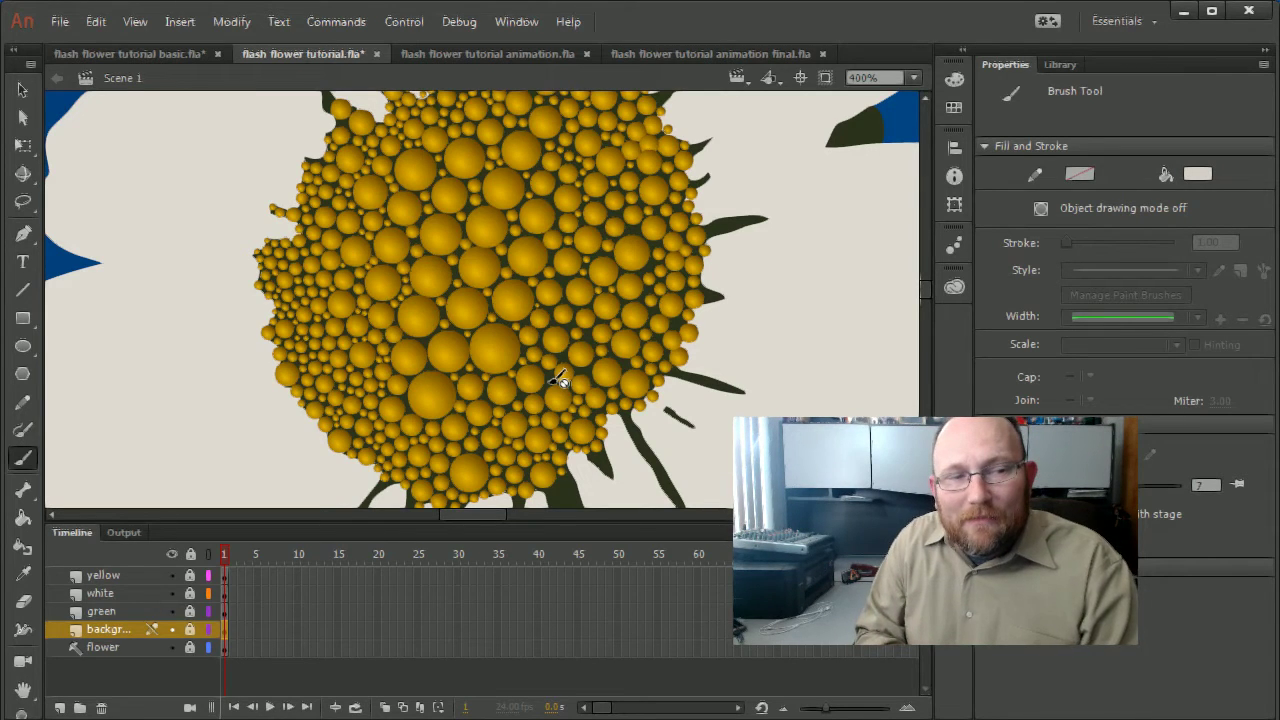
{"action": "left_click", "coordinate": [1061, 65]}
{"action": "left_click", "coordinate": [1024, 293]}
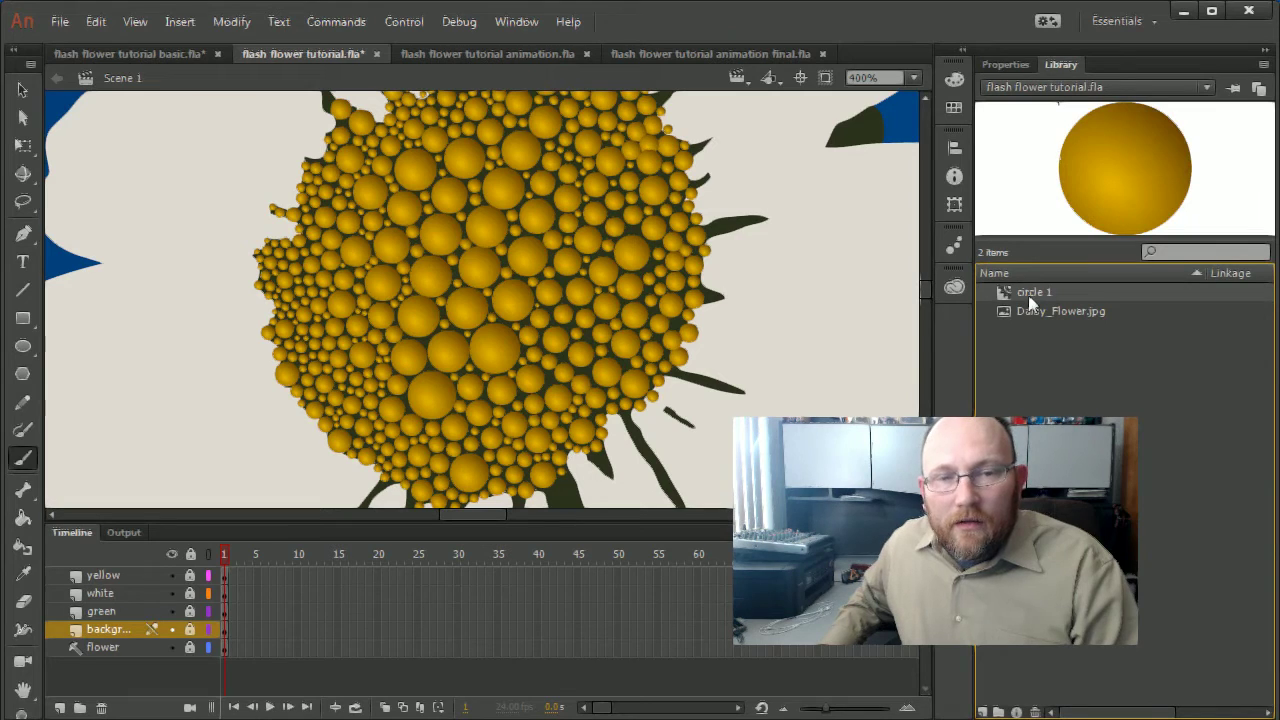
{"action": "right_click", "coordinate": [1006, 297]}
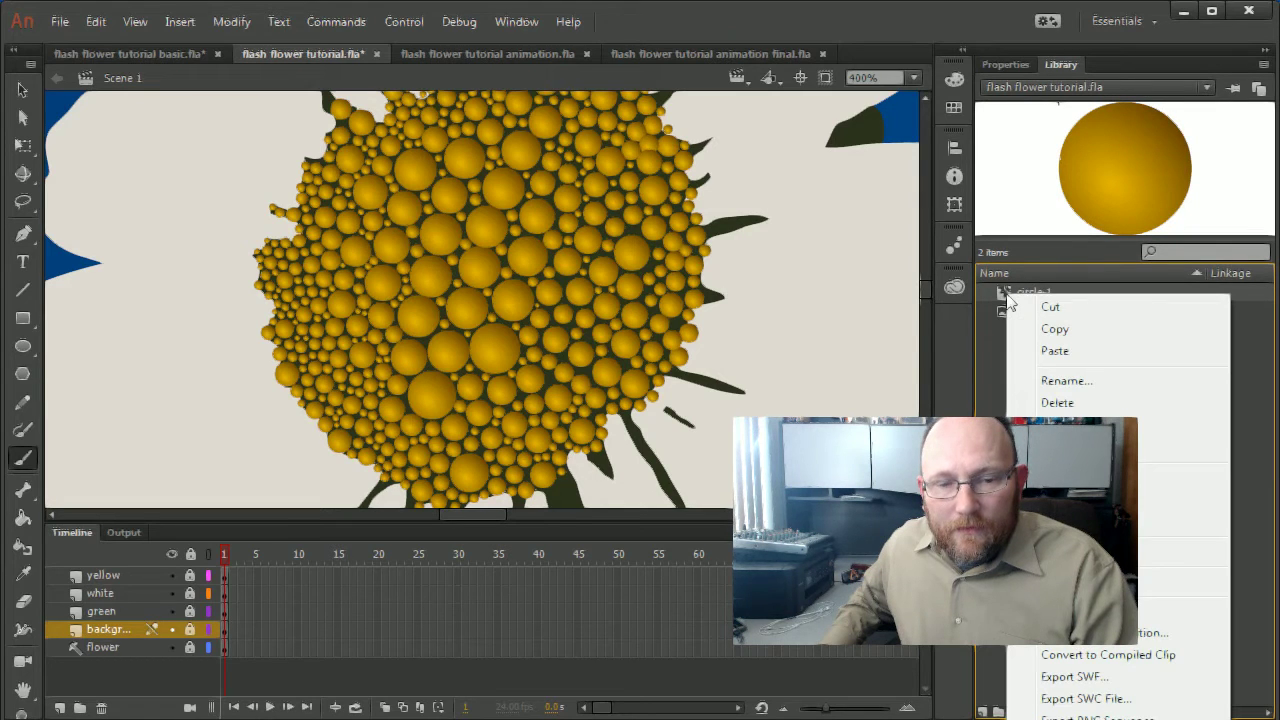
{"action": "left_click", "coordinate": [484, 344]}
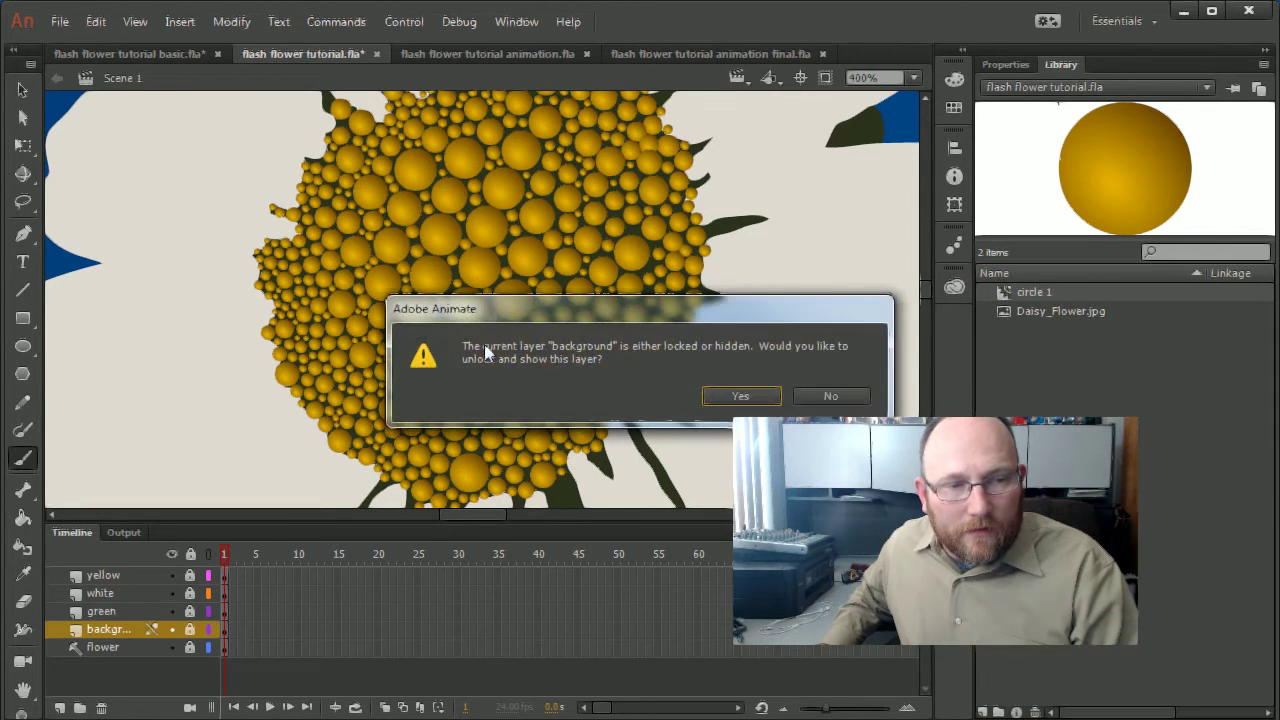
{"action": "left_click", "coordinate": [812, 396]}
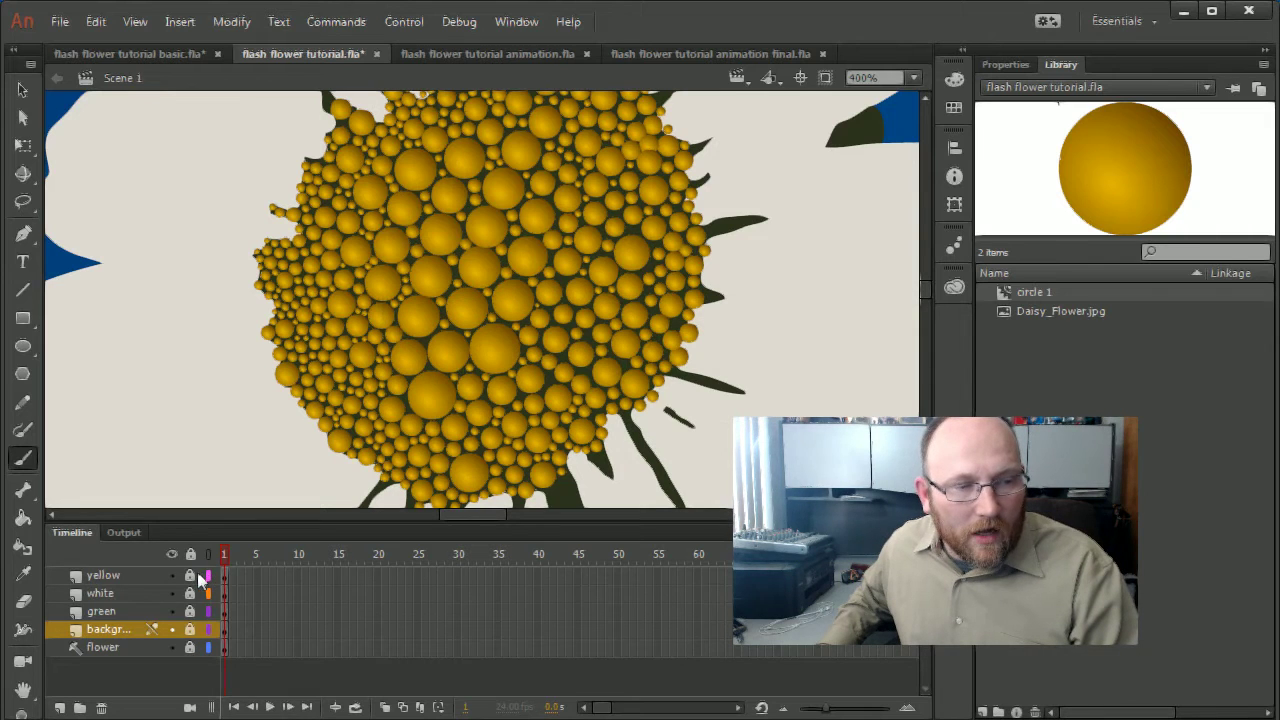
Unlock the yellow layer, select all of its circles and activate the Selection tool
{"action": "left_click", "coordinate": [190, 575]}
{"action": "left_click", "coordinate": [140, 575]}
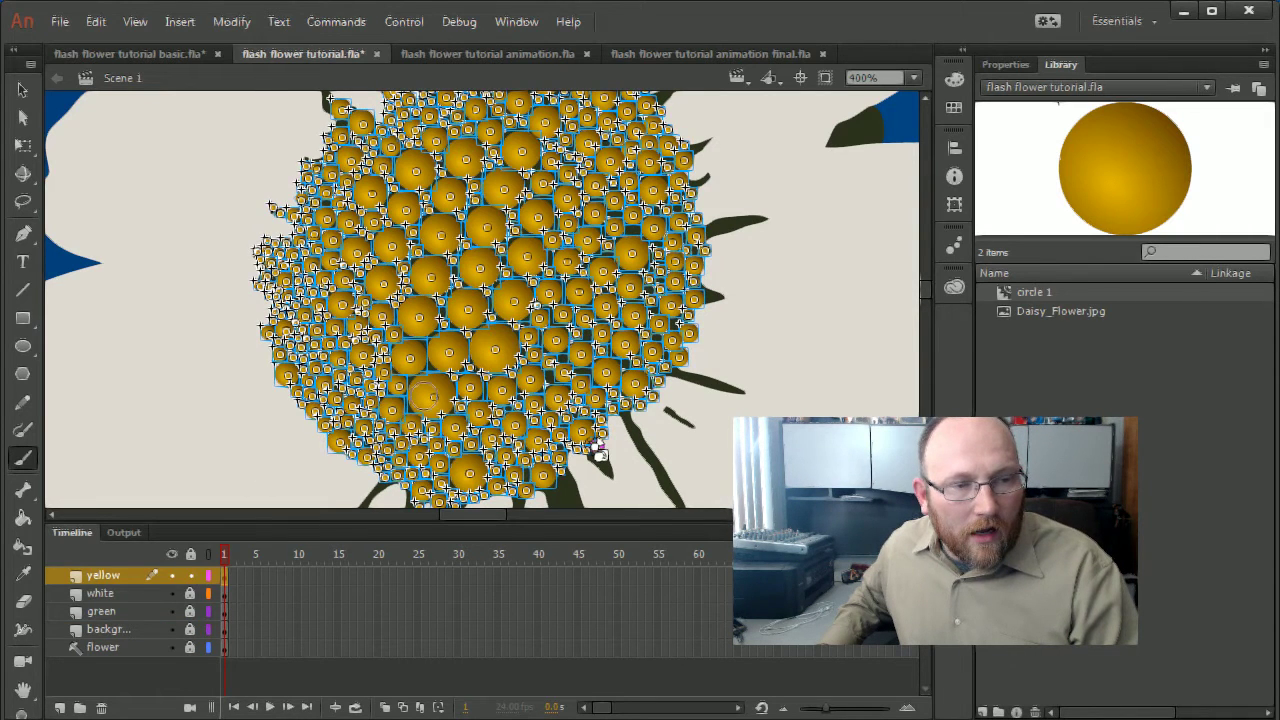
{"action": "left_click", "coordinate": [23, 90]}
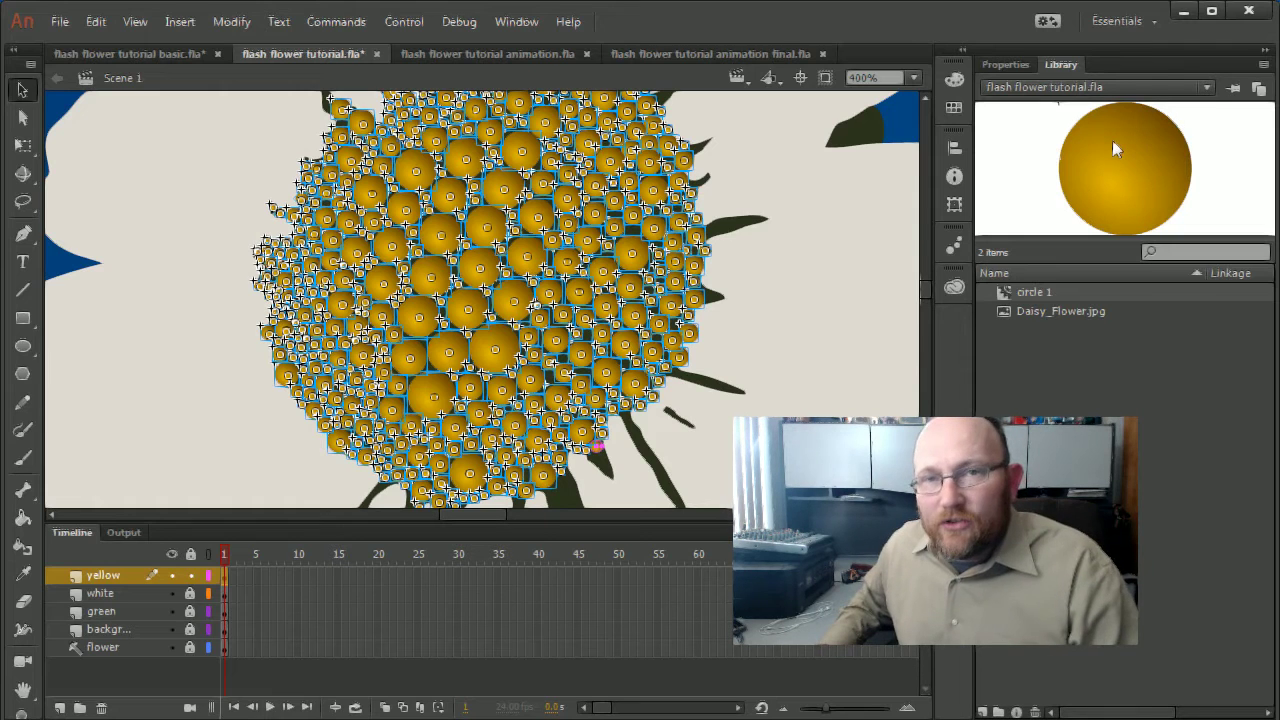
Place an instance of circle 1 beside the flower center and add a second, smaller circle below it
{"action": "left_click", "coordinate": [762, 237]}
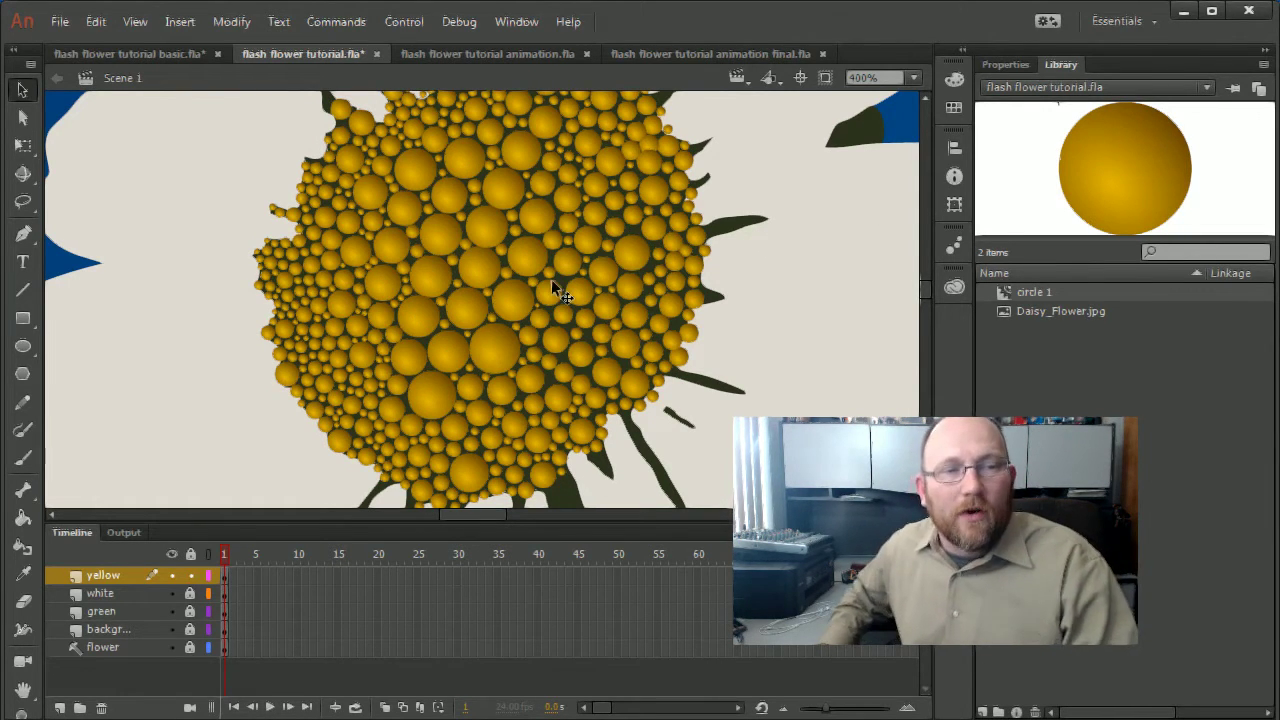
{"action": "left_click_drag", "start_coordinate": [1014, 287], "coordinate": [790, 270]}
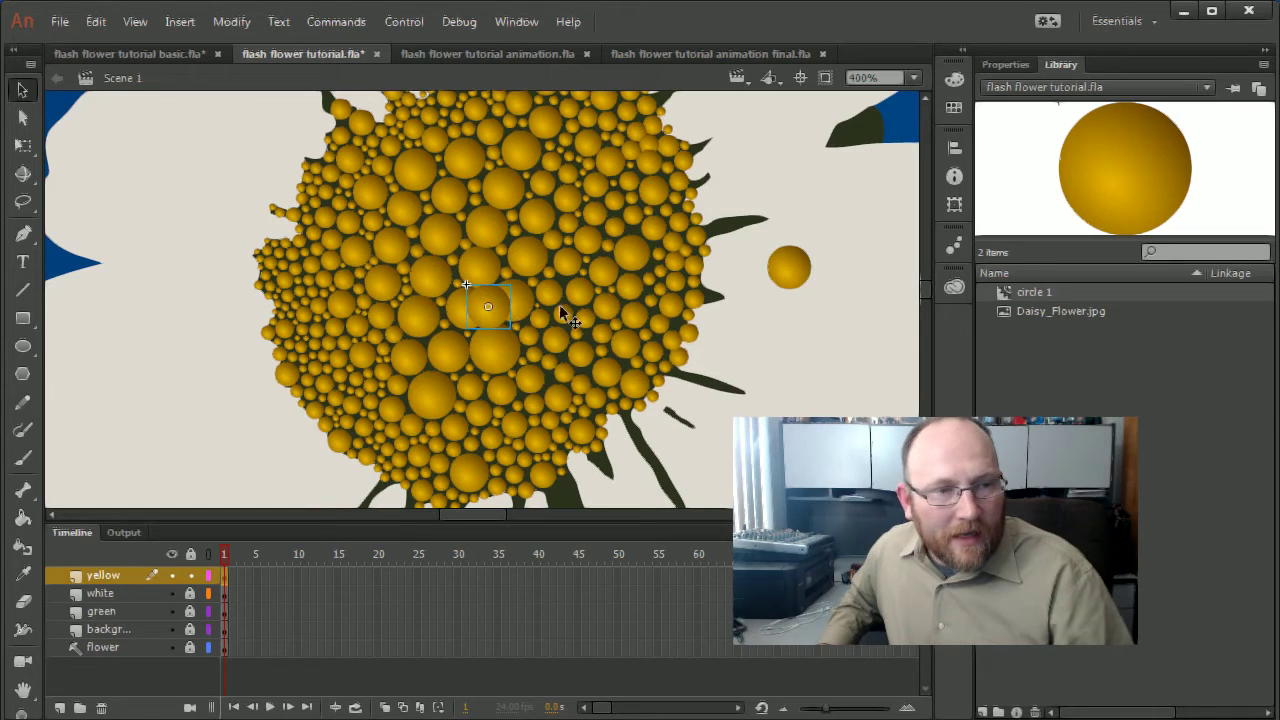
{"action": "left_click_drag", "start_coordinate": [795, 277], "coordinate": [801, 349]}
{"action": "key", "text": "q"}
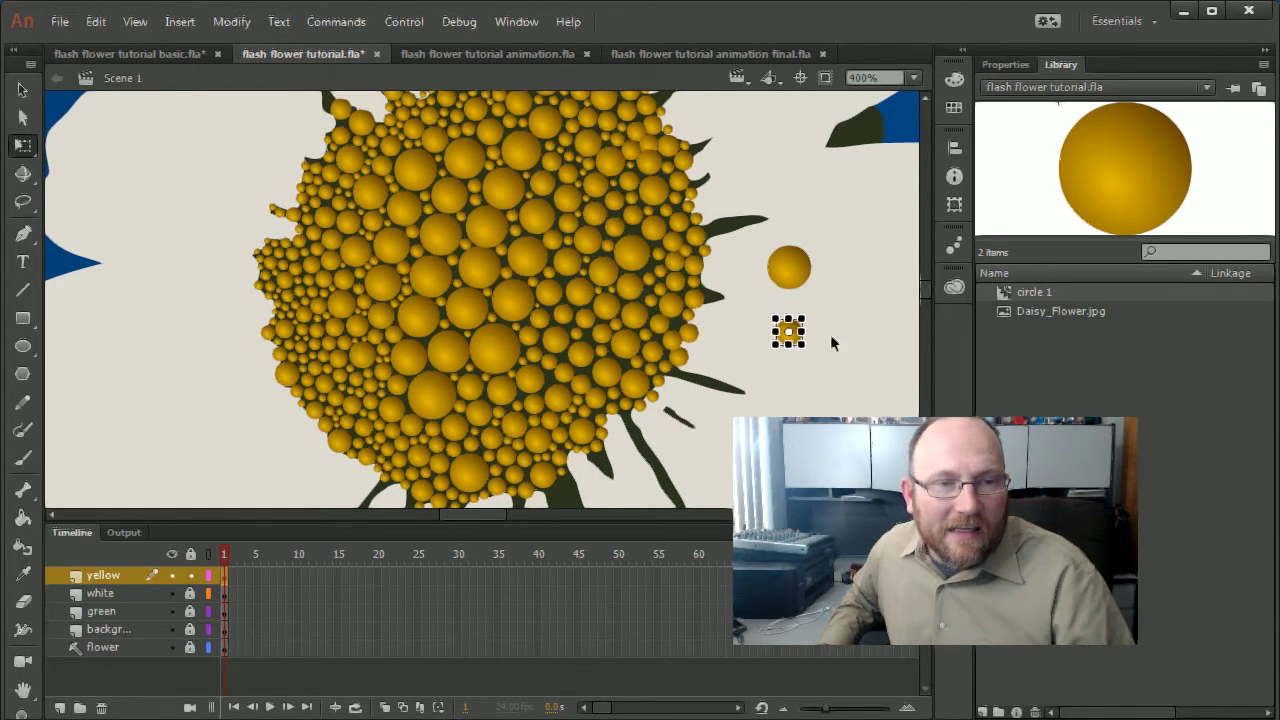
{"action": "left_click", "coordinate": [838, 354]}
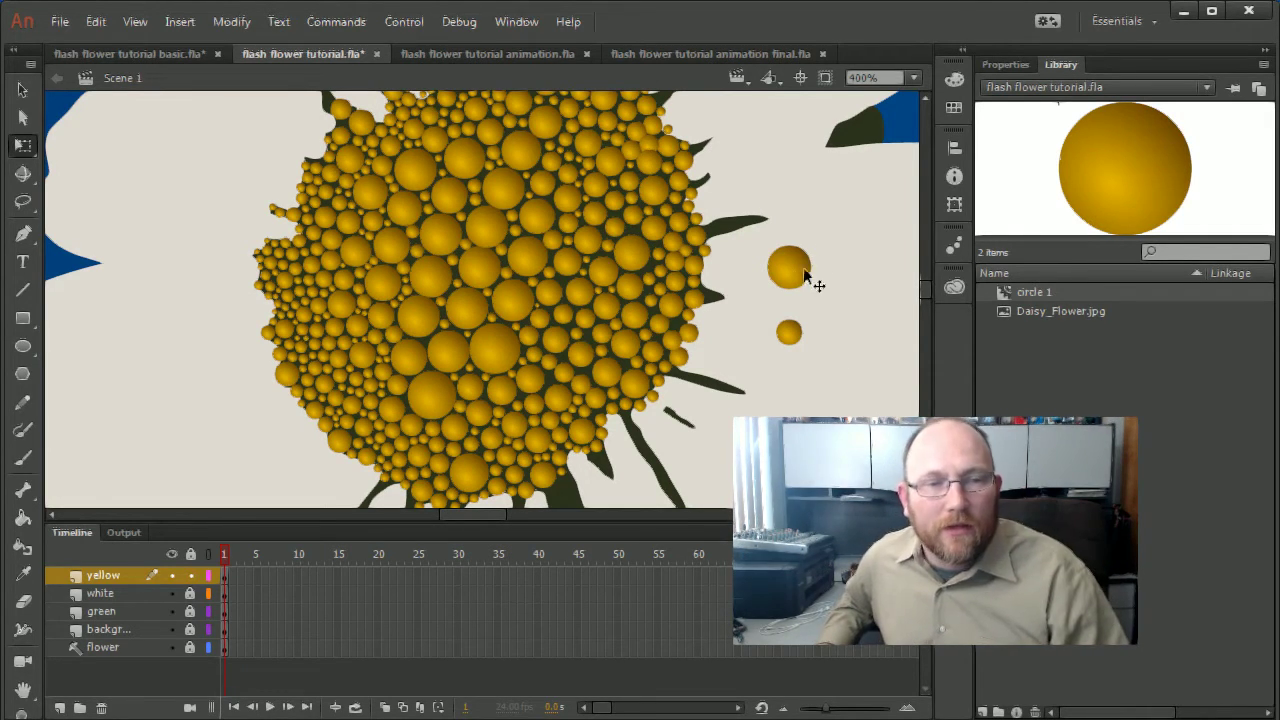
Delete the two loose circles beside the flower center
{"action": "key", "text": "Delete"}
{"action": "left_click", "coordinate": [790, 331]}
{"action": "key", "text": "Delete"}
{"action": "key", "text": "ctrl+minus"}
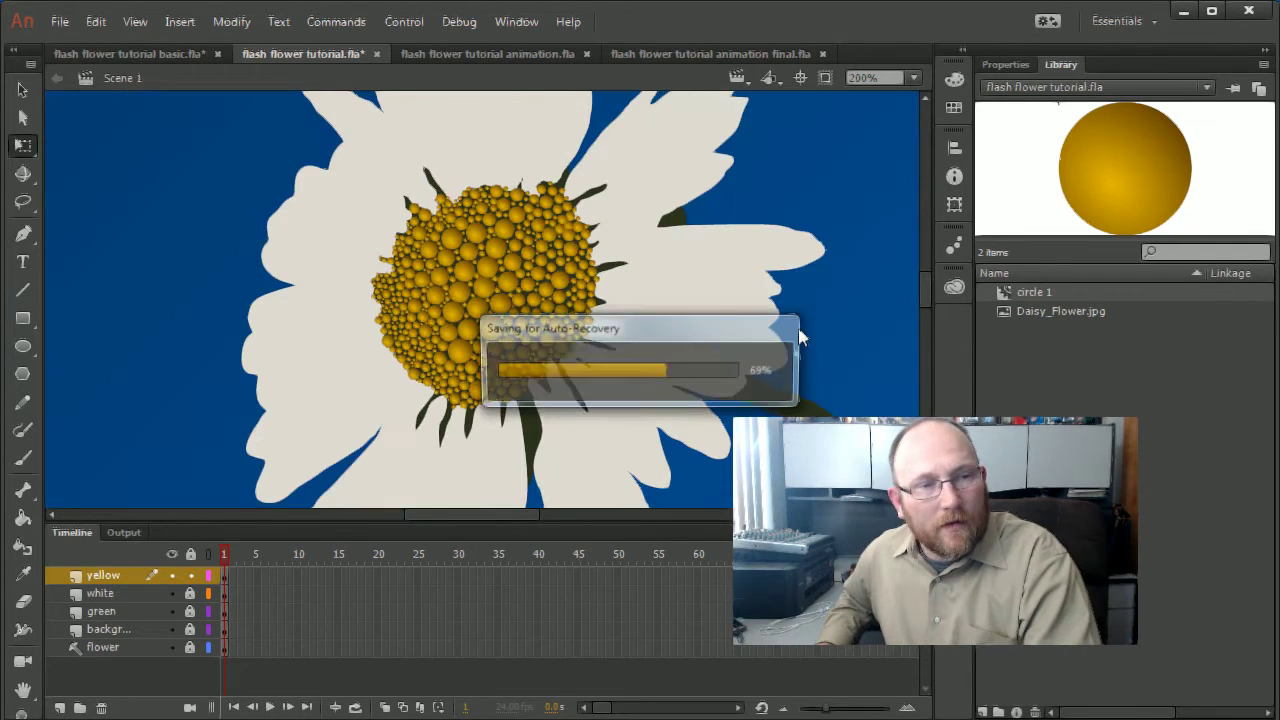
{"action": "key", "text": "ctrl+minus"}
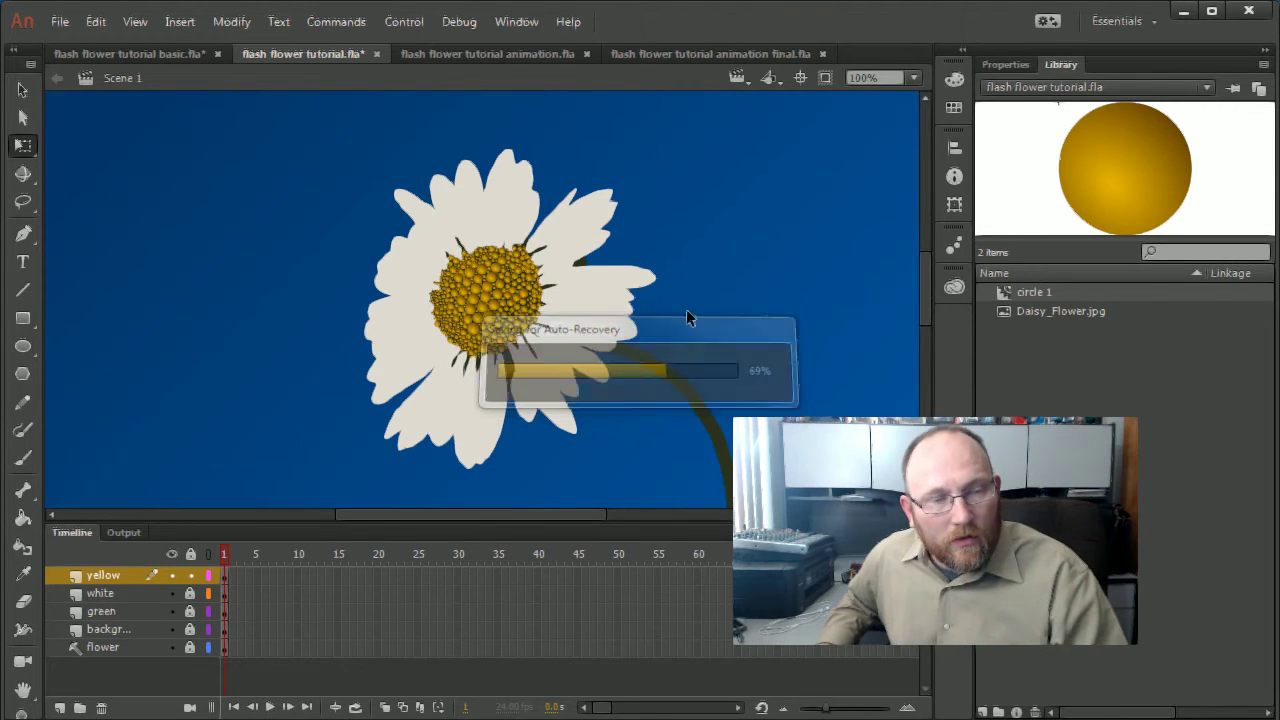
Switch to the flash flower tutorial animation.fla document and show the whole daisy stage at 50%
{"action": "left_click_drag", "start_coordinate": [686, 309], "coordinate": [582, 50]}
{"action": "left_click_drag", "start_coordinate": [563, 214], "coordinate": [430, 497]}
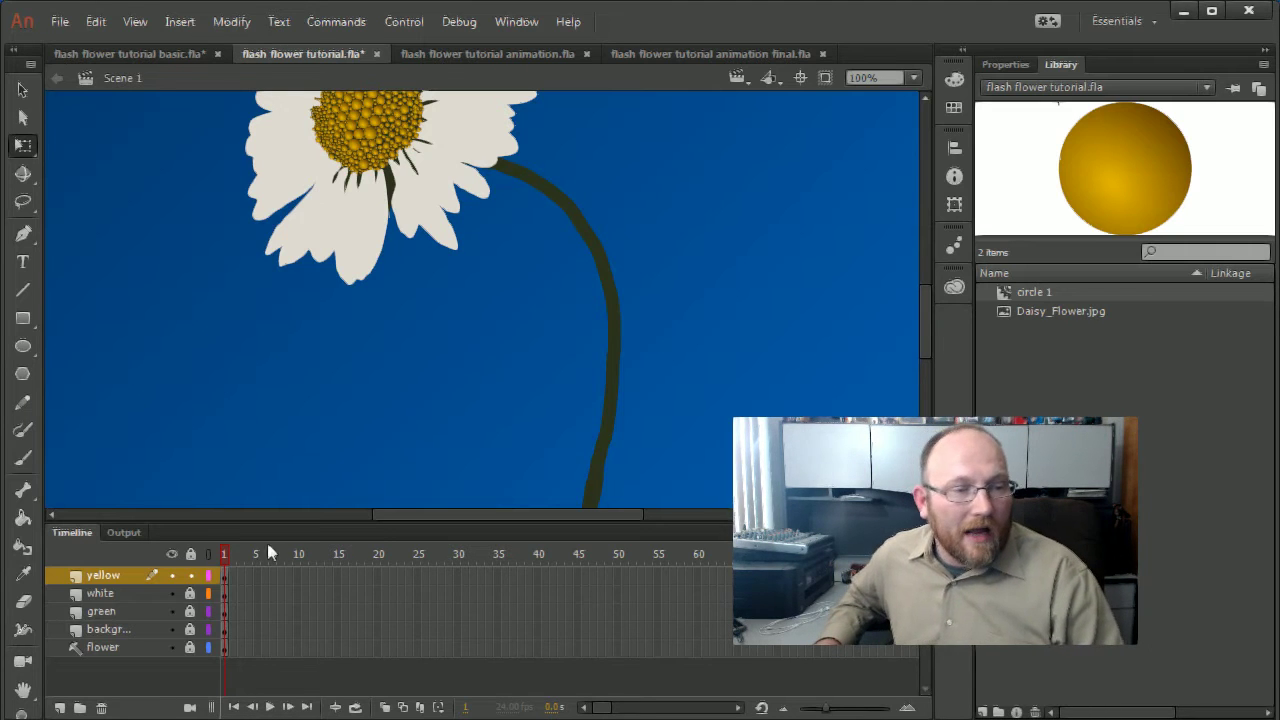
{"action": "left_click", "coordinate": [264, 576]}
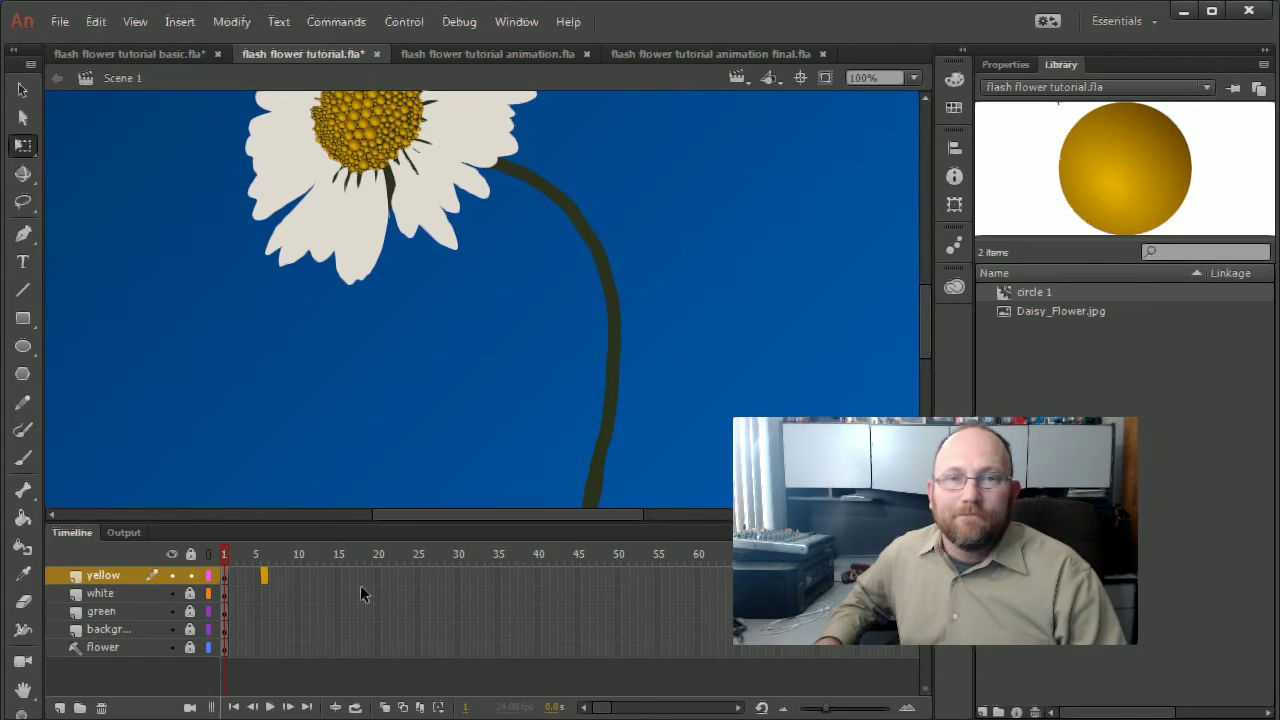
{"action": "left_click", "coordinate": [515, 52]}
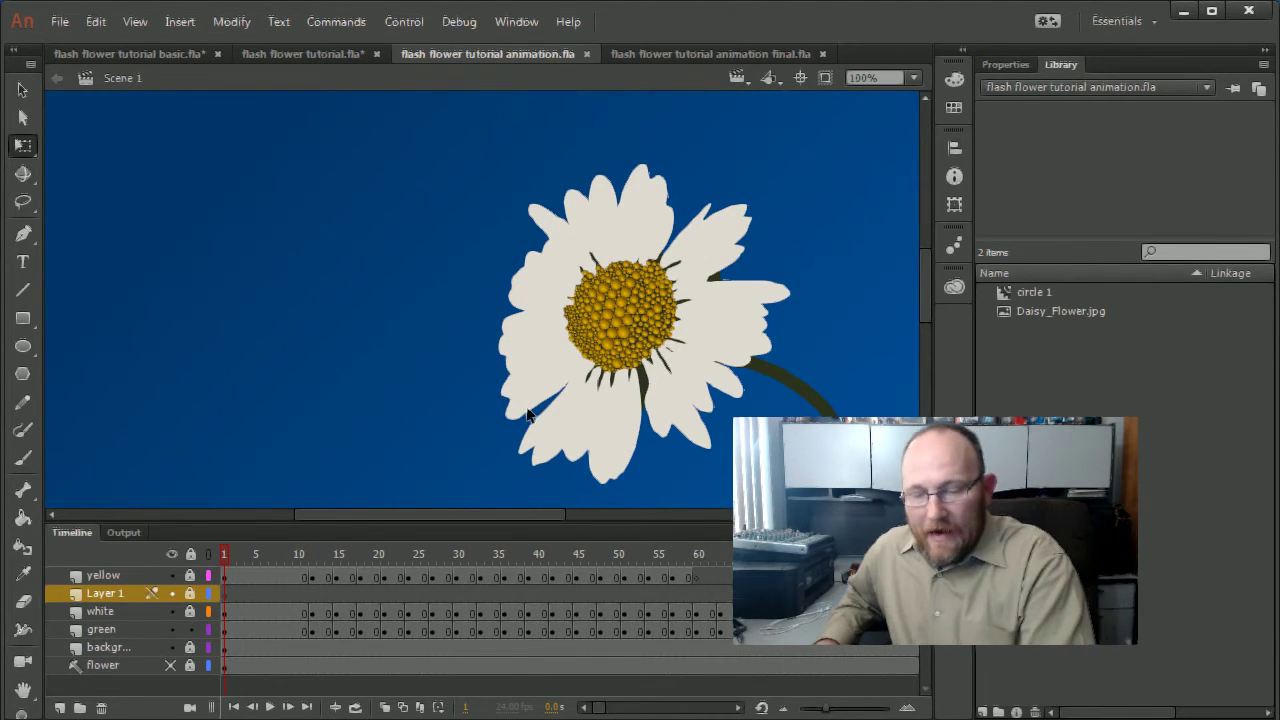
{"action": "key", "text": "ctrl+minus"}
{"action": "left_click_drag", "start_coordinate": [617, 363], "coordinate": [565, 300]}
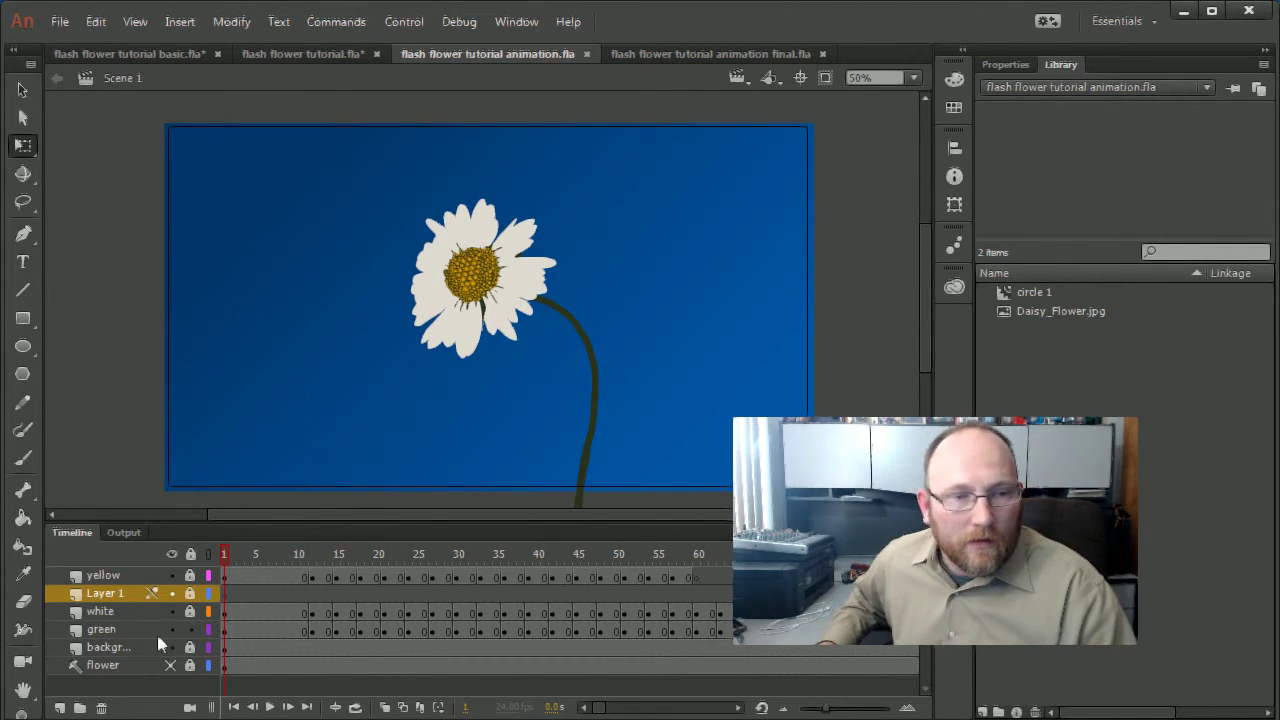
Scrub through the daisy animation to frame 48 and lock the green layer
{"action": "left_click_drag", "start_coordinate": [226, 560], "coordinate": [433, 556]}
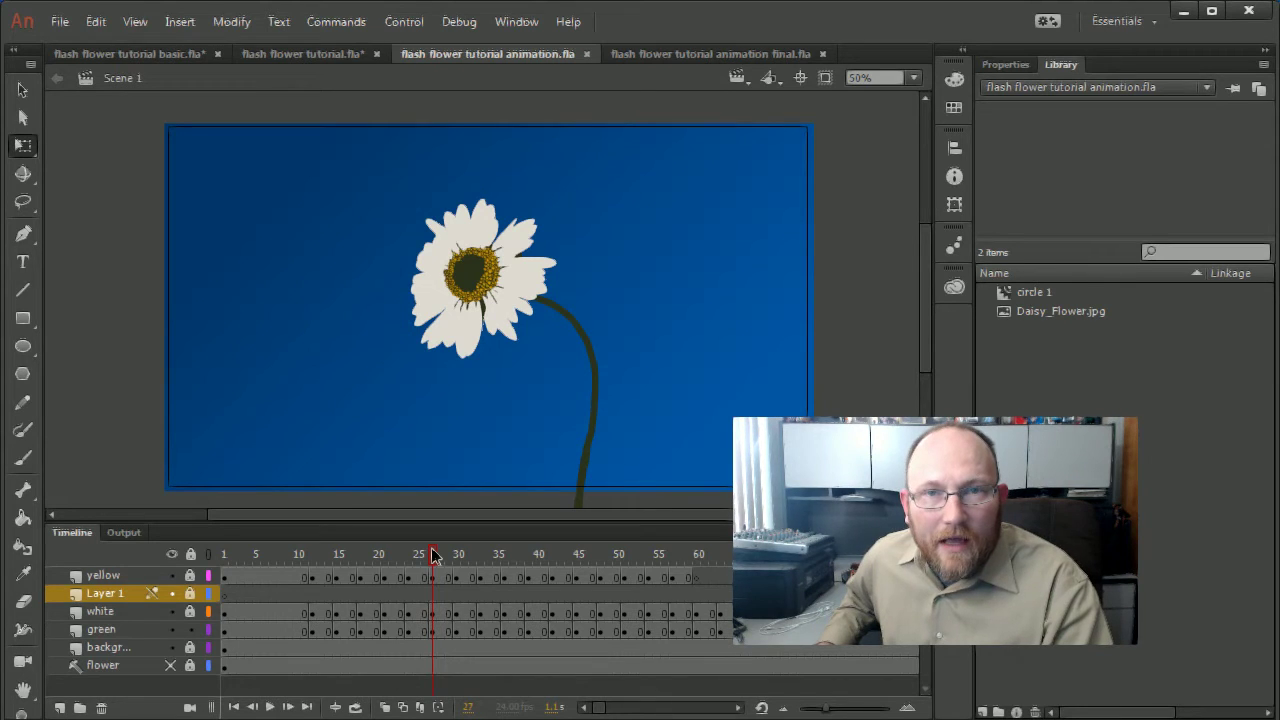
{"action": "left_click_drag", "start_coordinate": [434, 556], "coordinate": [590, 567]}
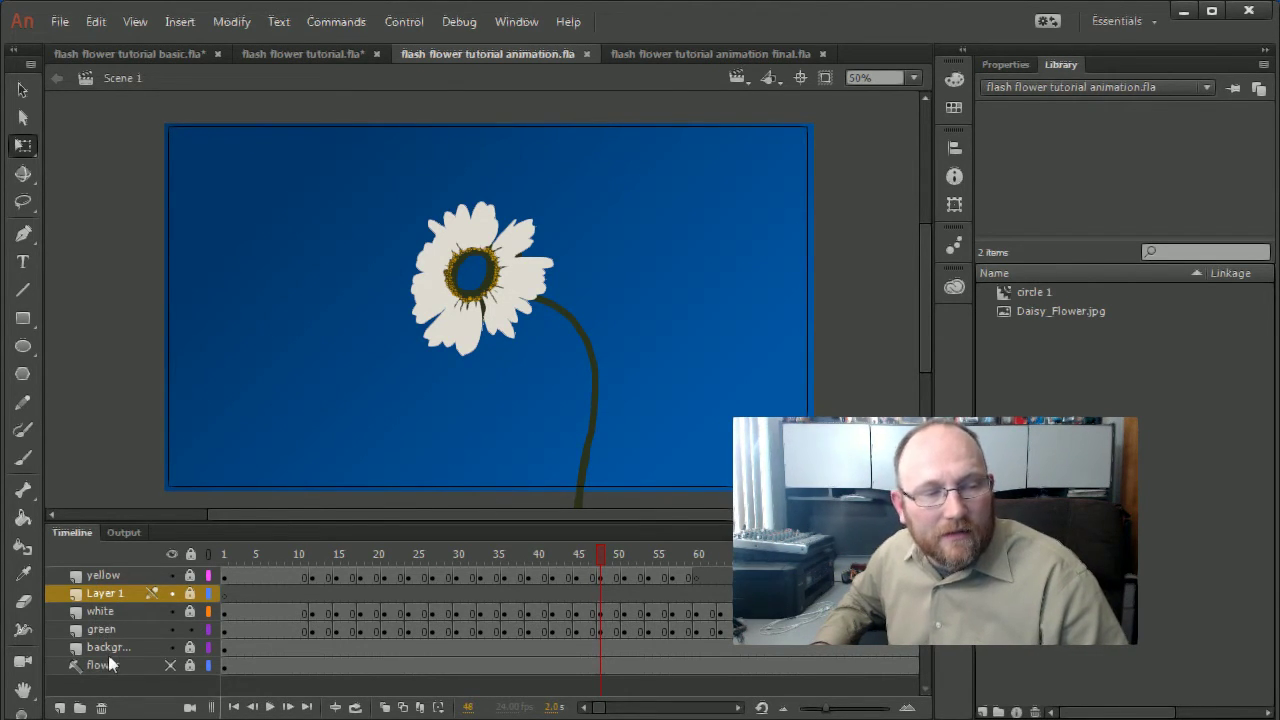
{"action": "left_click", "coordinate": [190, 629]}
Play the animation and scrub the playhead to frame 12 to examine the first erased part of the center
{"action": "key", "text": "Return"}
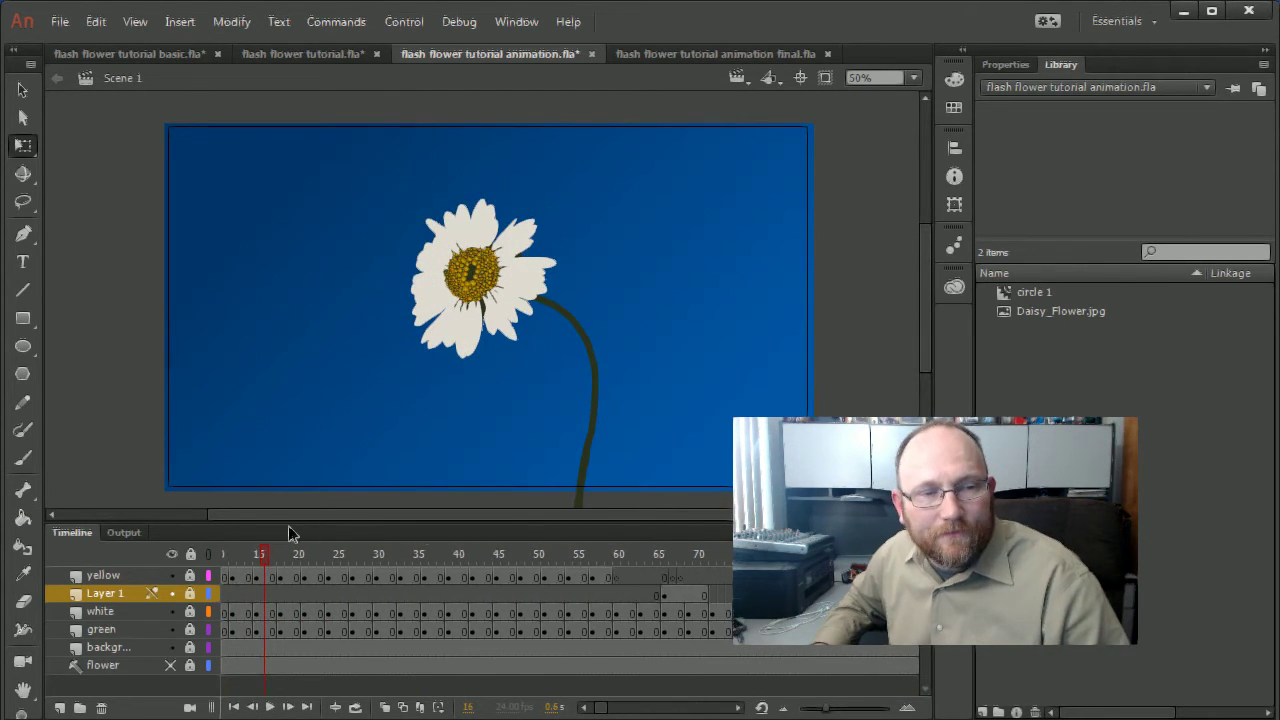
{"action": "left_click", "coordinate": [242, 556]}
{"action": "left_click_drag", "start_coordinate": [242, 556], "coordinate": [316, 556]}
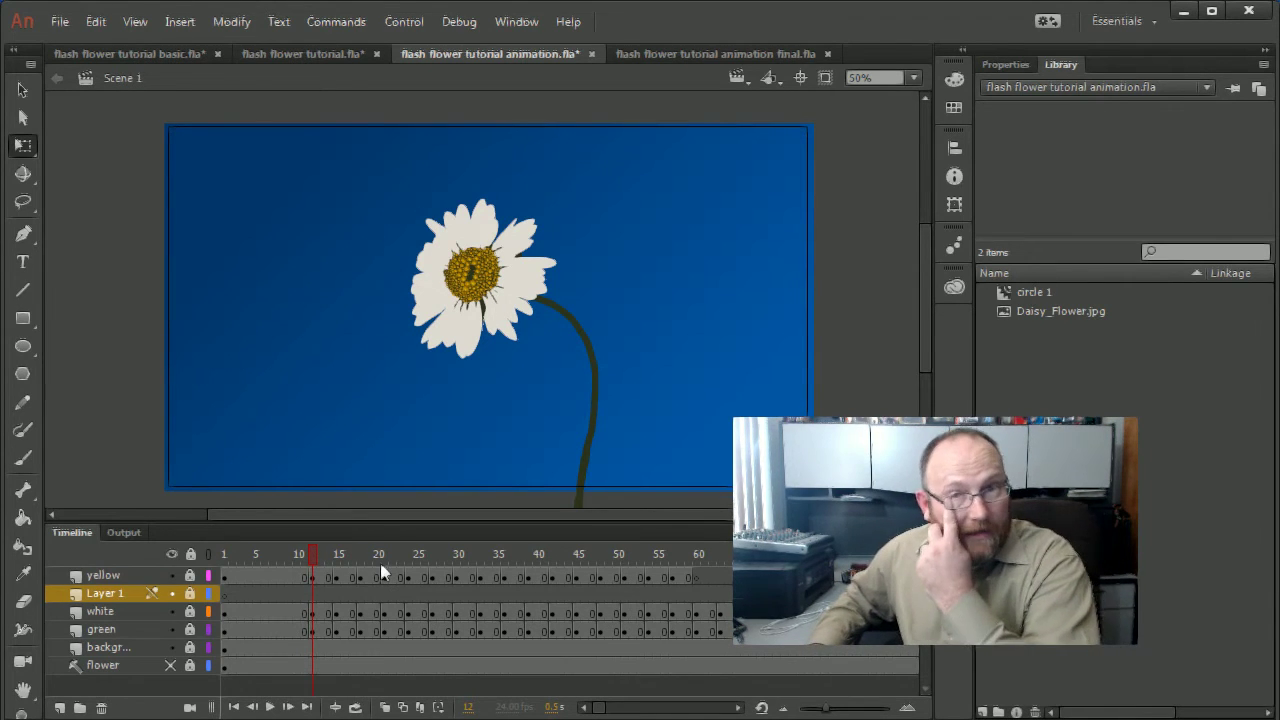
Insert an extra frame at frame 13 of the yellow layer and take it out again
{"action": "left_click", "coordinate": [320, 578]}
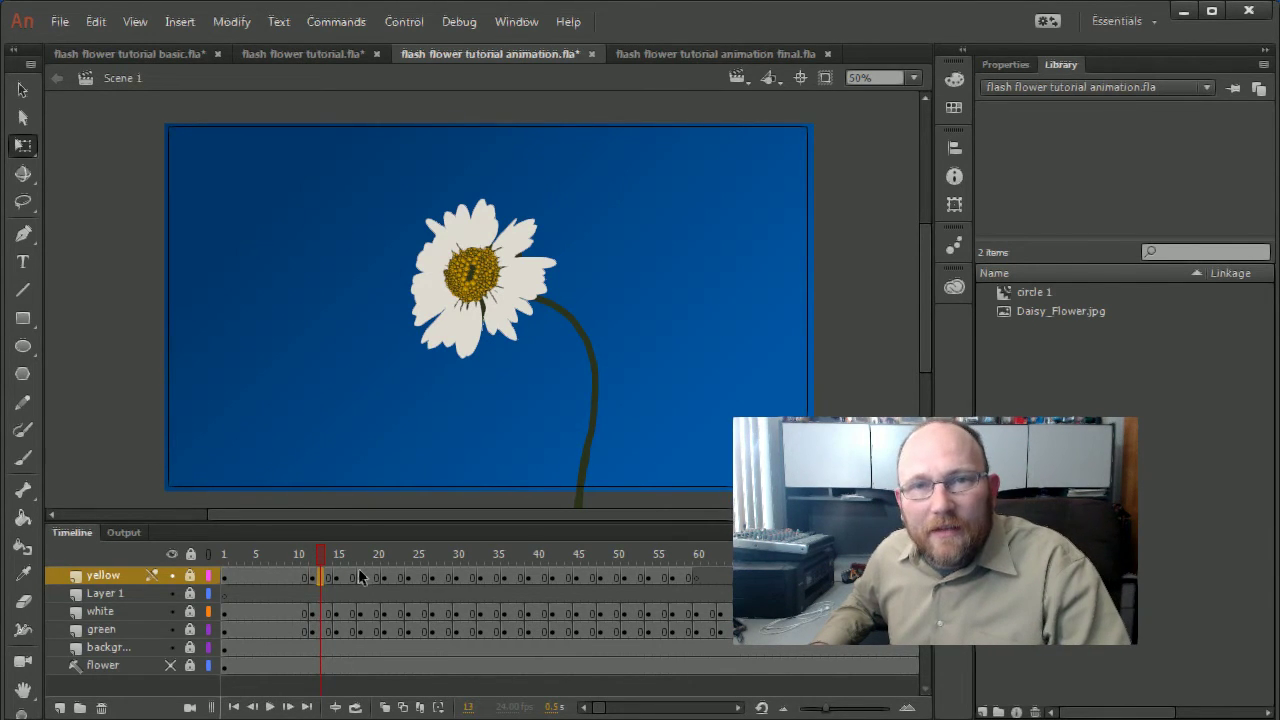
{"action": "key", "text": "F5"}
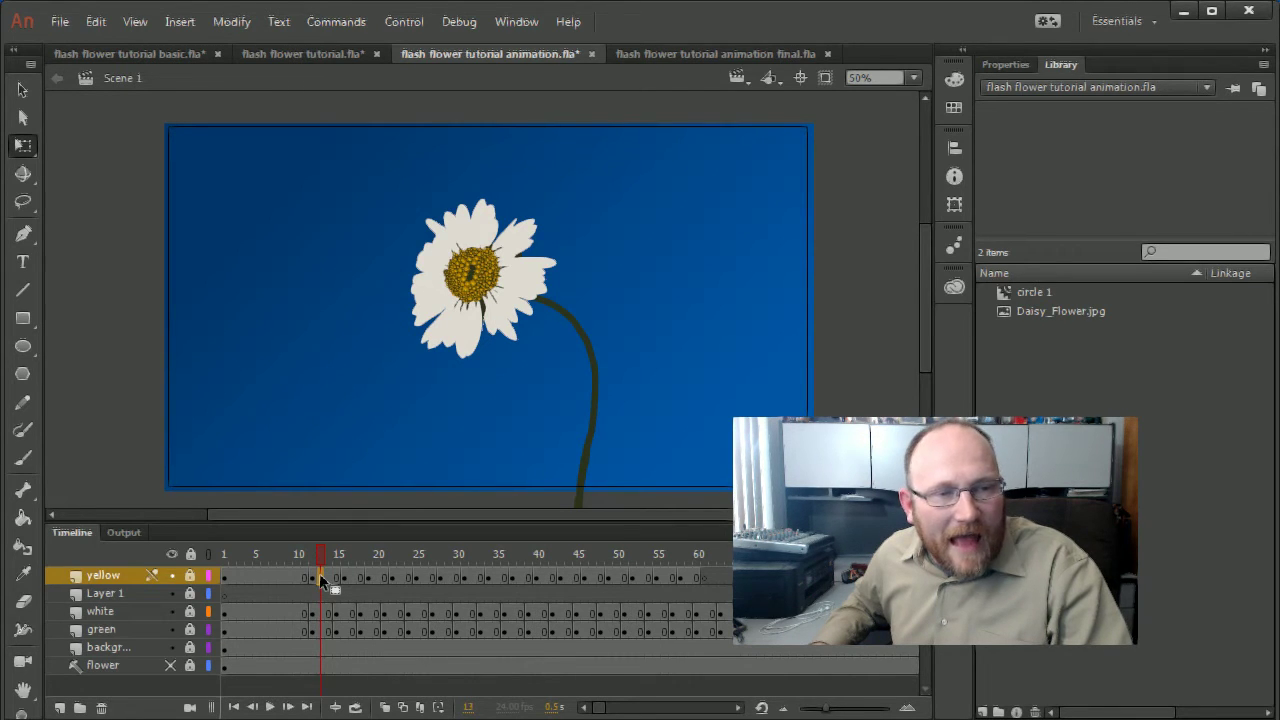
{"action": "left_click_drag", "start_coordinate": [322, 588], "coordinate": [328, 585]}
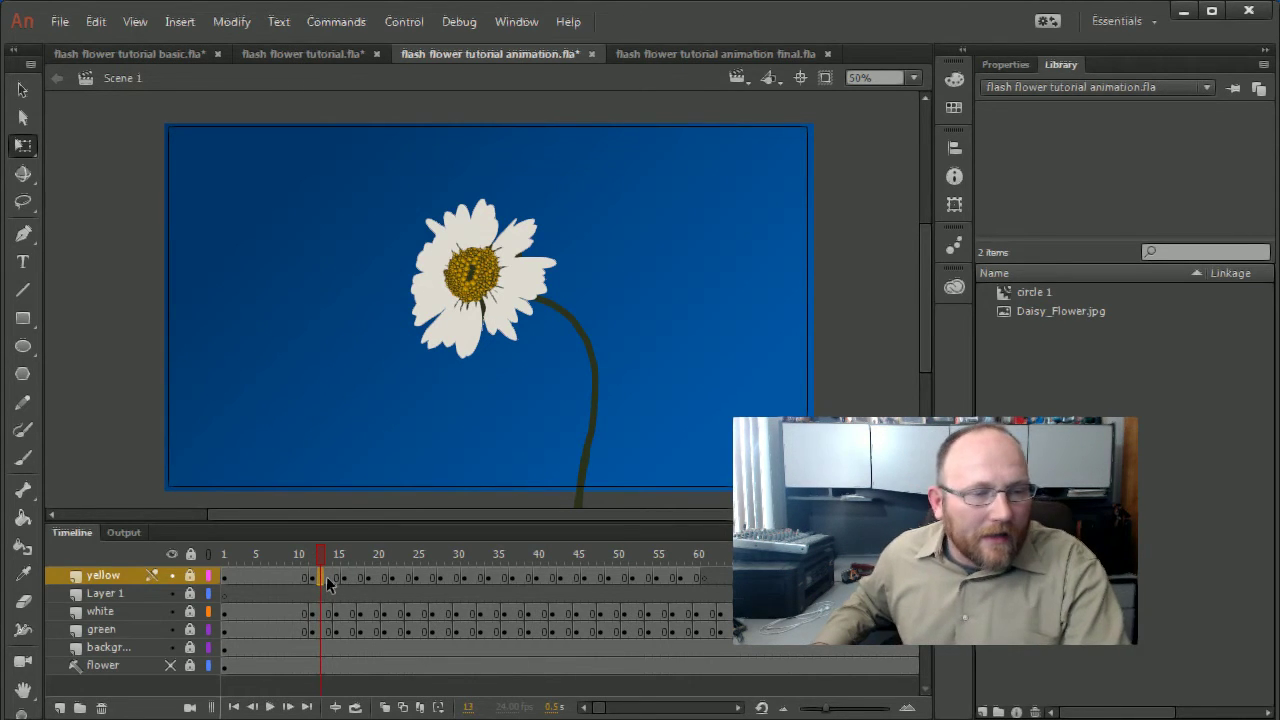
{"action": "left_click", "coordinate": [329, 585]}
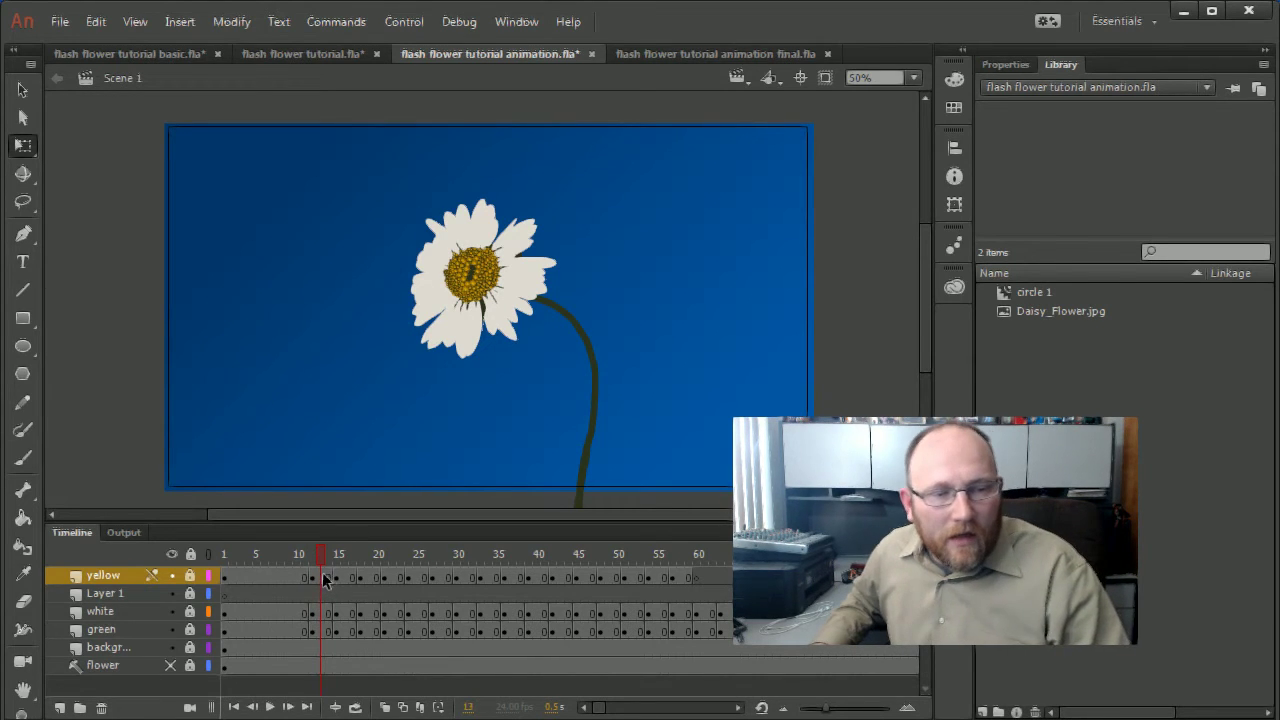
Insert a frame at frame 13 across the yellow through green layers and remove the added frames again
{"action": "left_click_drag", "start_coordinate": [322, 578], "coordinate": [318, 633]}
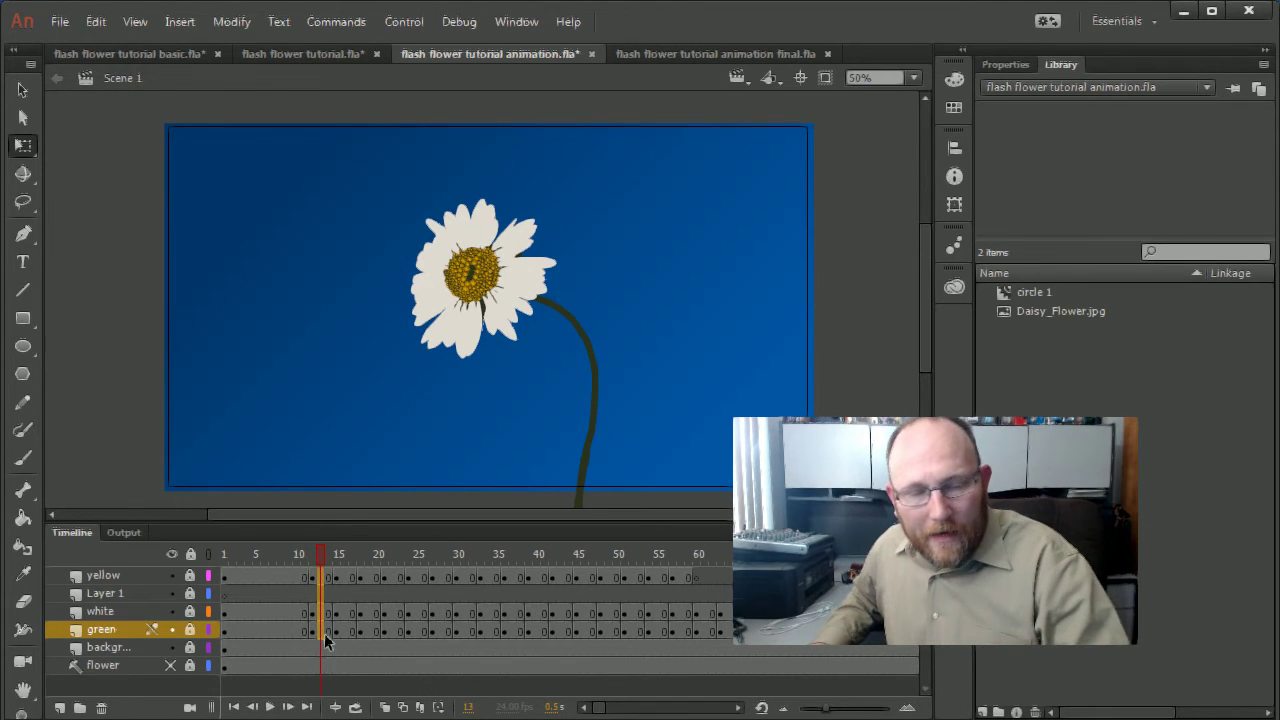
{"action": "key", "text": "F5"}
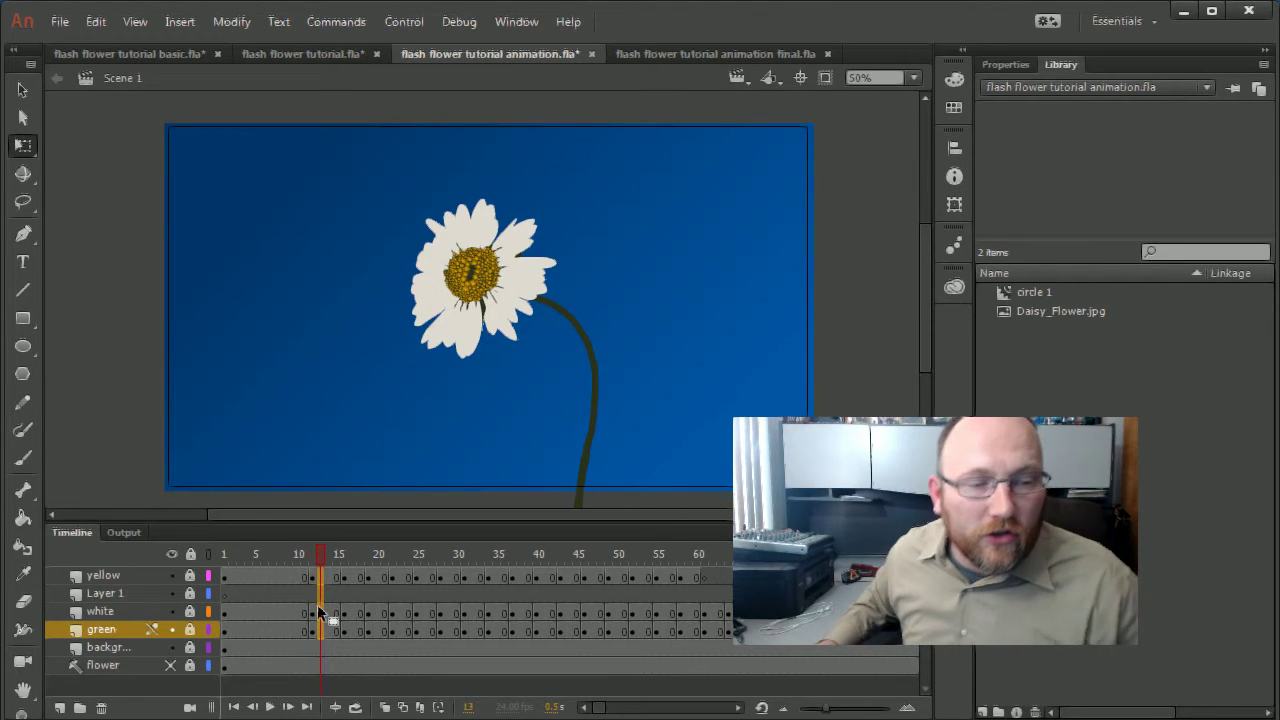
{"action": "right_click", "coordinate": [330, 604]}
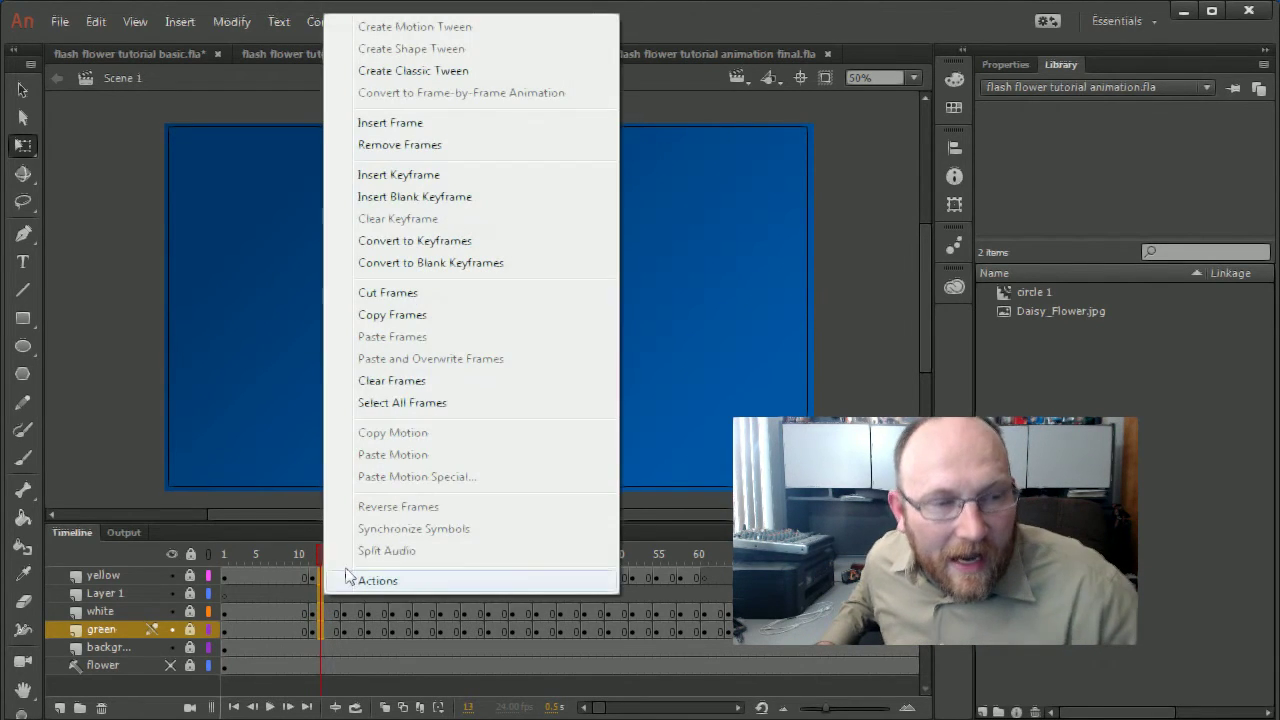
{"action": "left_click", "coordinate": [421, 145]}
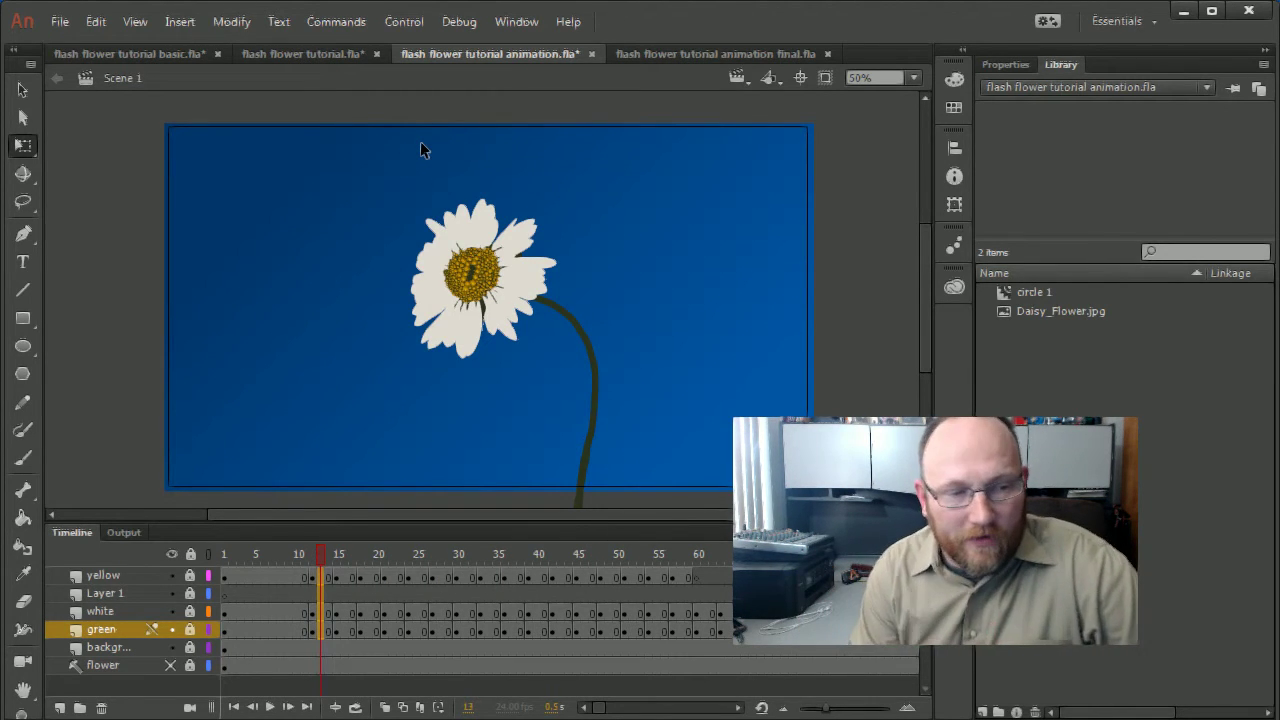
{"action": "right_click", "coordinate": [318, 575]}
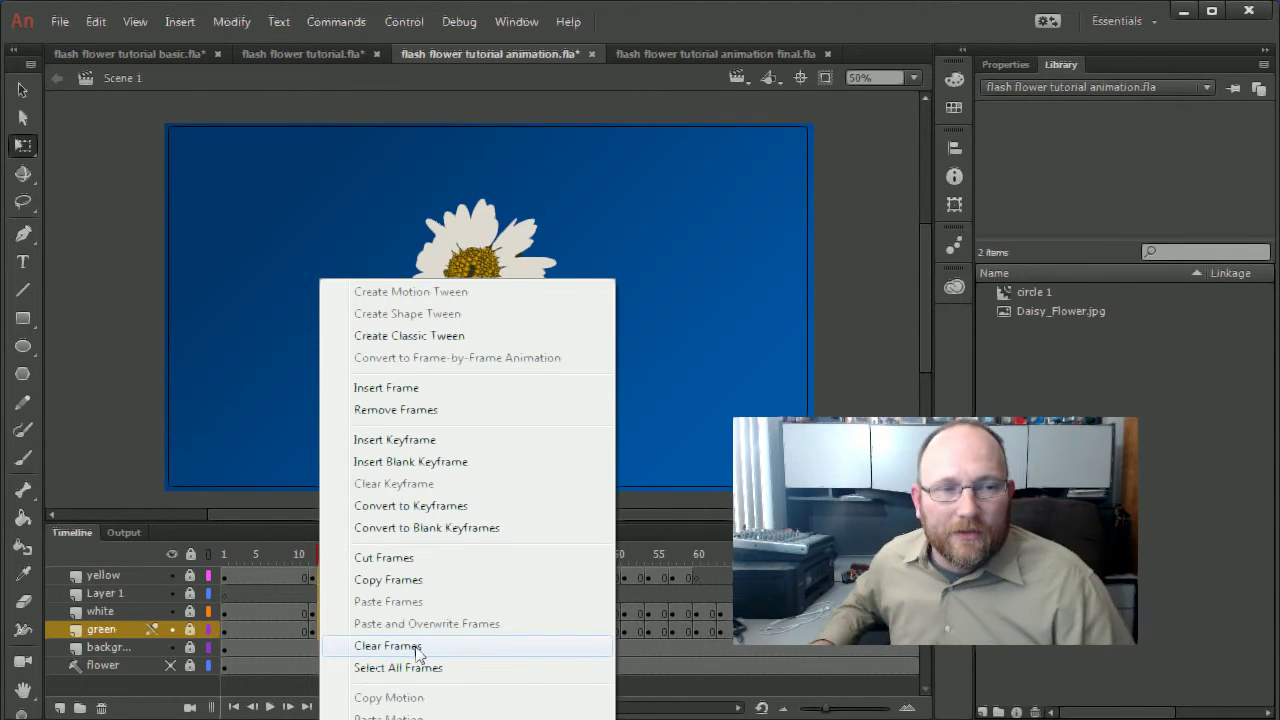
{"action": "left_click", "coordinate": [845, 222]}
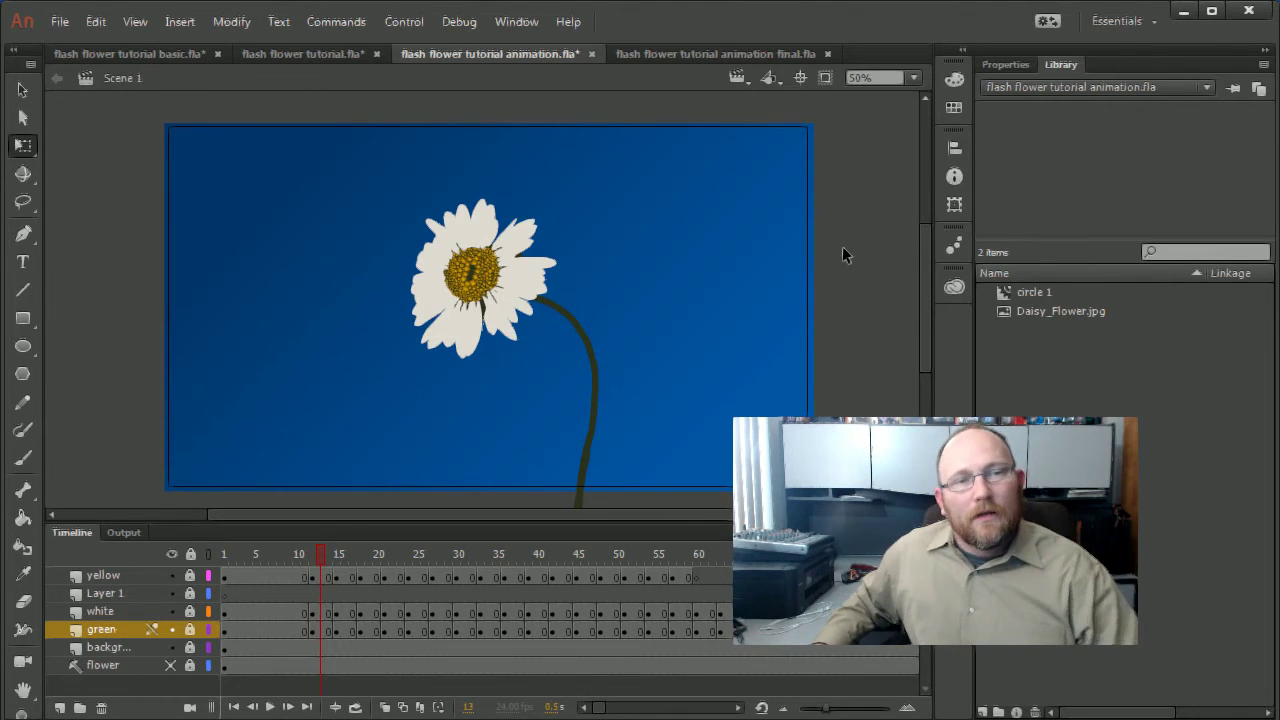
Scrub through the timeline to review the frame-by-frame erasing and return to frame 1
{"action": "left_click_drag", "start_coordinate": [322, 556], "coordinate": [263, 553]}
{"action": "left_click_drag", "start_coordinate": [3, 540], "coordinate": [352, 553]}
{"action": "left_click_drag", "start_coordinate": [560, 558], "coordinate": [3, 540]}
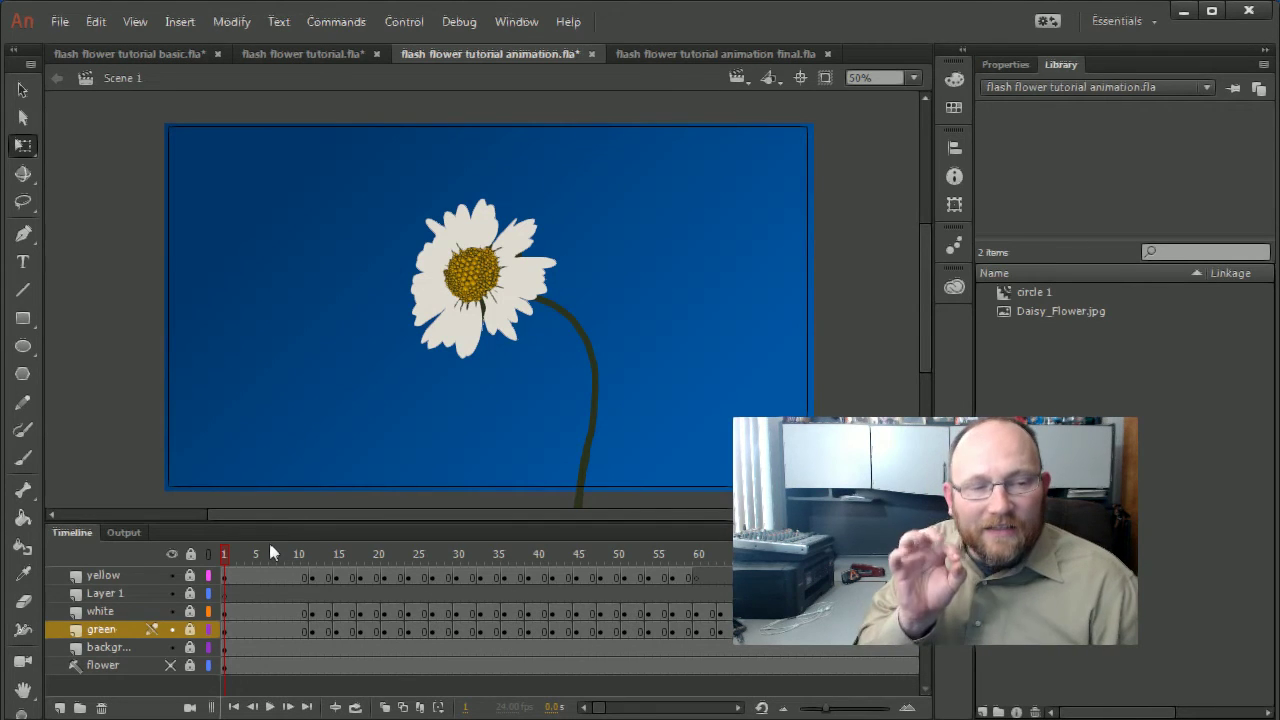
Try to select all frames of the yellow through green layers, from frame 1 to the end of the timeline
{"action": "left_click", "coordinate": [225, 576]}
{"action": "left_click_drag", "start_coordinate": [225, 576], "coordinate": [385, 605]}
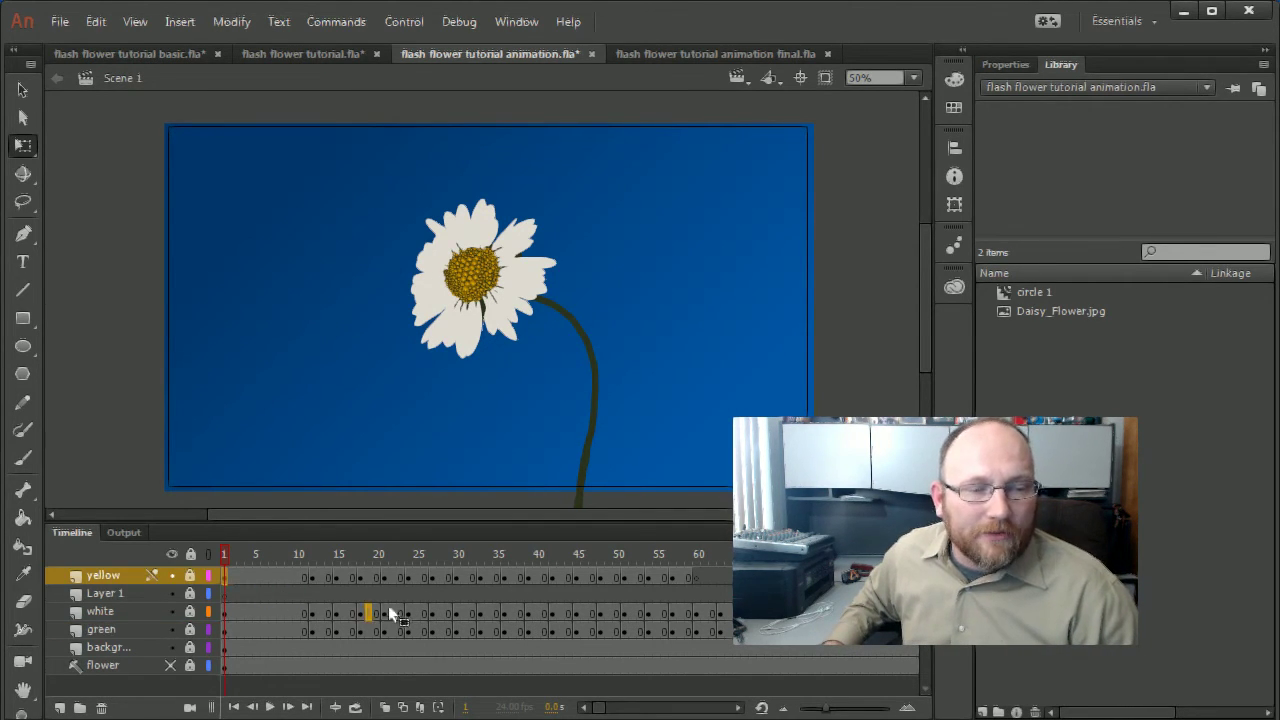
{"action": "left_click", "coordinate": [247, 576]}
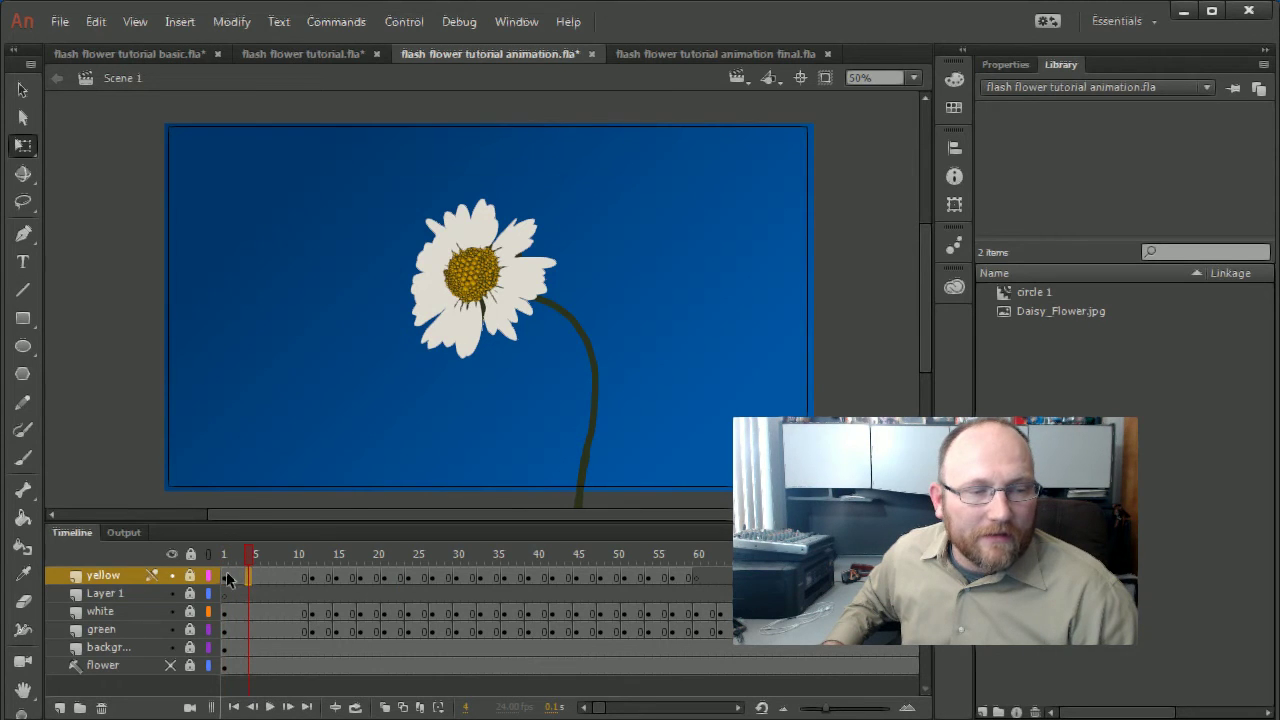
{"action": "left_click_drag", "start_coordinate": [228, 657], "coordinate": [223, 607]}
{"action": "left_click", "coordinate": [224, 630]}
{"action": "left_click", "coordinate": [225, 645]}
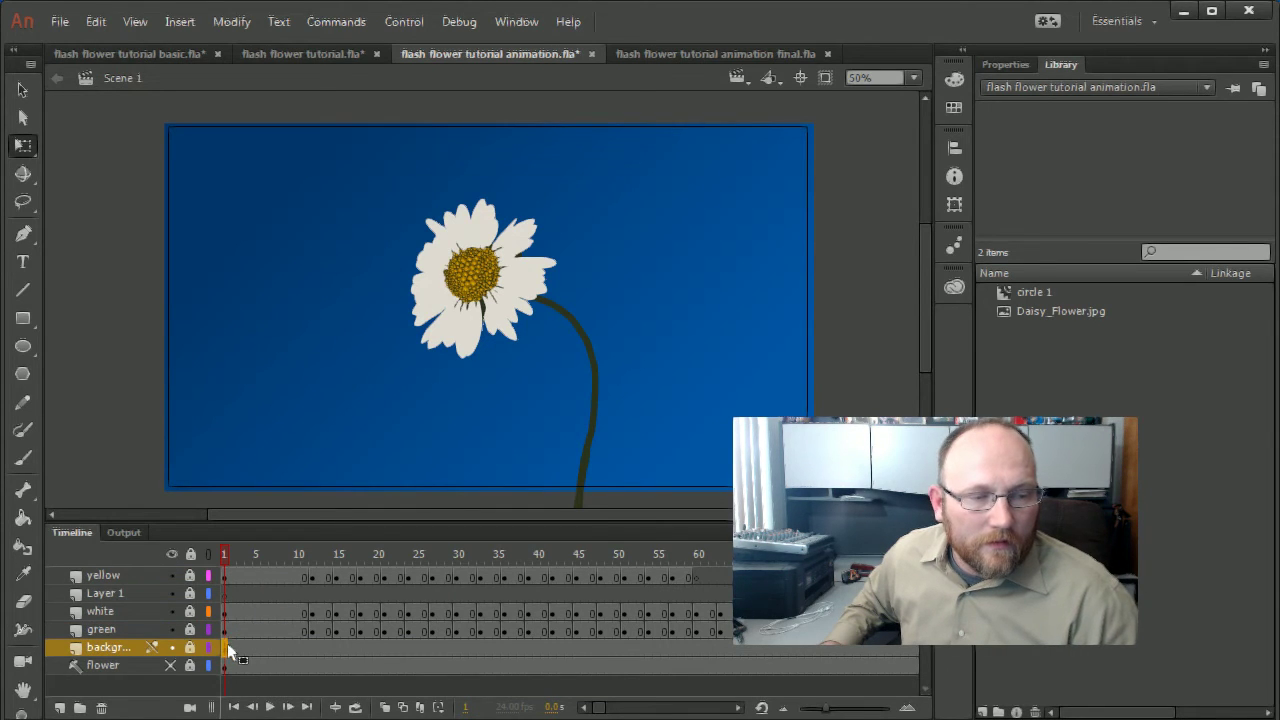
{"action": "left_click", "coordinate": [228, 575]}
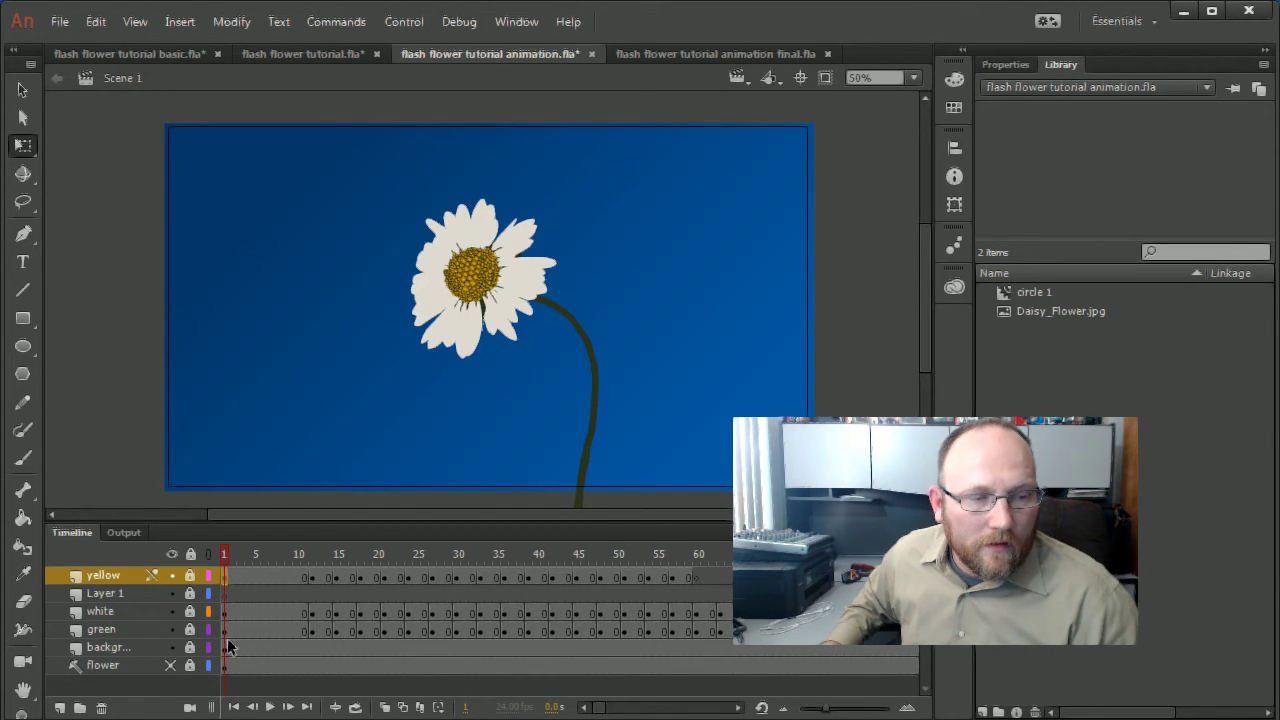
{"action": "left_click_drag", "start_coordinate": [224, 629], "coordinate": [330, 611]}
{"action": "key", "text": "Return"}
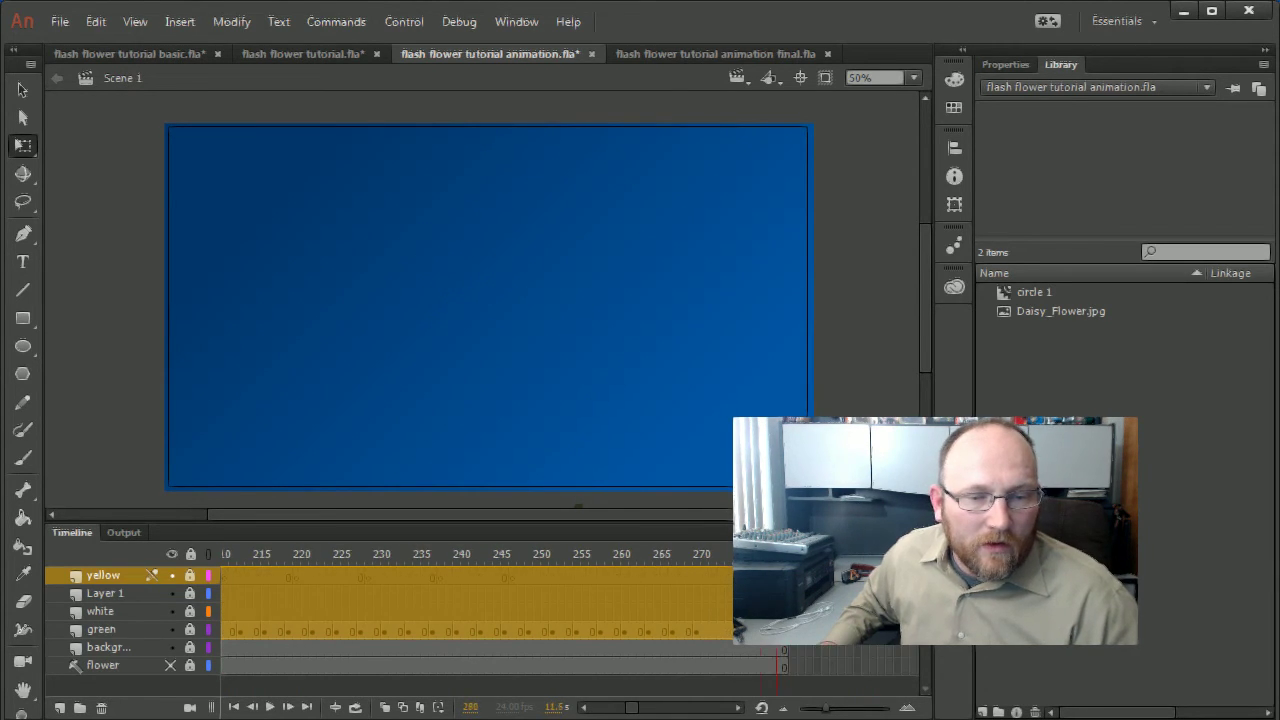
{"action": "right_click", "coordinate": [655, 572]}
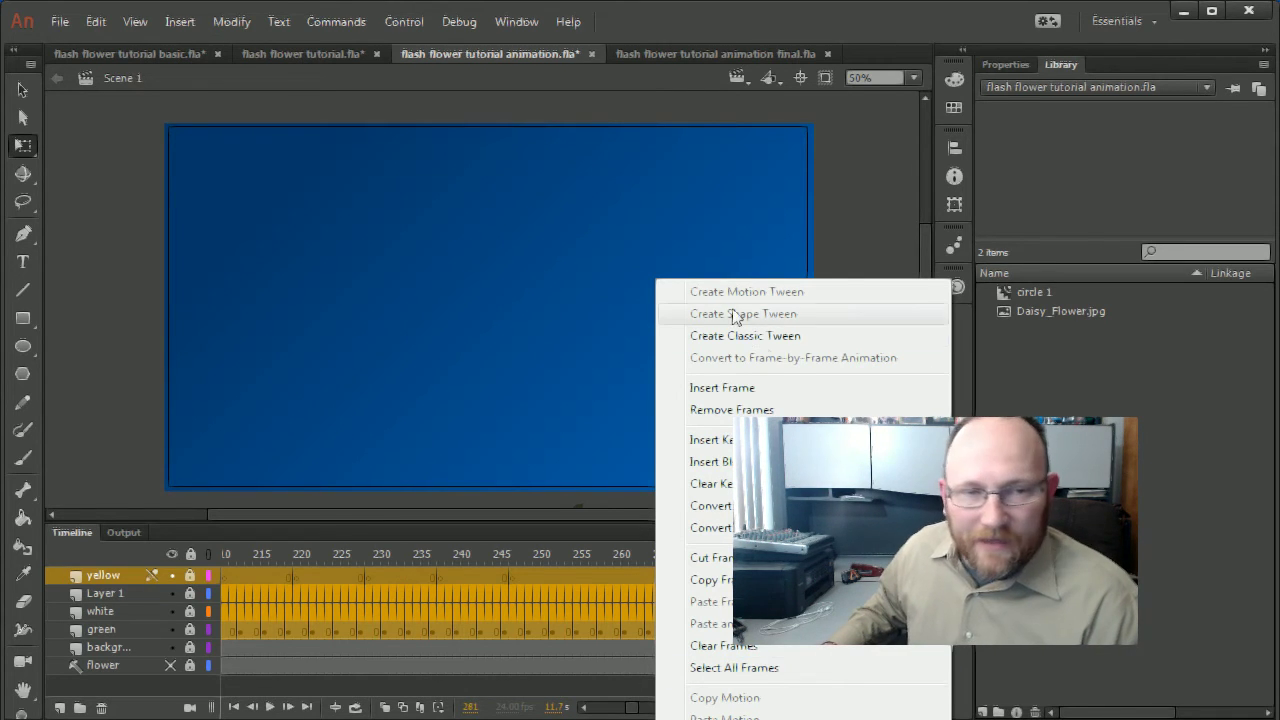
{"action": "left_click", "coordinate": [875, 213]}
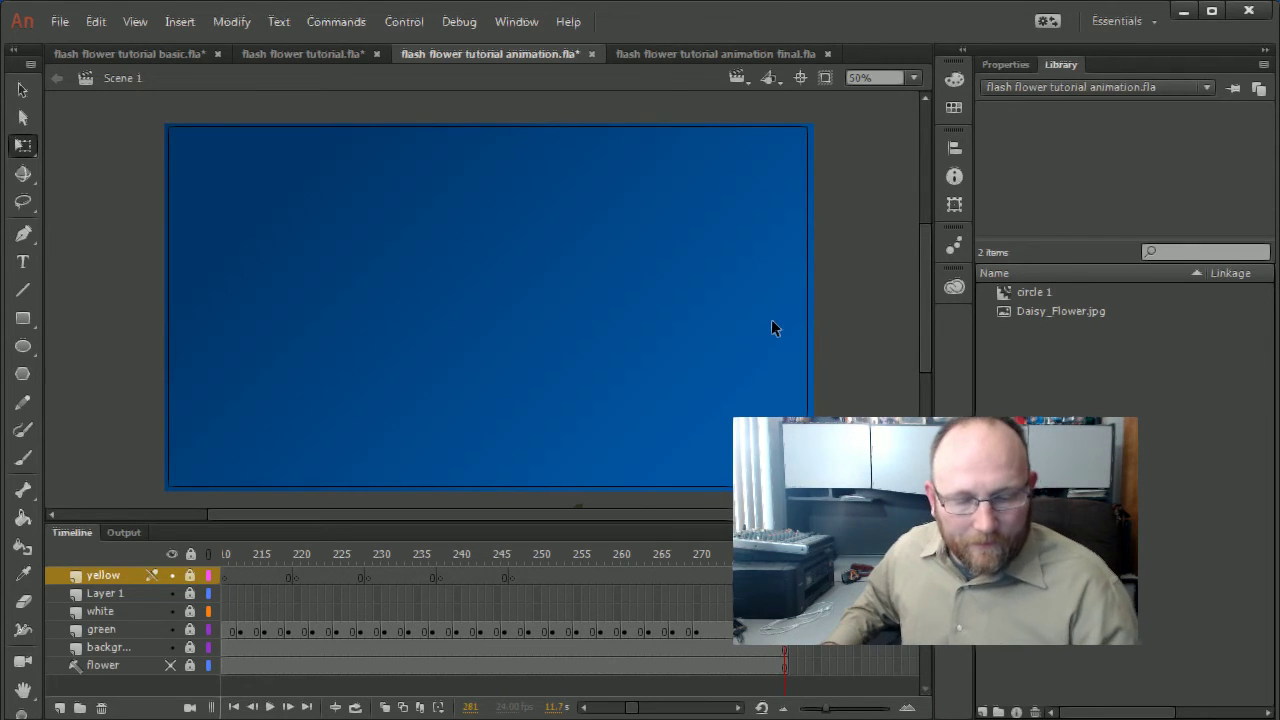
Reverse all frames of the yellow, Layer 1, white and green layers from frame 1 to the end, and scrub through the result
{"action": "key", "text": "shift+comma"}
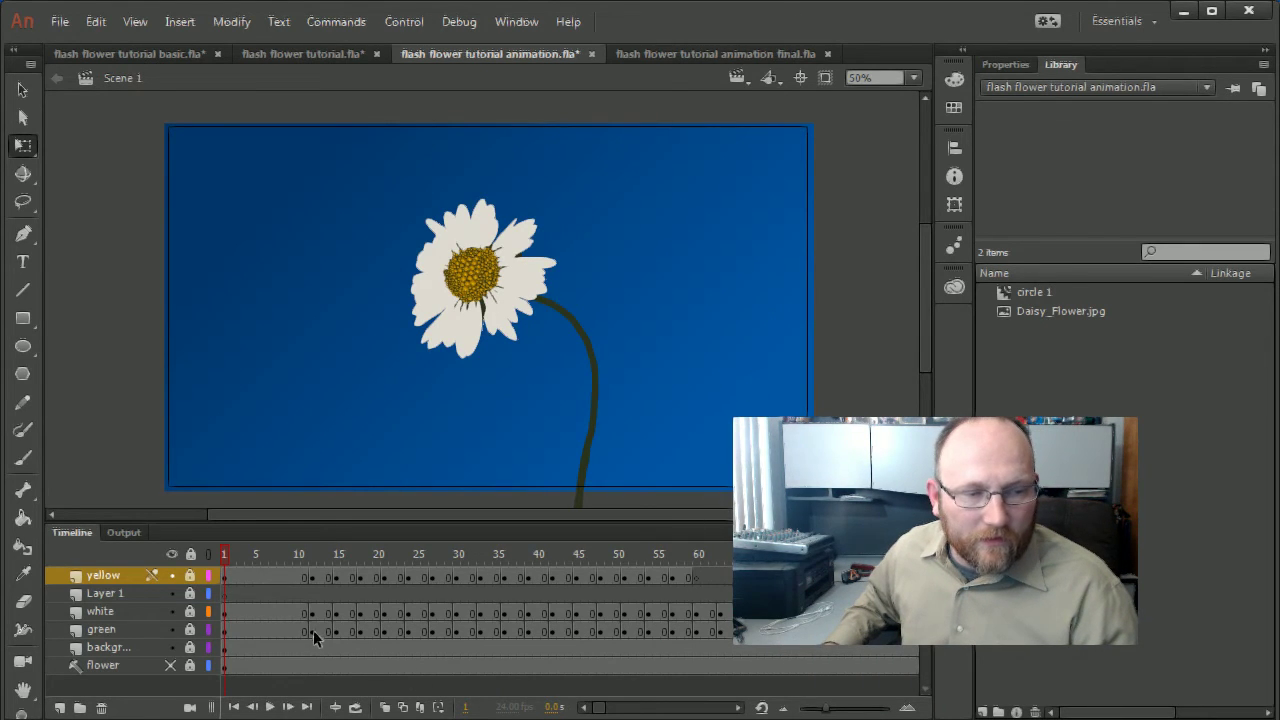
{"action": "left_click_drag", "start_coordinate": [306, 629], "coordinate": [314, 569]}
{"action": "left_click_drag", "start_coordinate": [230, 638], "coordinate": [576, 577]}
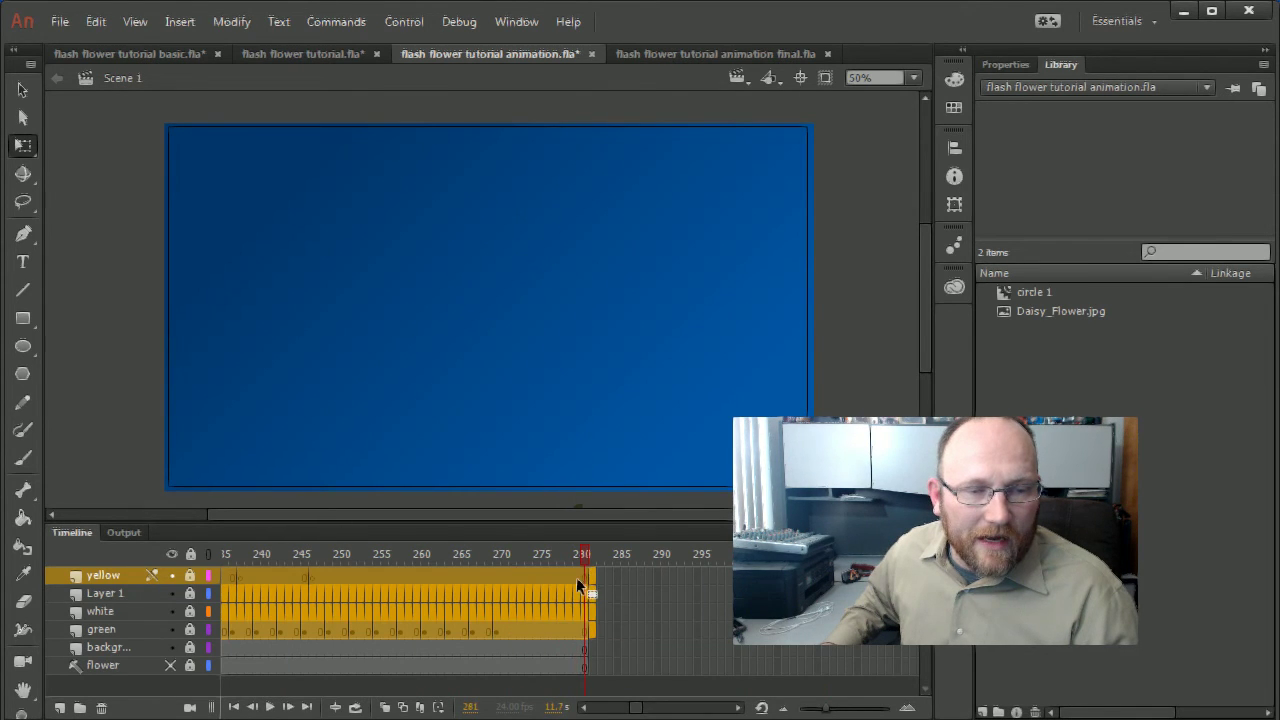
{"action": "right_click", "coordinate": [562, 579]}
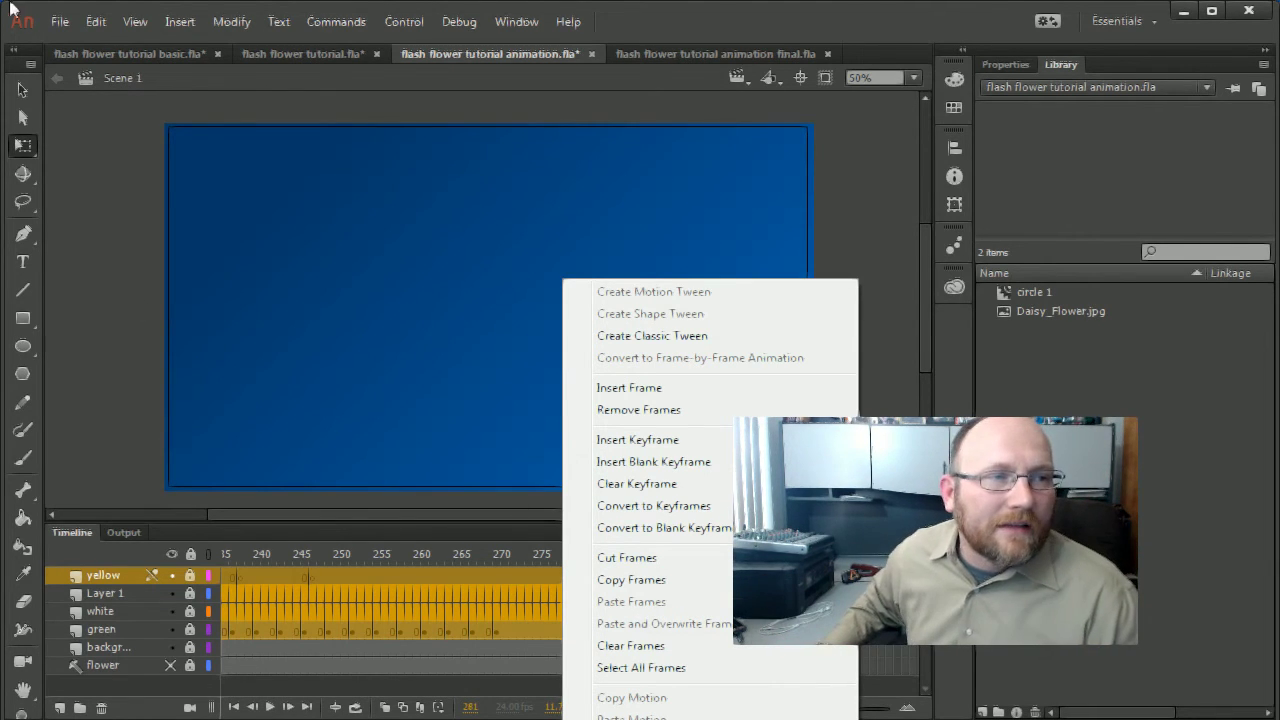
{"action": "left_click", "coordinate": [231, 22]}
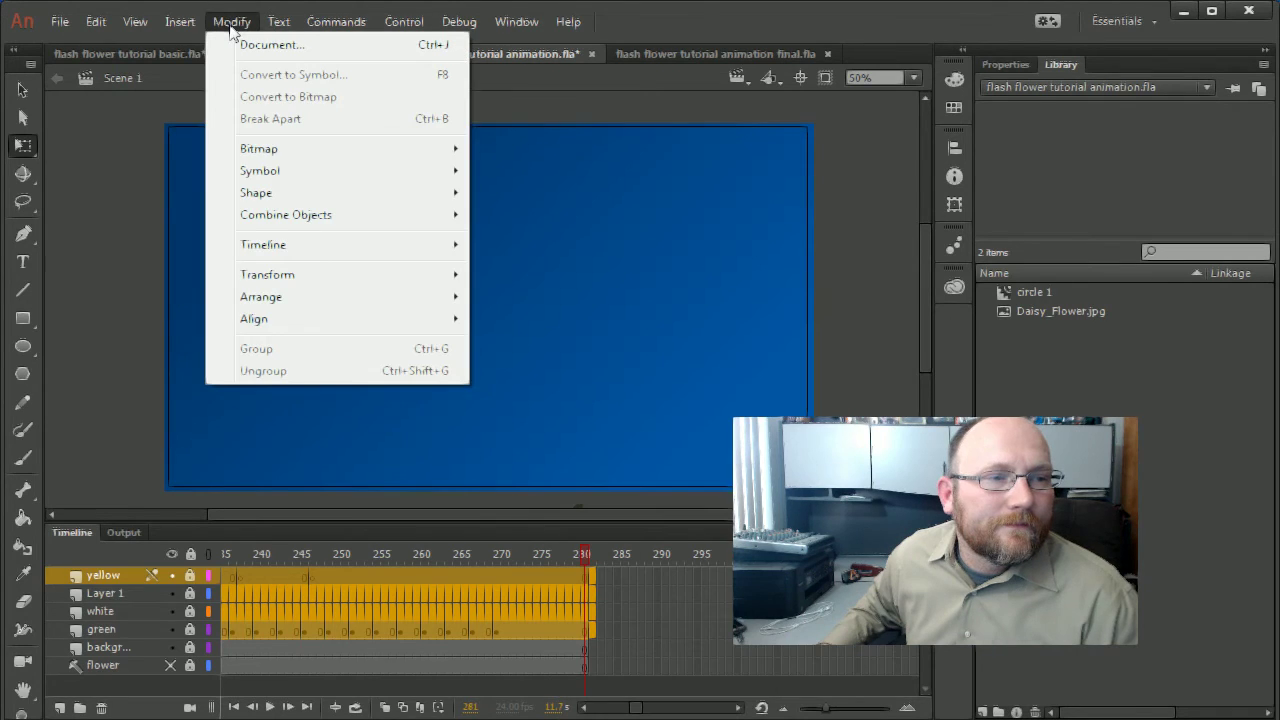
{"action": "mouse_move", "coordinate": [136, 24]}
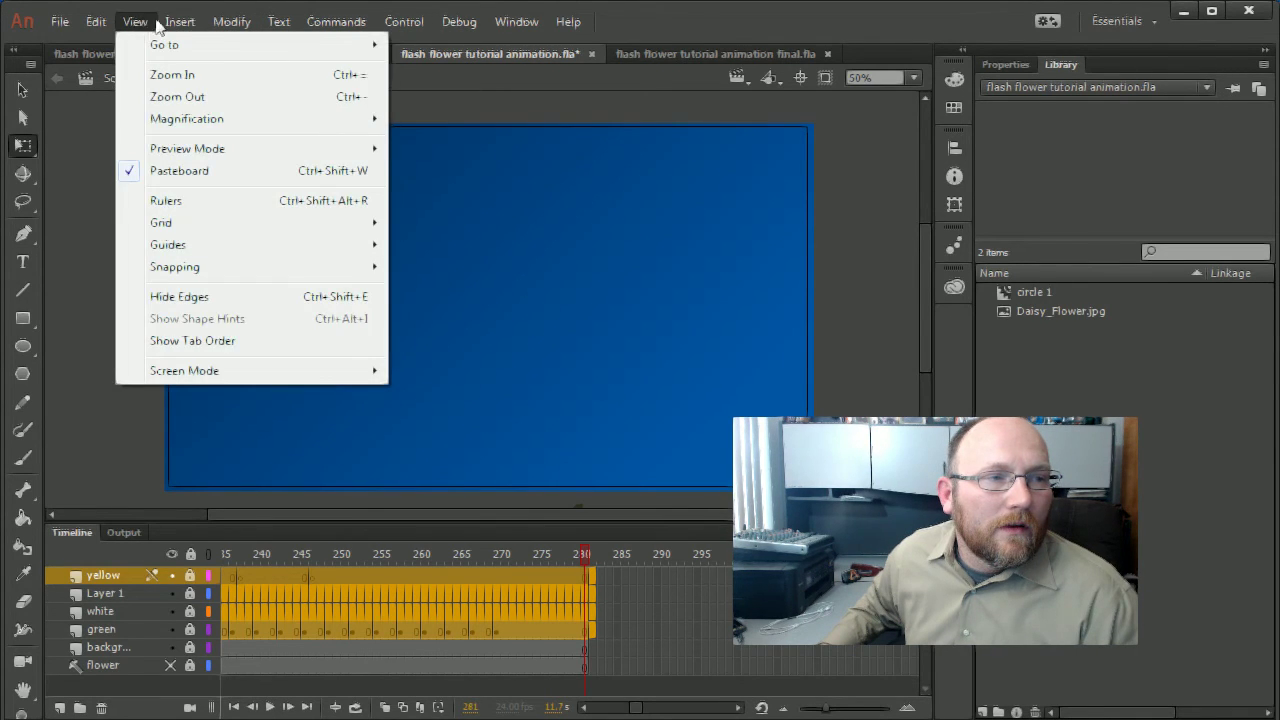
{"action": "mouse_move", "coordinate": [183, 24]}
{"action": "mouse_move", "coordinate": [217, 150]}
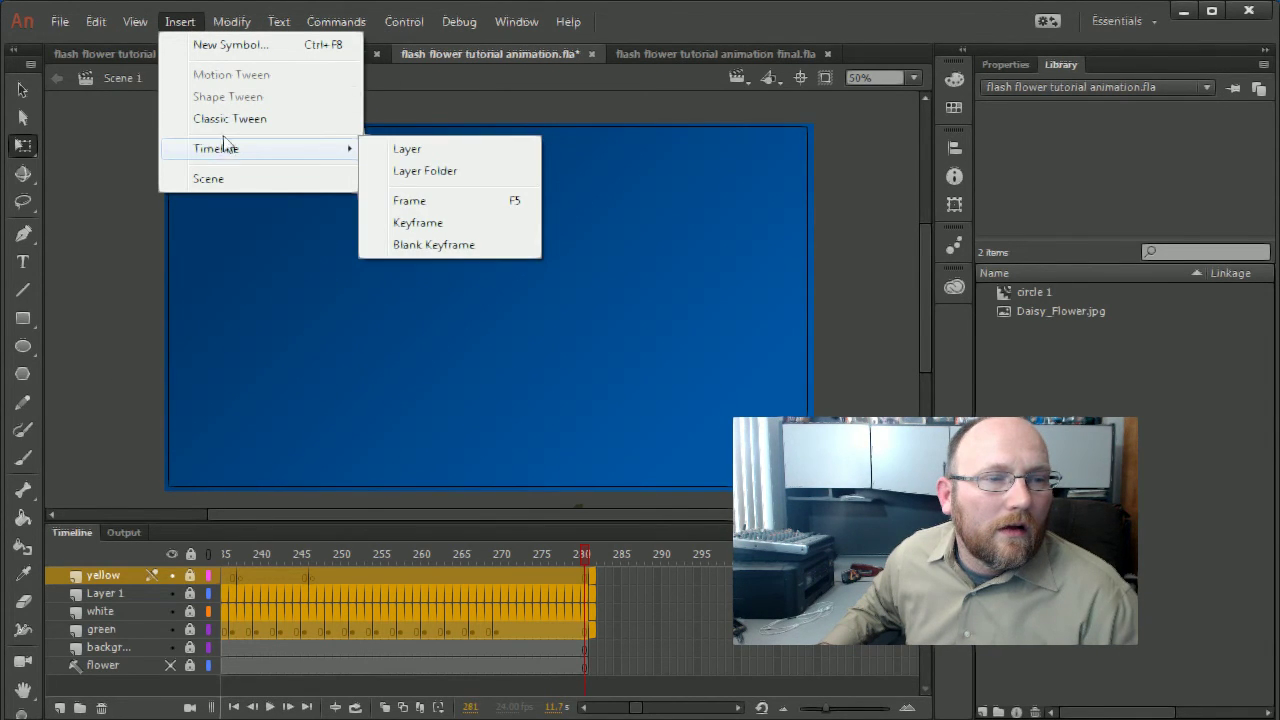
{"action": "mouse_move", "coordinate": [252, 25]}
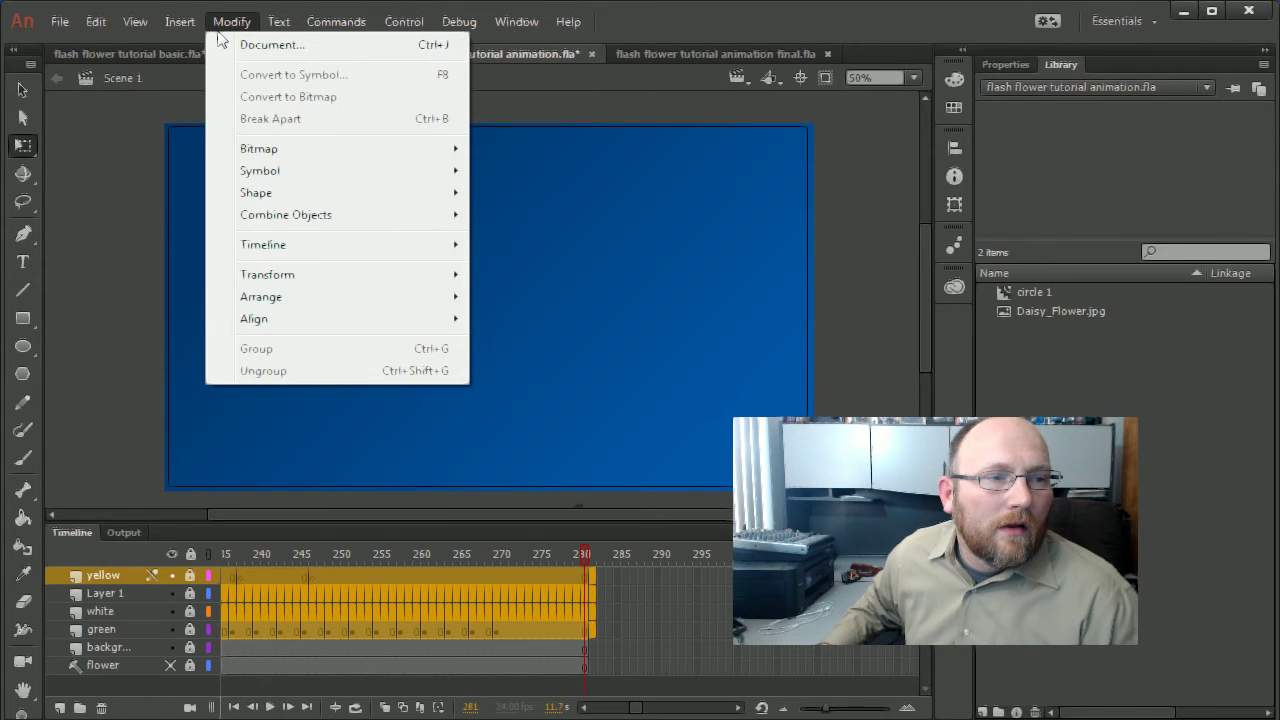
{"action": "mouse_move", "coordinate": [312, 258]}
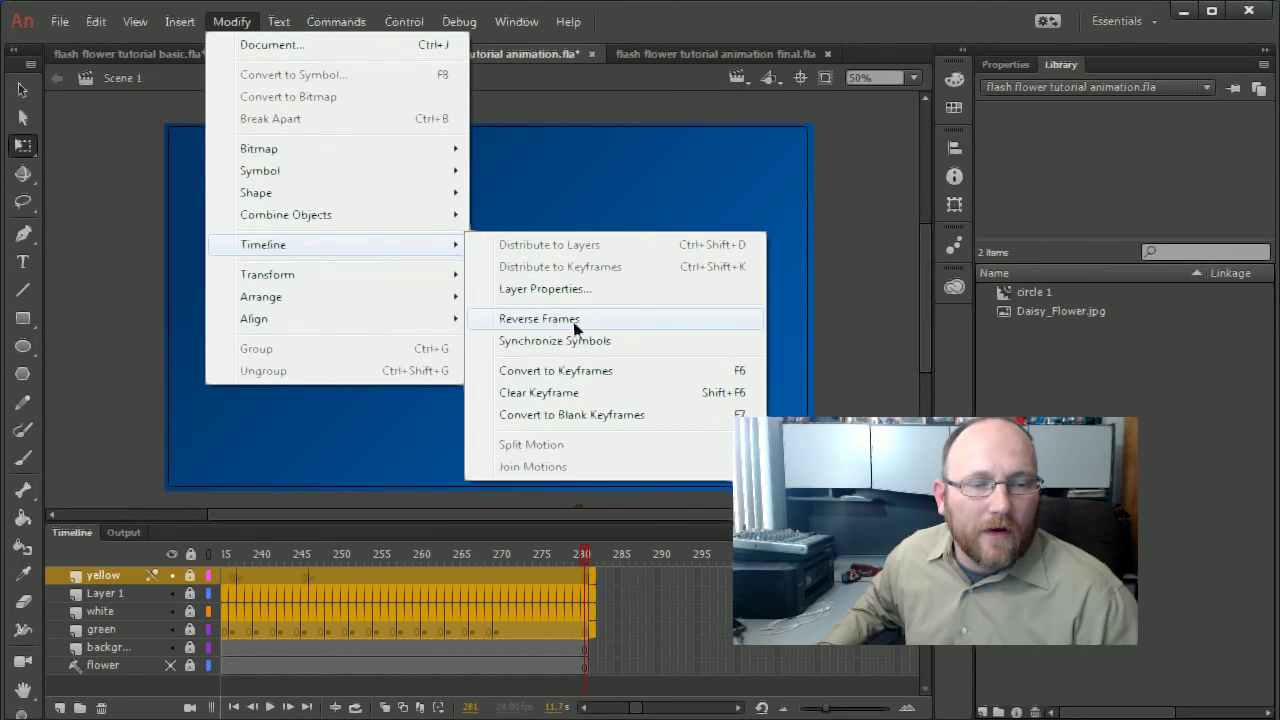
{"action": "left_click", "coordinate": [540, 318]}
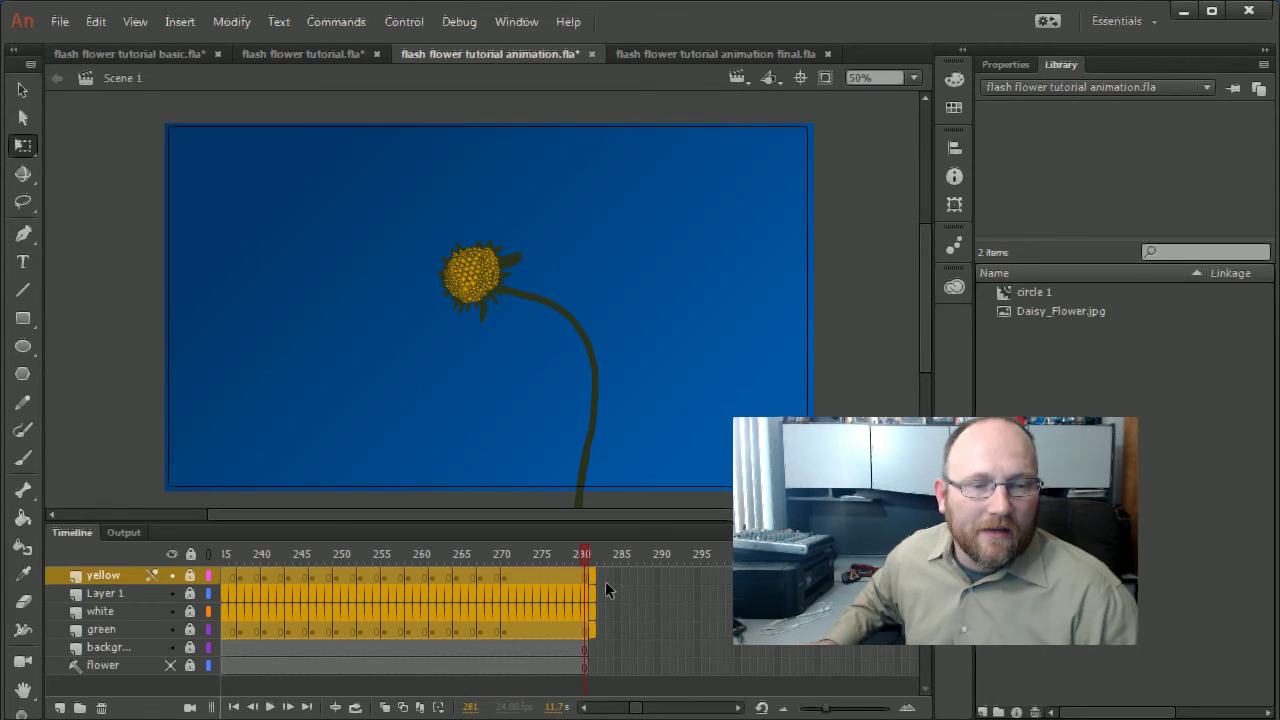
{"action": "left_click", "coordinate": [585, 558]}
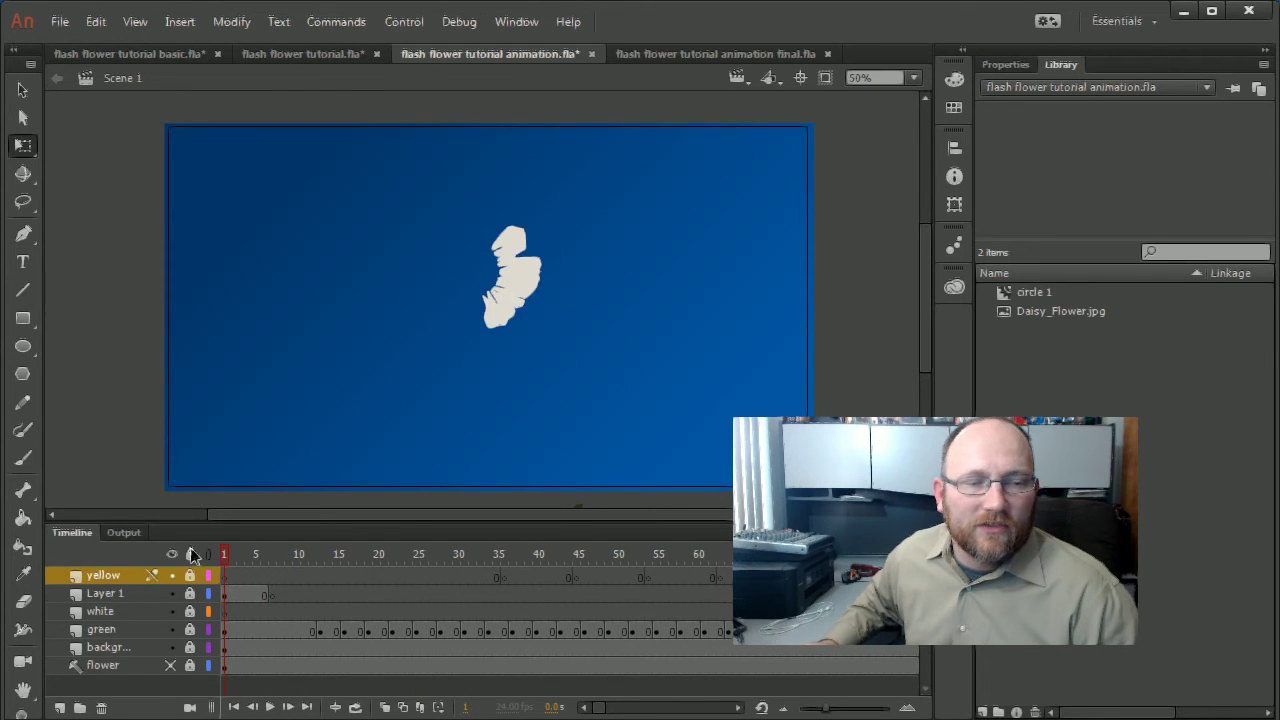
{"action": "left_click", "coordinate": [566, 580]}
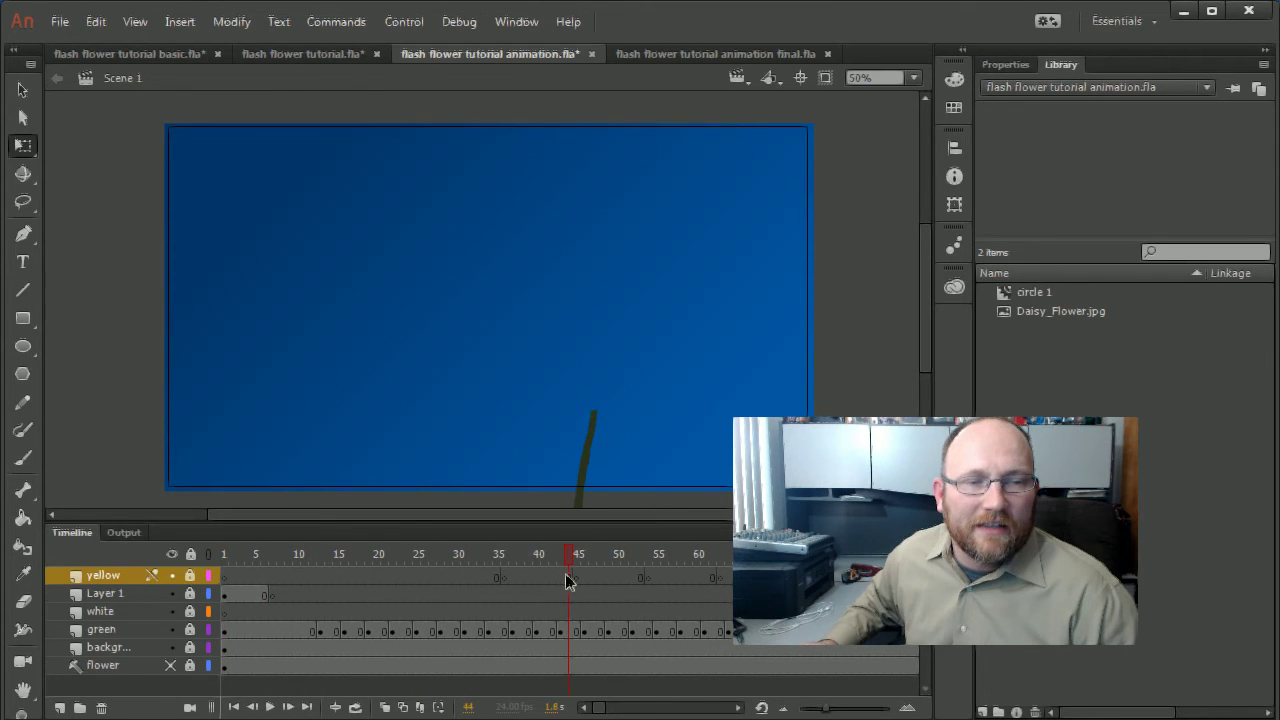
Open the finished version, flash flower tutorial animation final.fla, and play its flower growth animation with the whole flower in view
{"action": "left_click", "coordinate": [695, 52]}
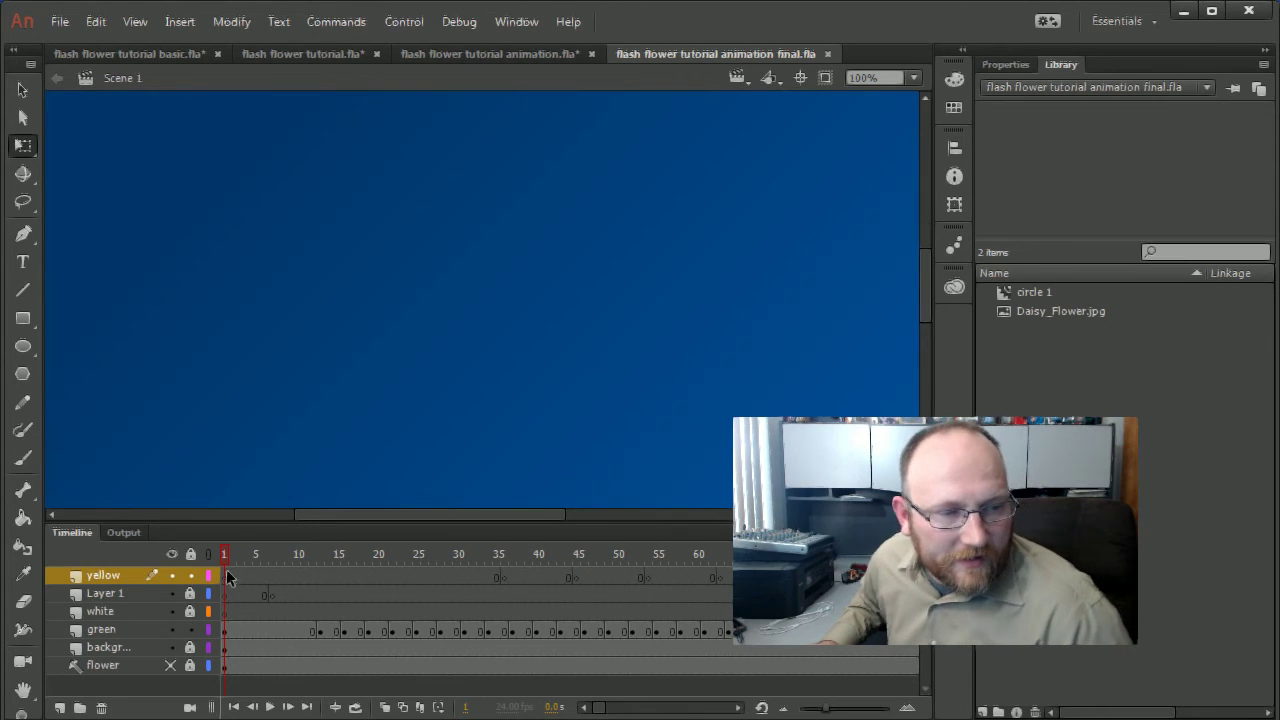
{"action": "key", "text": "Return"}
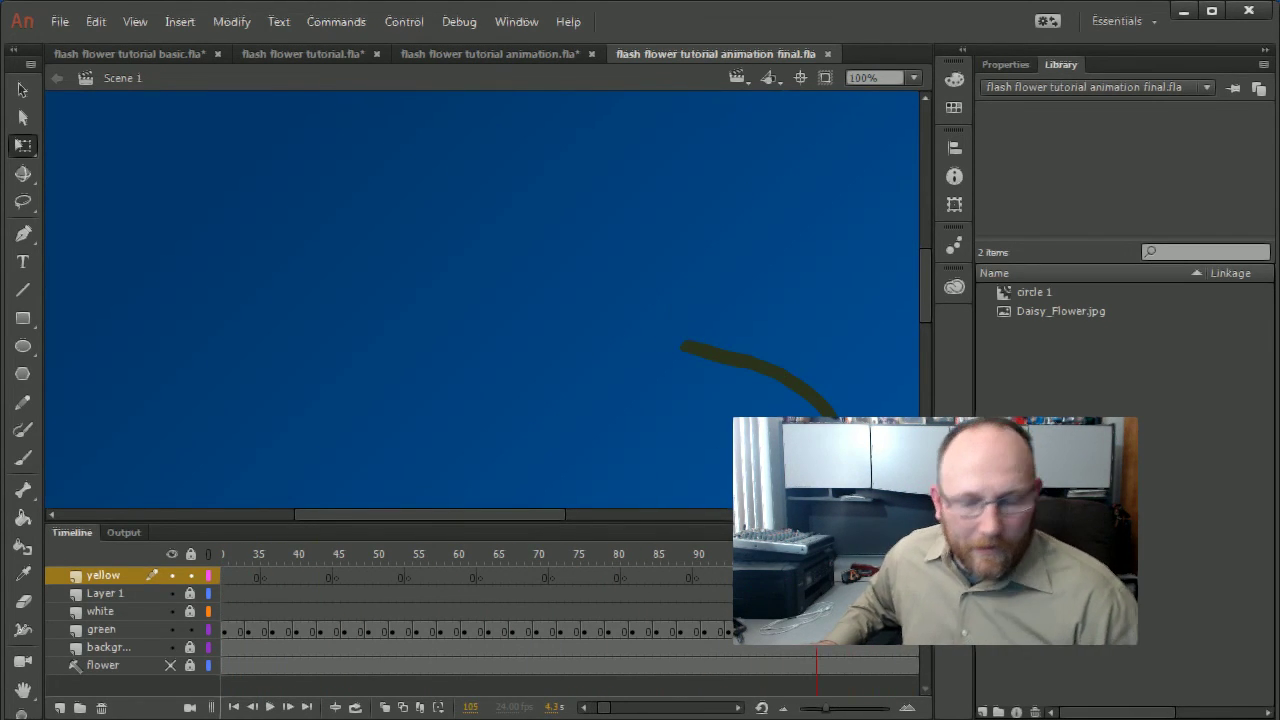
{"action": "key", "text": "ctrl+minus"}
{"action": "key", "text": "ctrl+minus"}
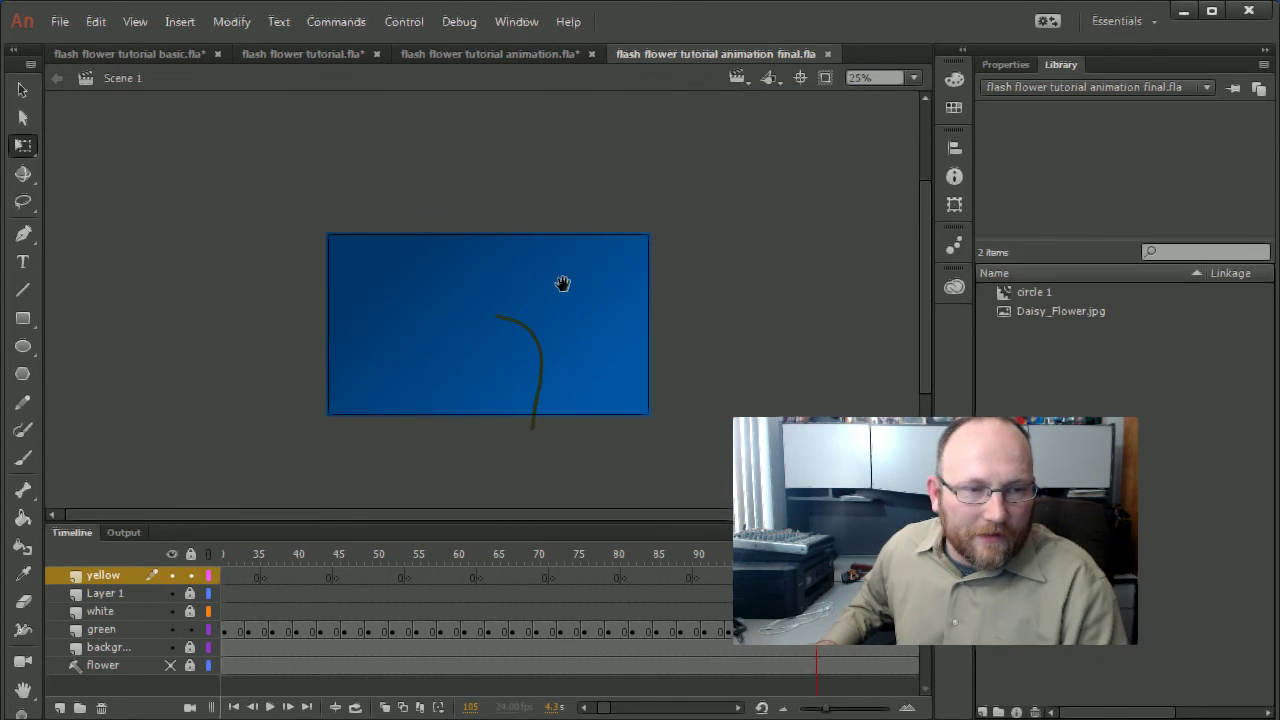
{"action": "left_click_drag", "start_coordinate": [563, 284], "coordinate": [568, 234]}
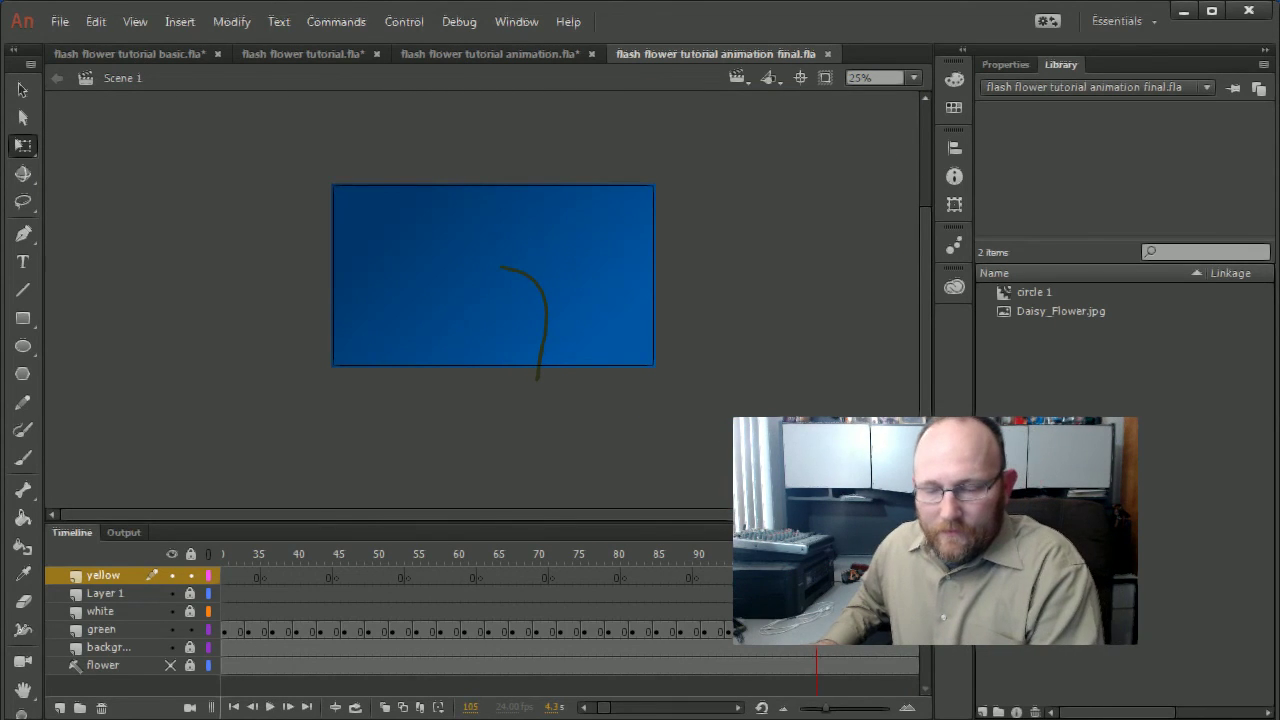
{"action": "key", "text": "ctrl+equal"}
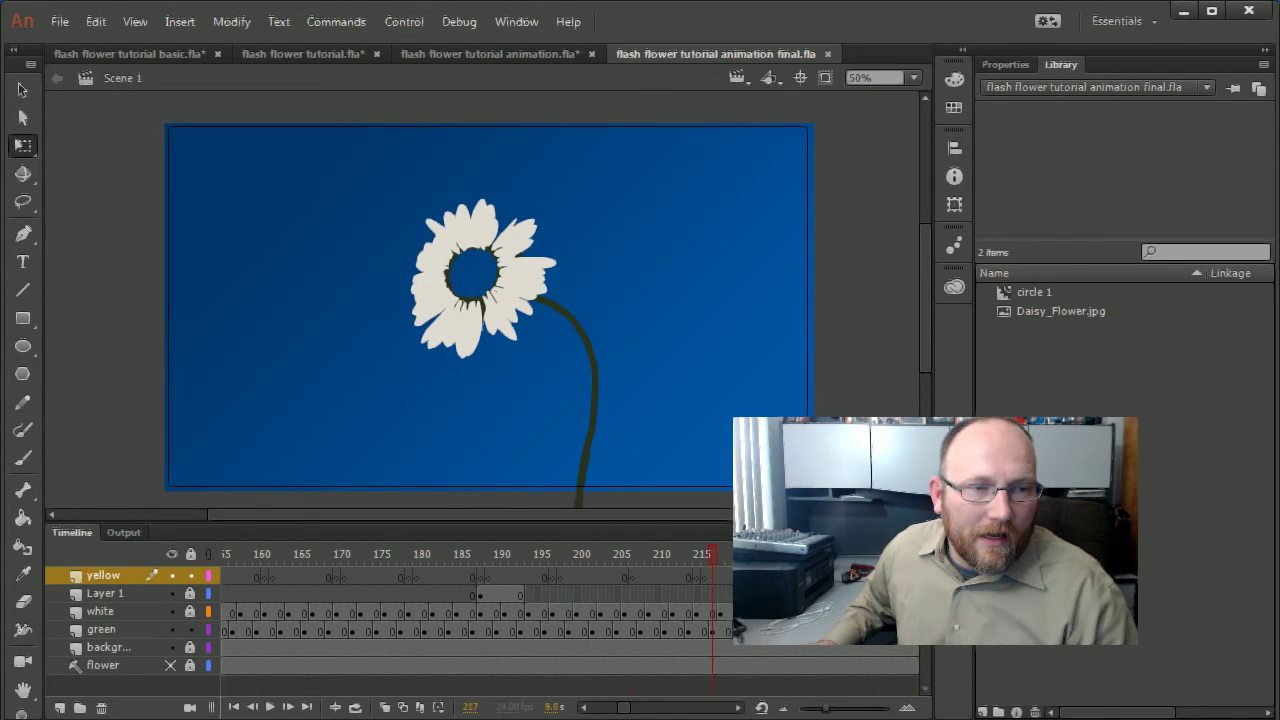
{"action": "key", "text": "Return"}
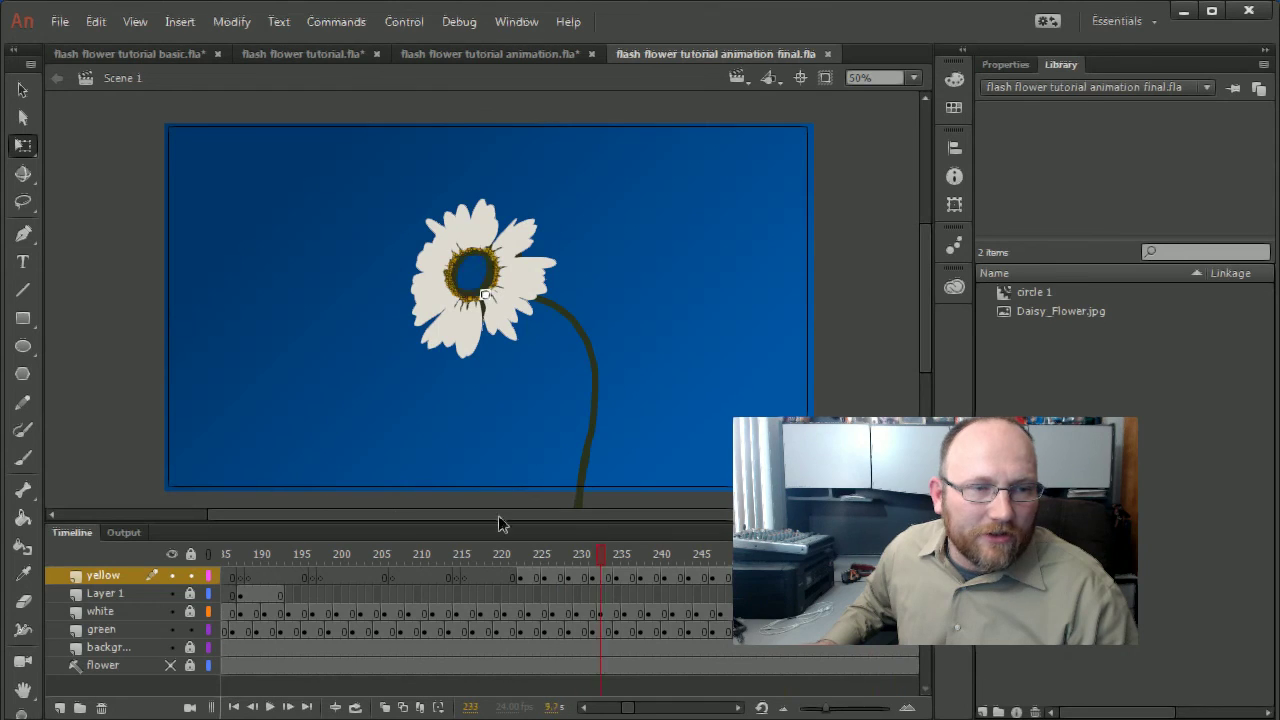